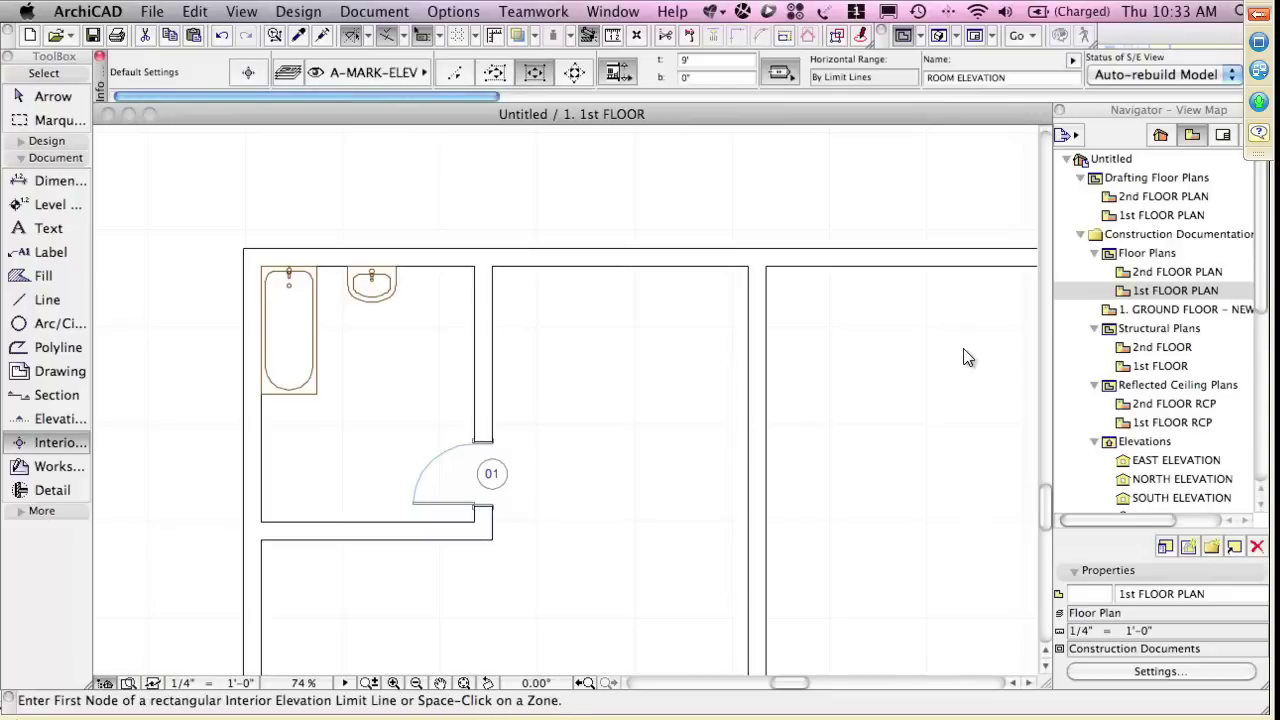
Place a rectangular interior elevation along the inside wall faces of the bathroom, with its marker in the middle of the room
{"action": "left_click", "coordinate": [261, 267]}
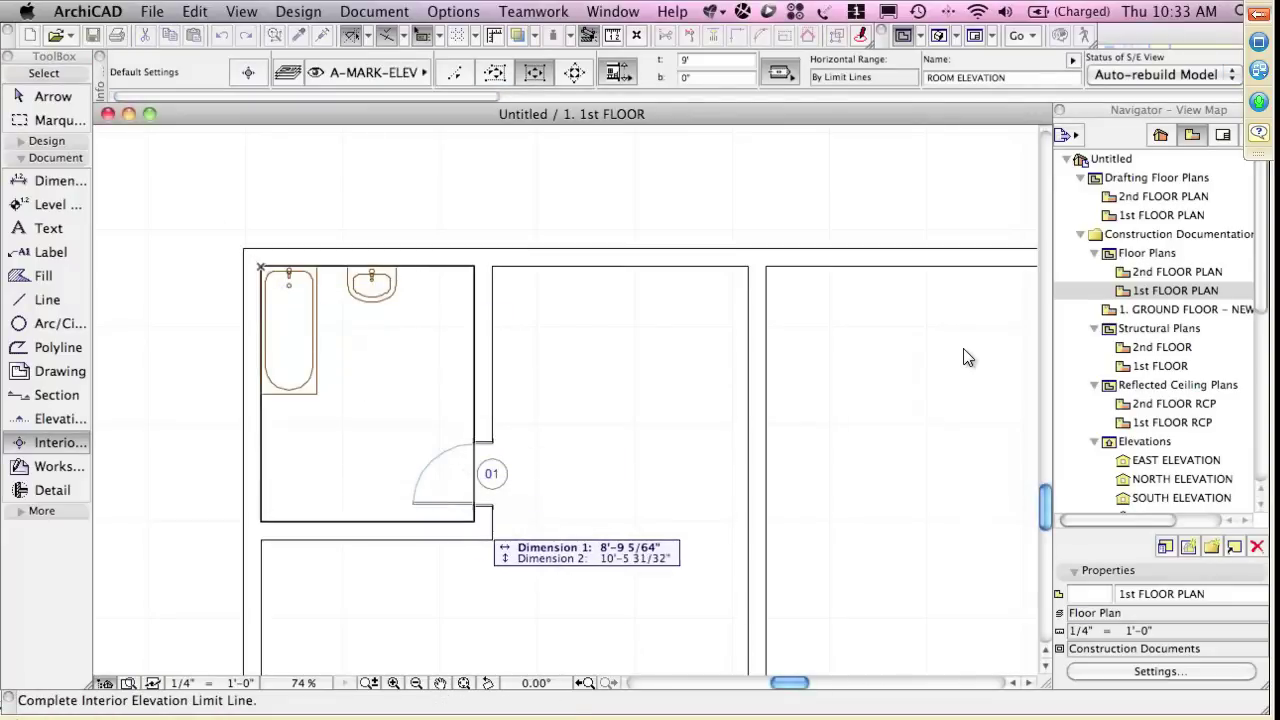
{"action": "left_click", "coordinate": [474, 521]}
{"action": "left_click", "coordinate": [395, 383]}
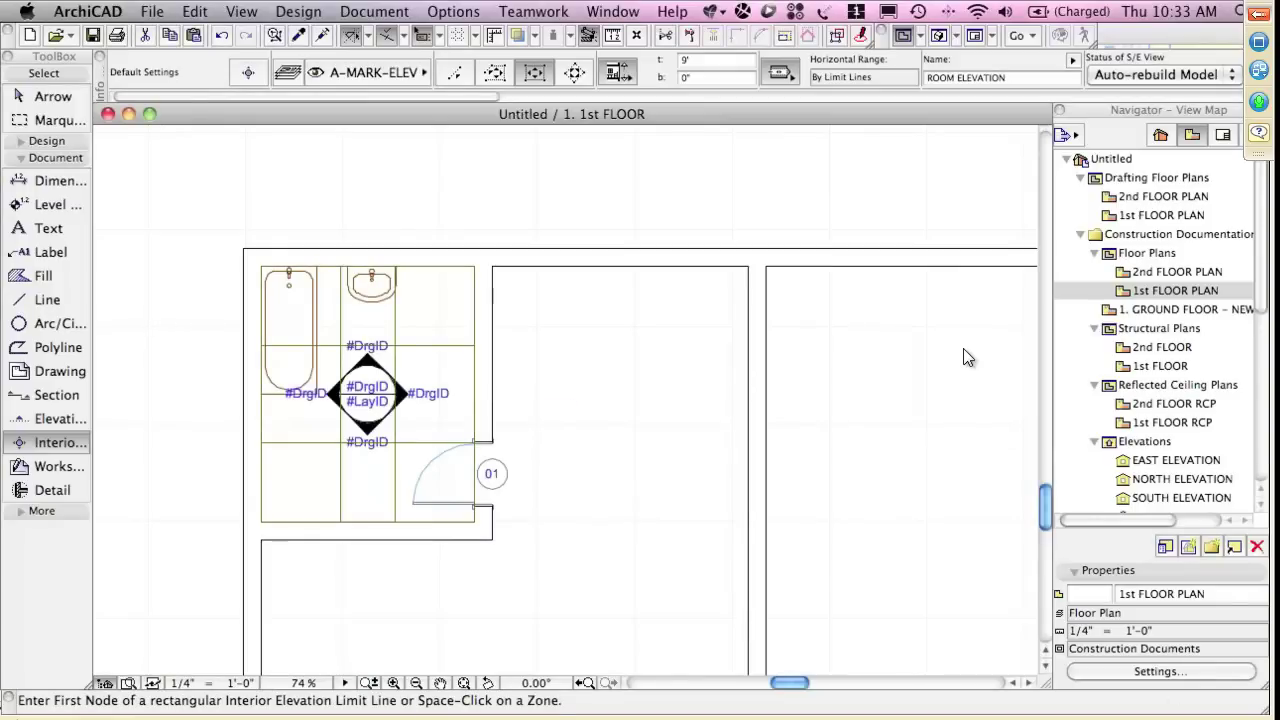
Turn off the on-screen display of the Marker Range on the floor plan
{"action": "left_click", "coordinate": [241, 12]}
{"action": "mouse_move", "coordinate": [320, 67]}
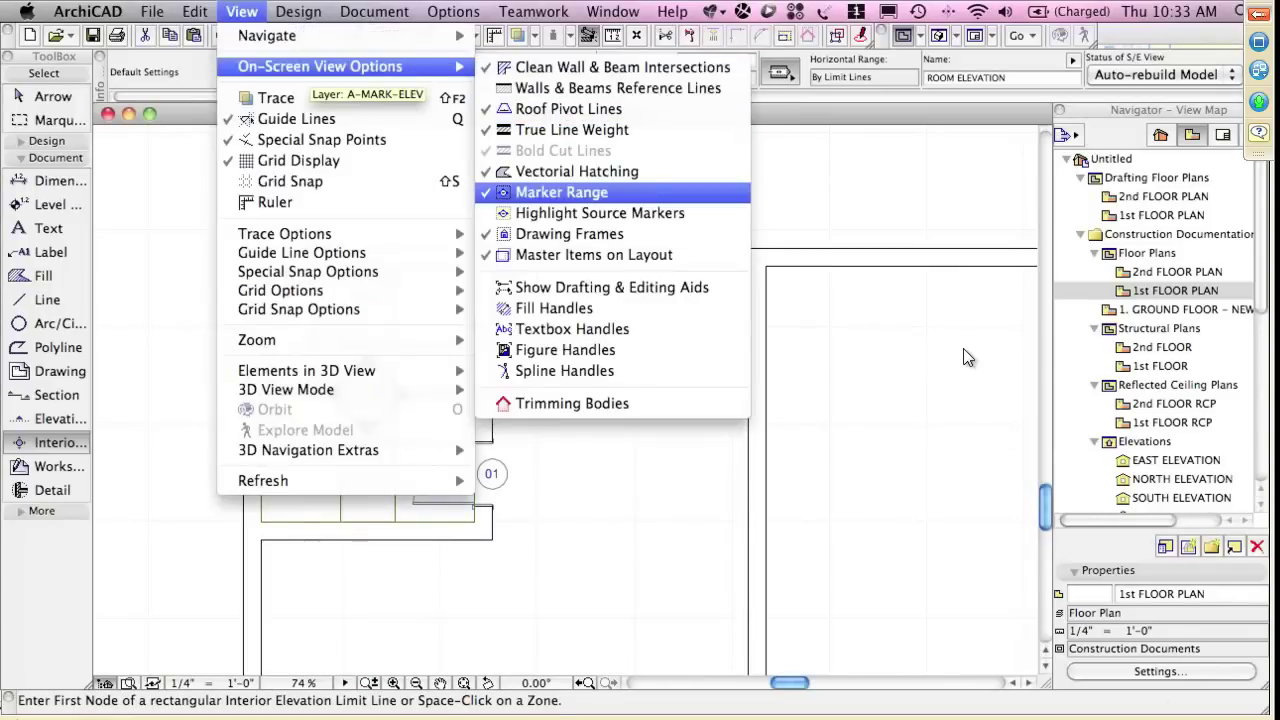
{"action": "left_click", "coordinate": [562, 192]}
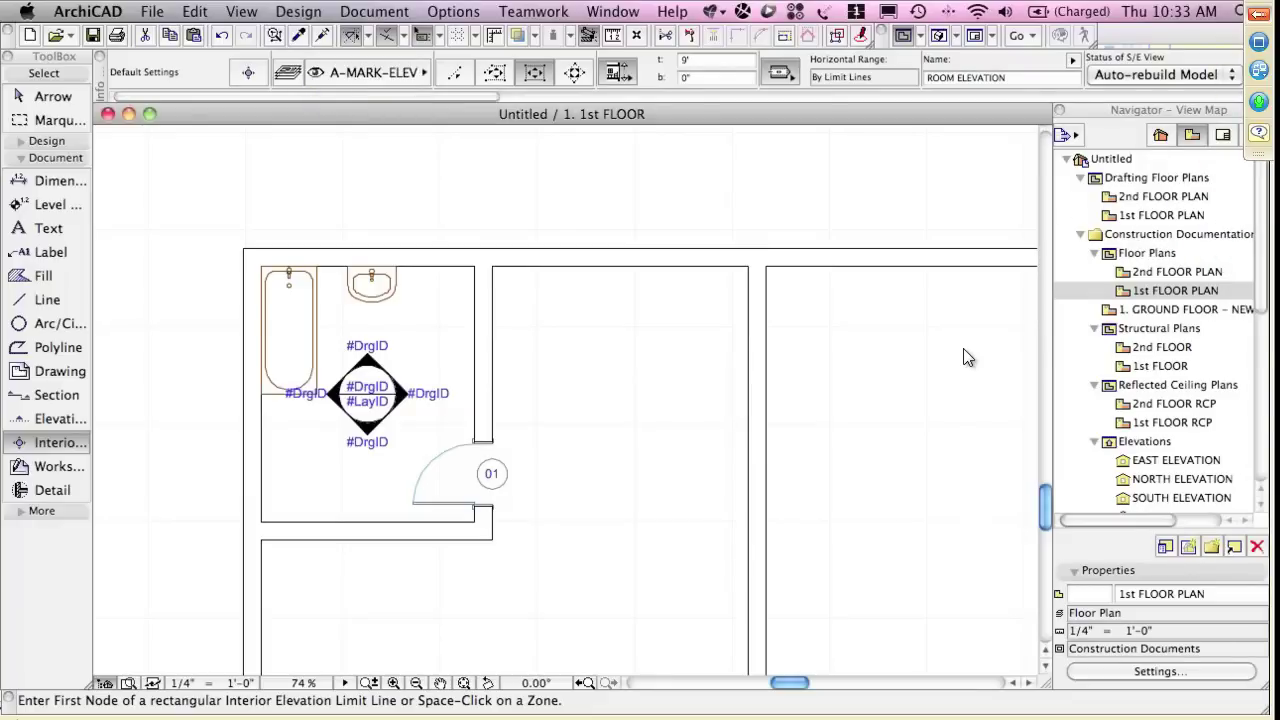
Open the interior elevation that faces the bathroom wall behind the bathtub and washbasin from its marker on the plan
{"action": "scroll", "coordinate": [1160, 335], "scroll_direction": "down", "scroll_amount": 5}
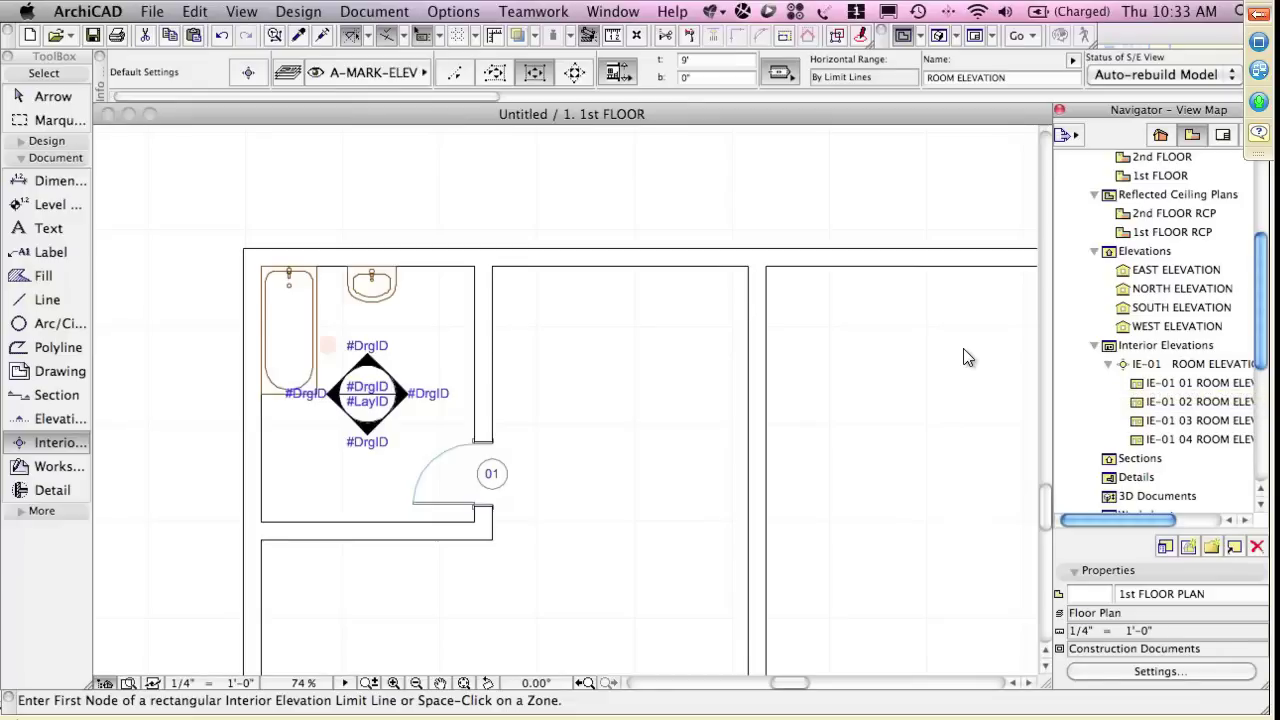
{"action": "left_click", "coordinate": [367, 345], "text": "shift"}
{"action": "right_click", "coordinate": [368, 345]}
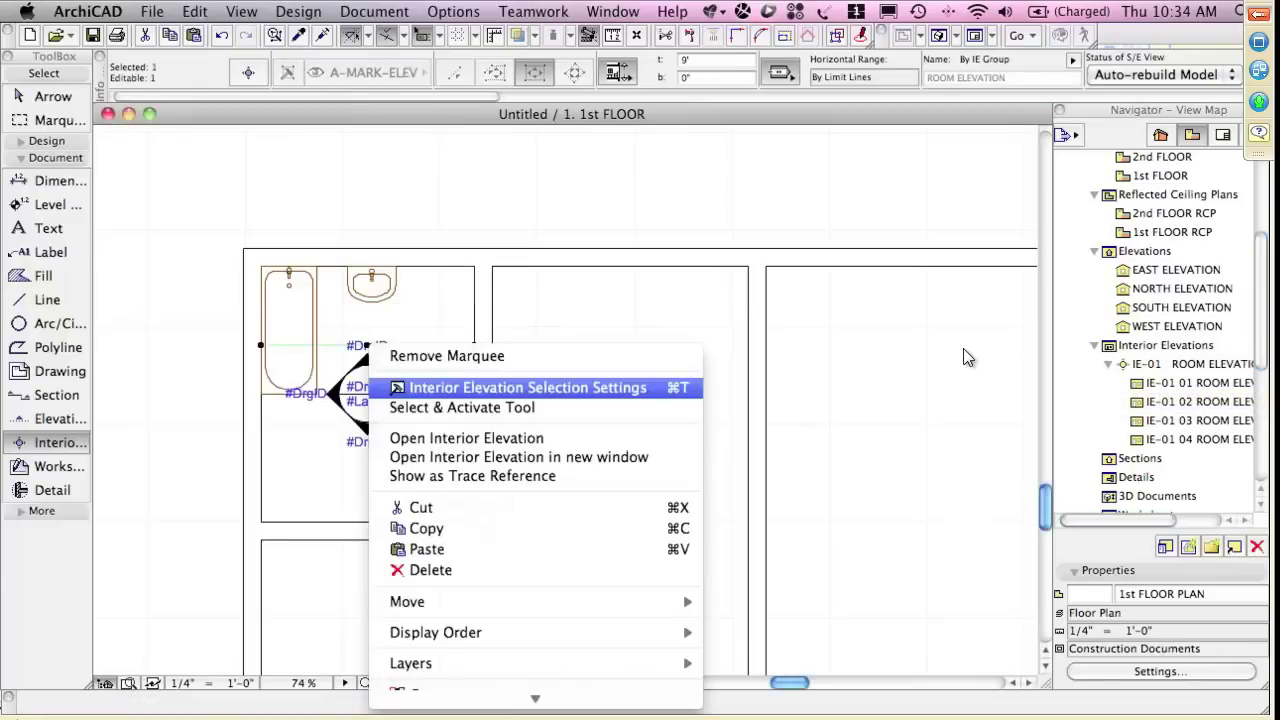
{"action": "left_click", "coordinate": [467, 438]}
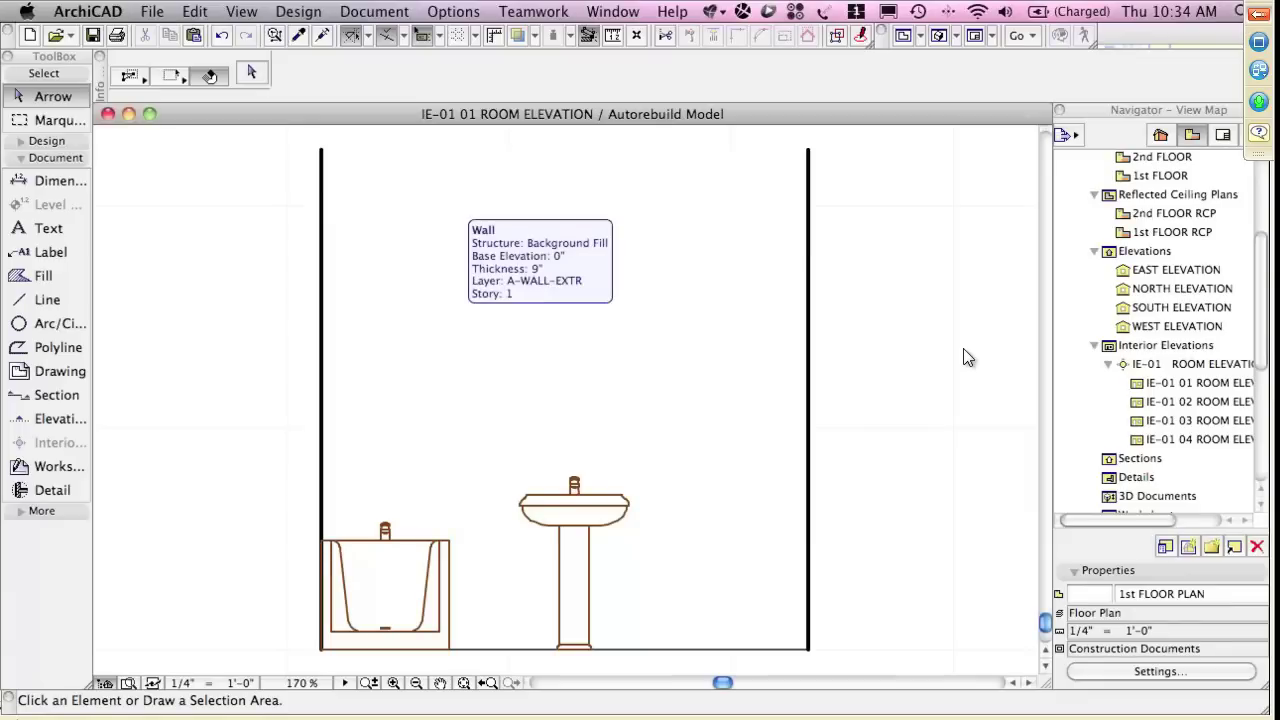
{"action": "key", "text": "super+a"}
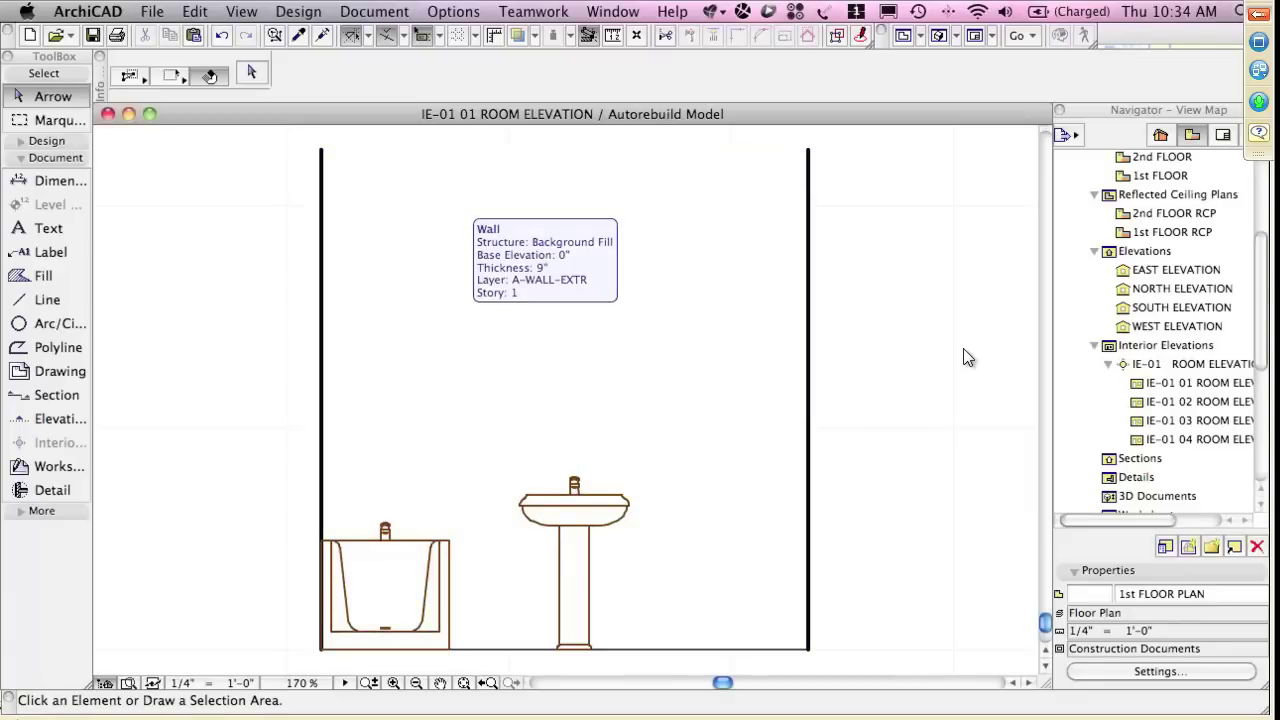
{"action": "key", "text": "Escape"}
Draw a rectangular 01 | Grid 06" drafting fill above the bathtub, from the tub's upper corner to the side wall
{"action": "left_click", "coordinate": [43, 276]}
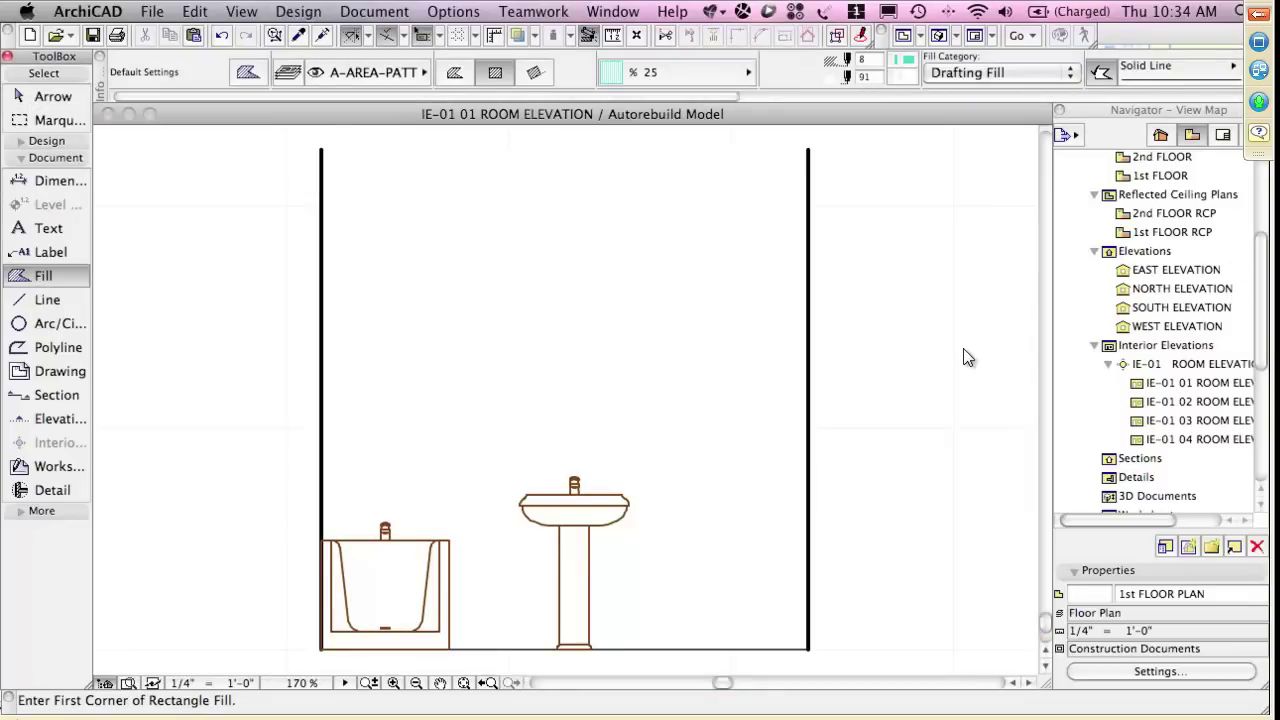
{"action": "left_click", "coordinate": [746, 72]}
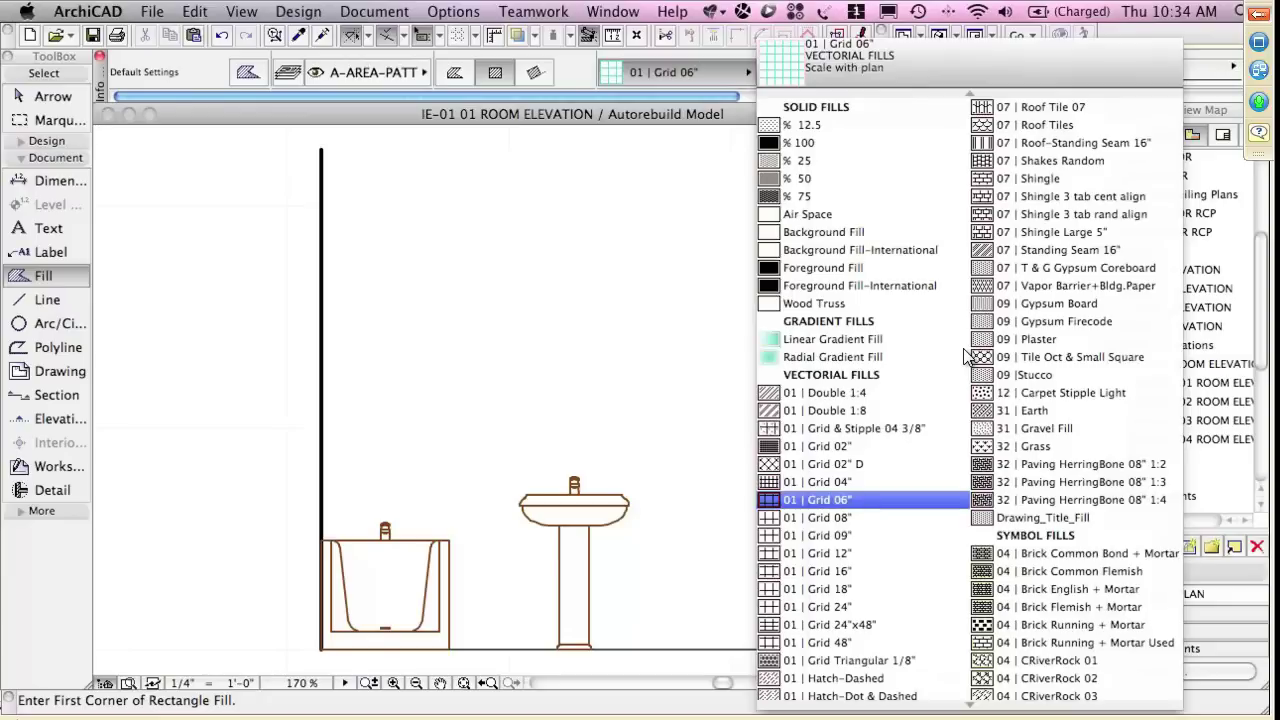
{"action": "key", "text": "Return"}
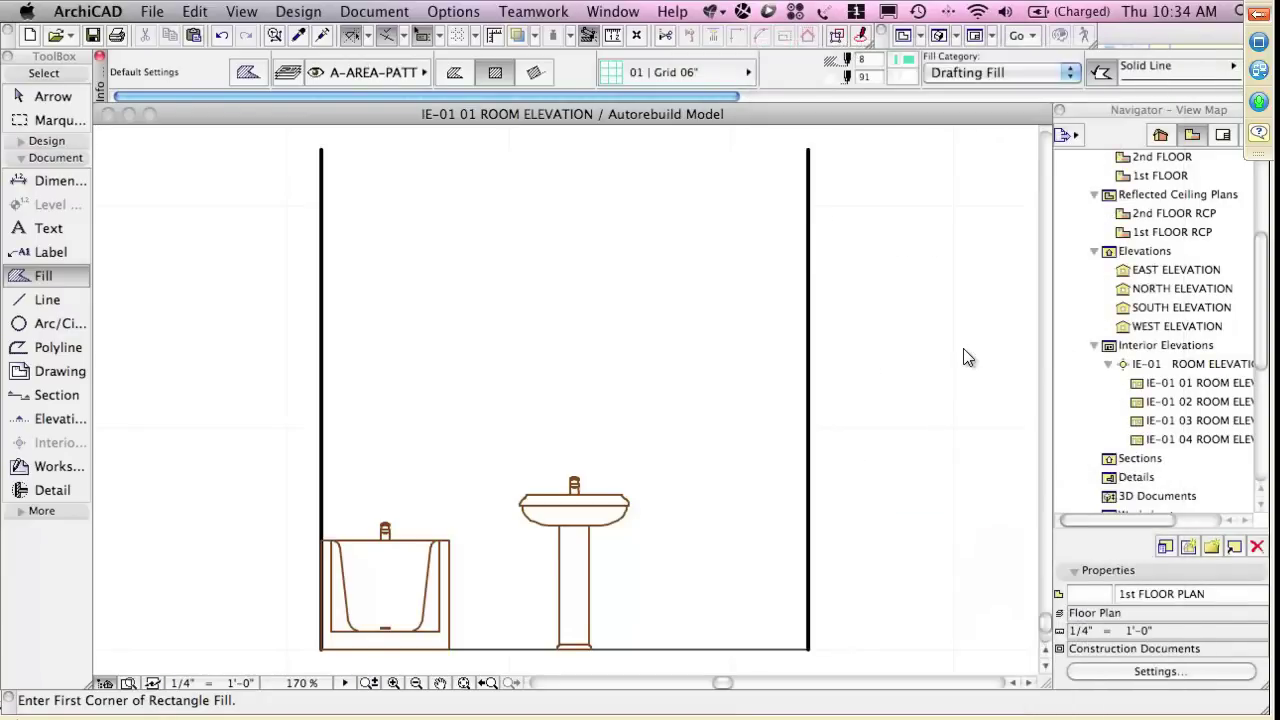
{"action": "left_click", "coordinate": [449, 540]}
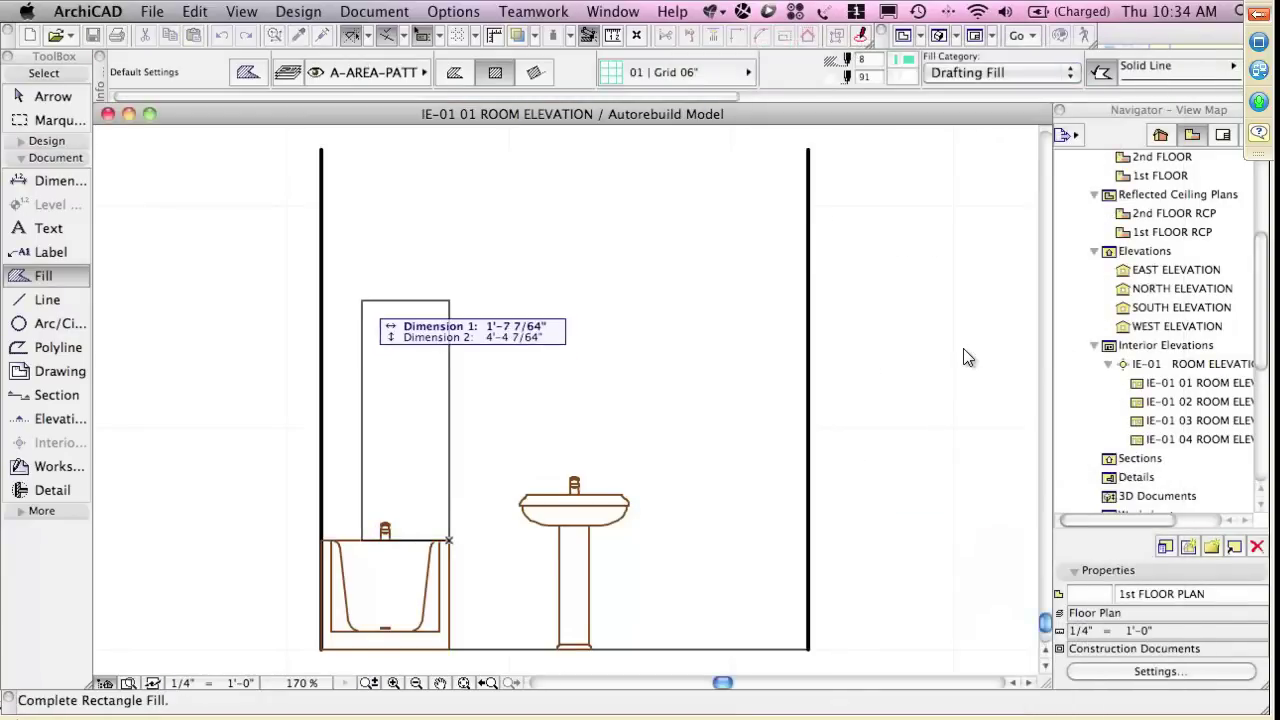
{"action": "left_click", "coordinate": [321, 286]}
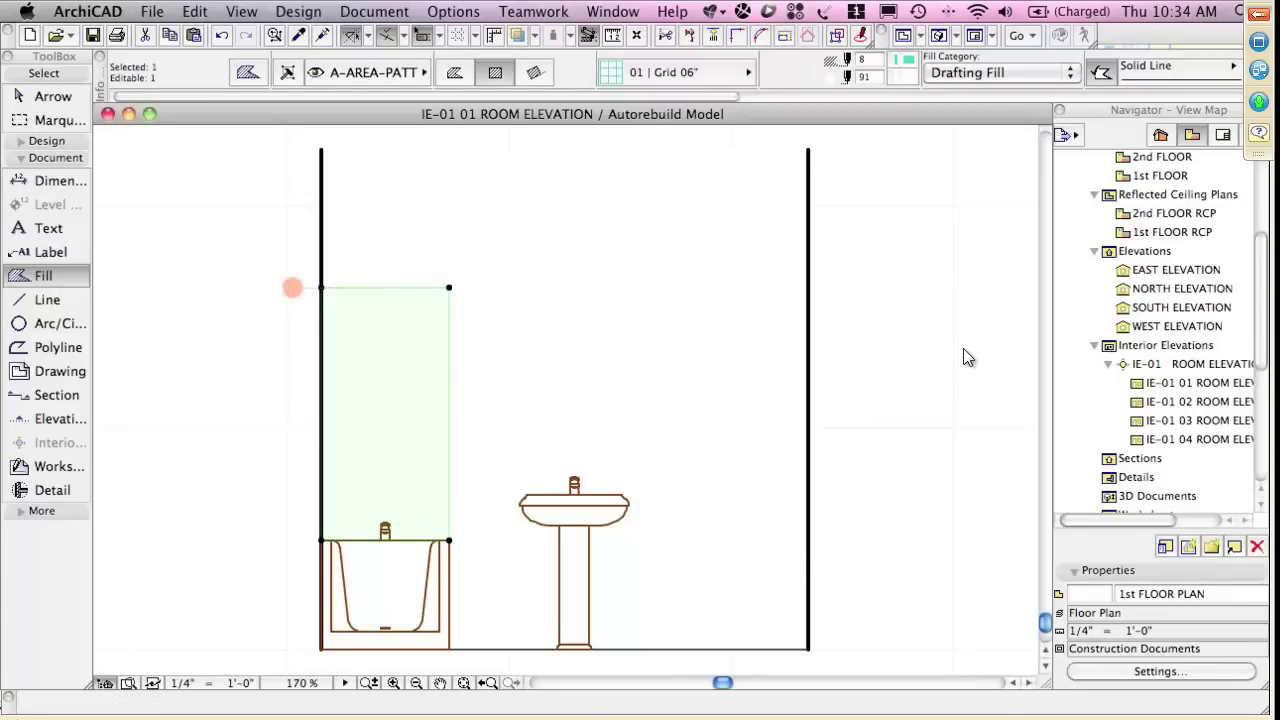
Bring the tile fill above the bathtub to the front of the display order and deselect it
{"action": "right_click", "coordinate": [260, 333]}
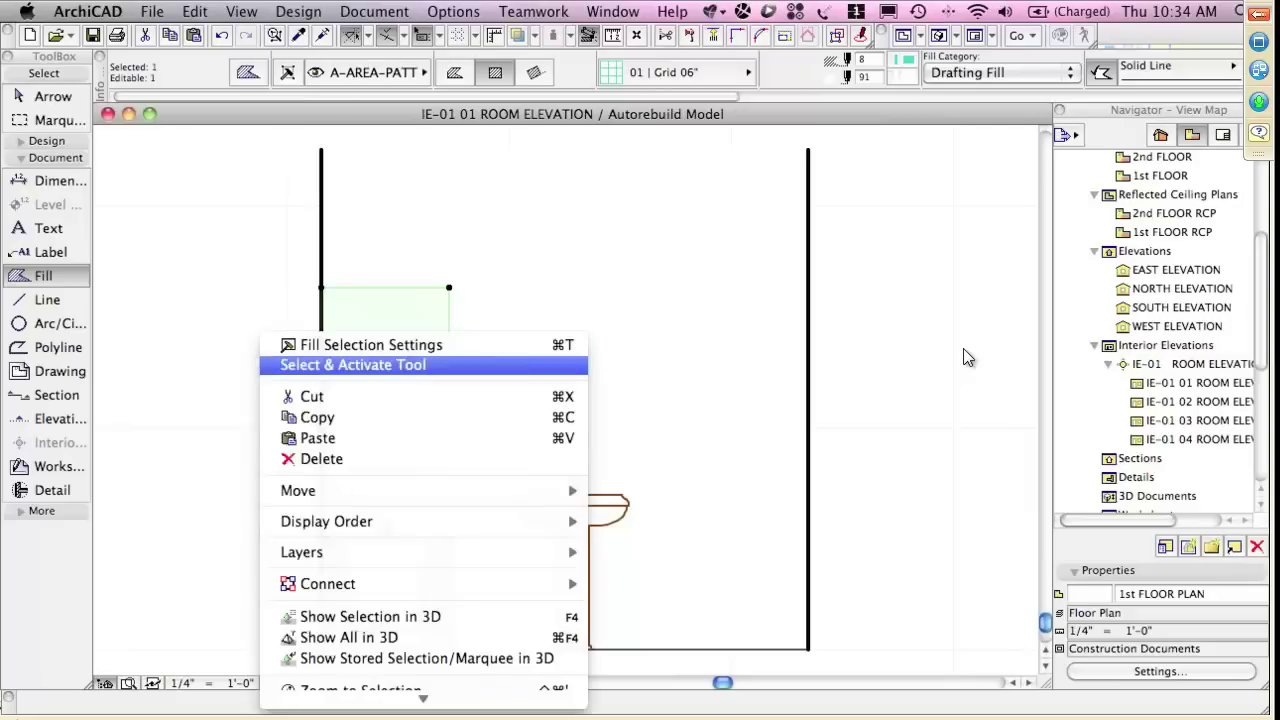
{"action": "mouse_move", "coordinate": [328, 522]}
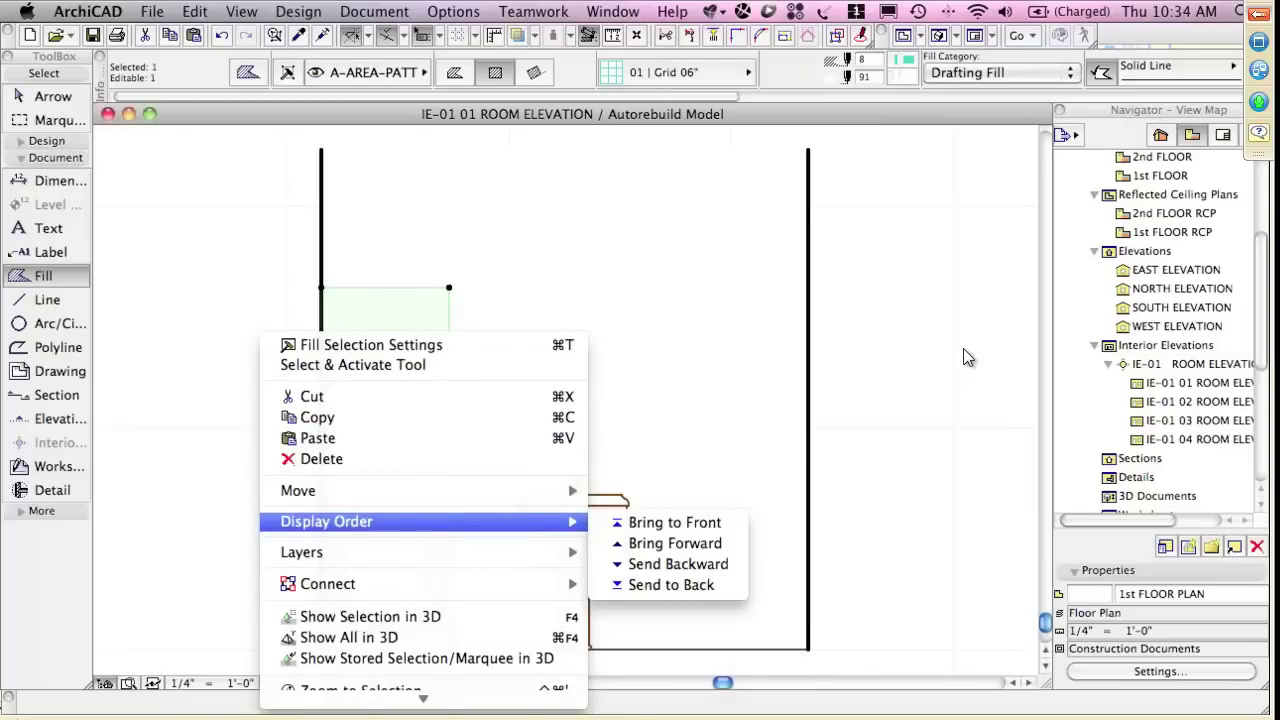
{"action": "key", "text": "Right"}
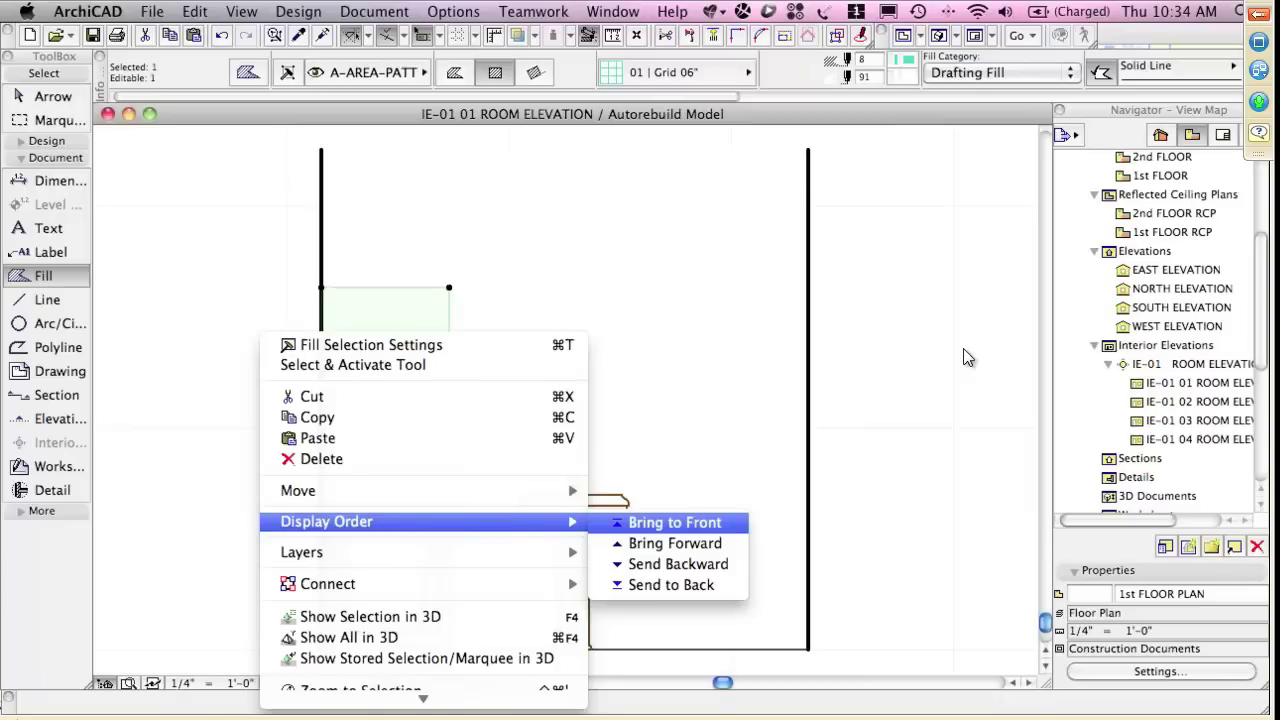
{"action": "key", "text": "Return"}
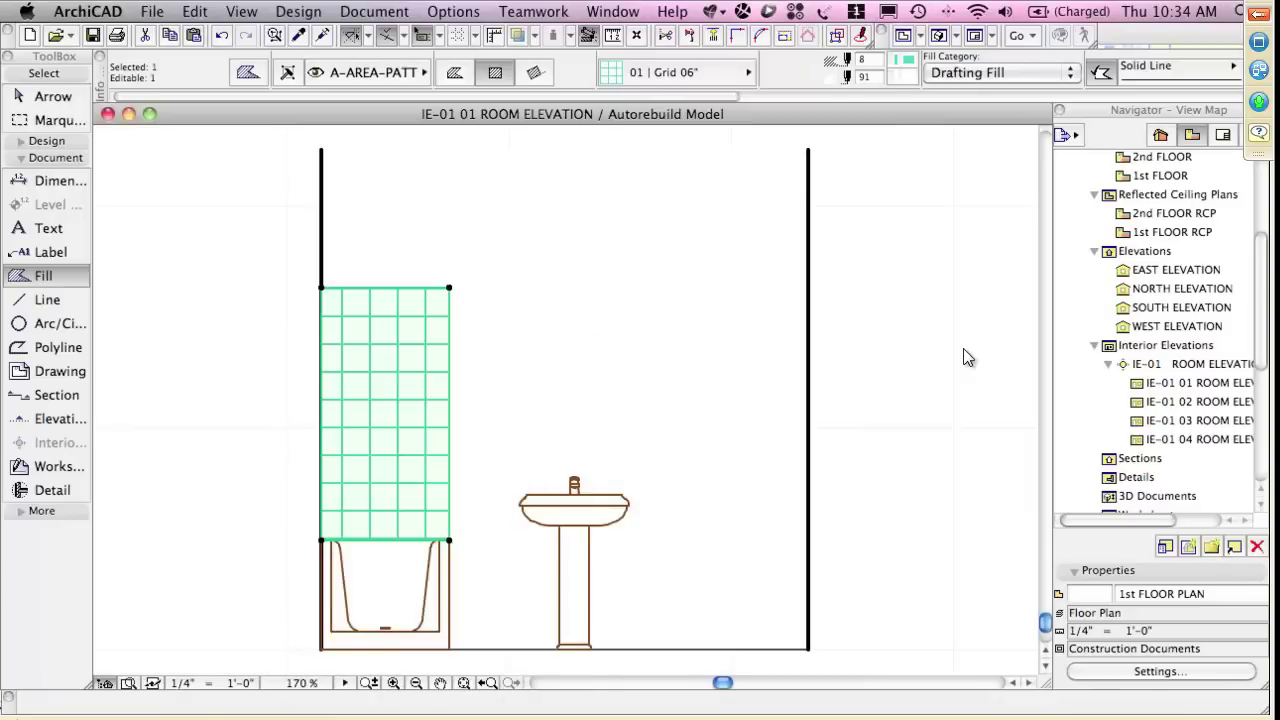
{"action": "key", "text": "Escape"}
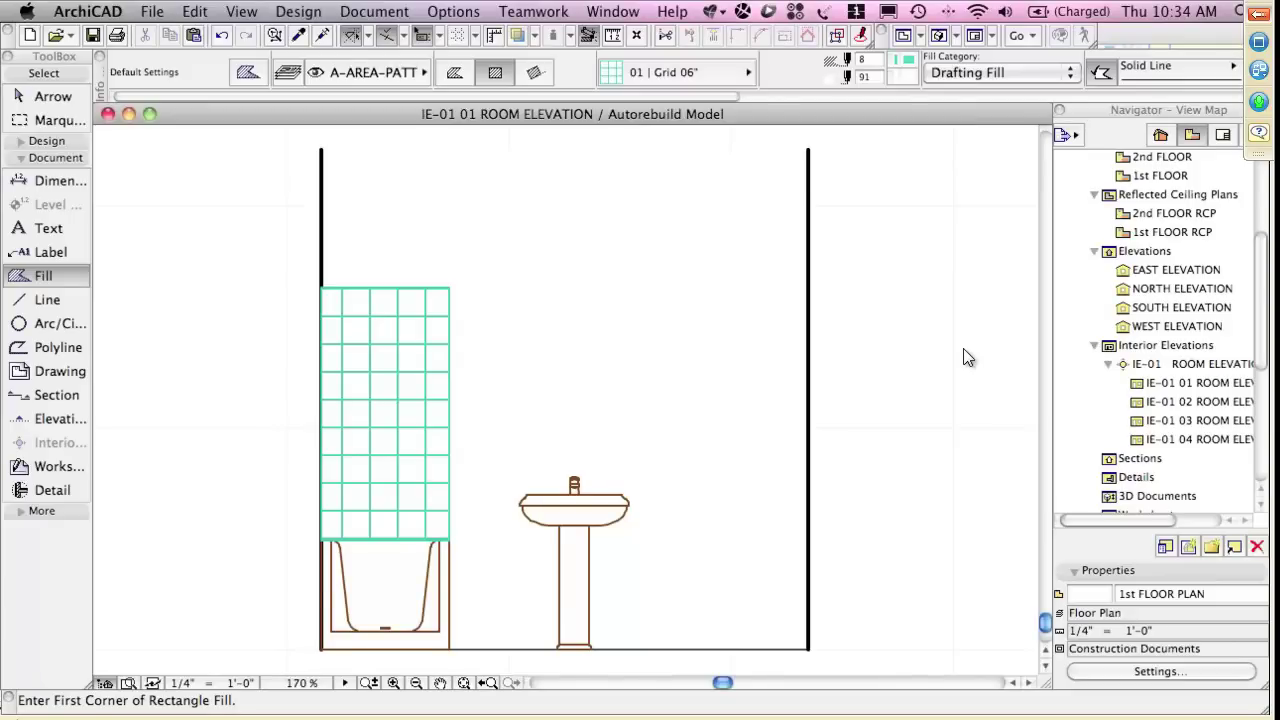
Examine the bathroom walls in the 3D view for the tile pattern, and return to the 1st floor plan with nothing selected
{"action": "key", "text": "F3"}
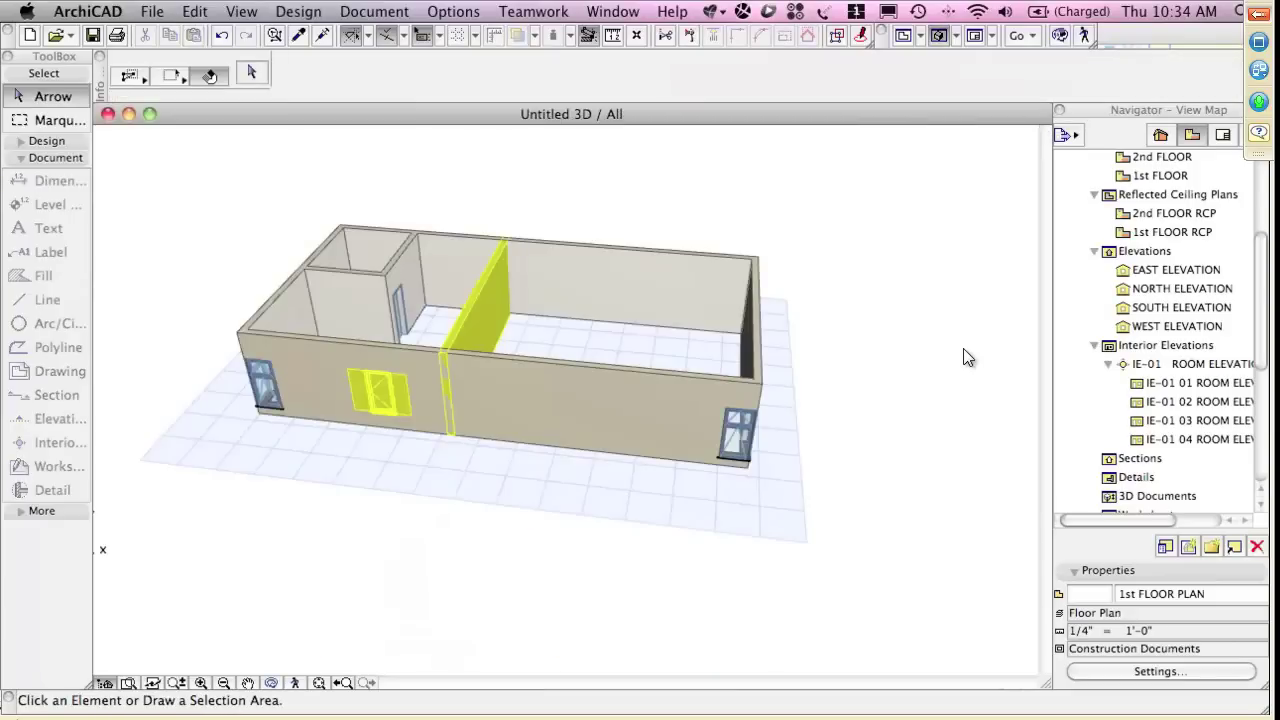
{"action": "middle_click_drag", "start_coordinate": [396, 232], "coordinate": [396, 310], "text": "shift"}
{"action": "scroll", "coordinate": [964, 350], "scroll_direction": "up", "scroll_amount": 5}
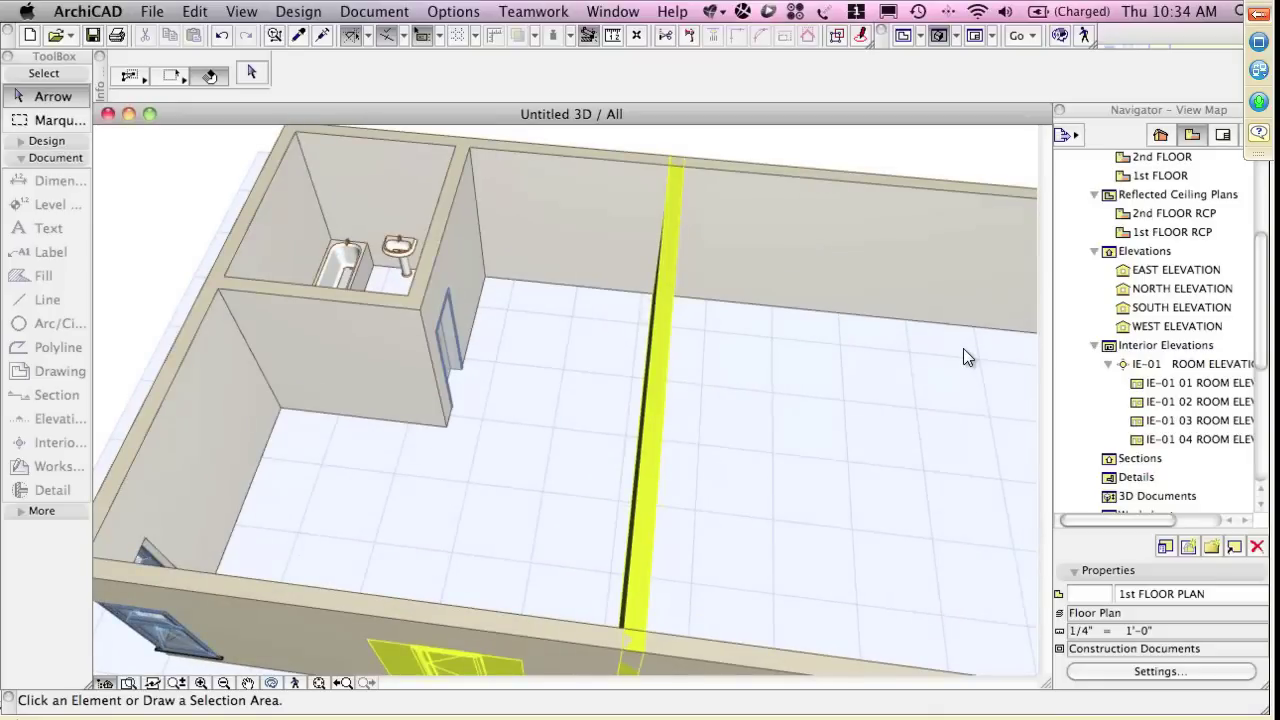
{"action": "key", "text": "F2"}
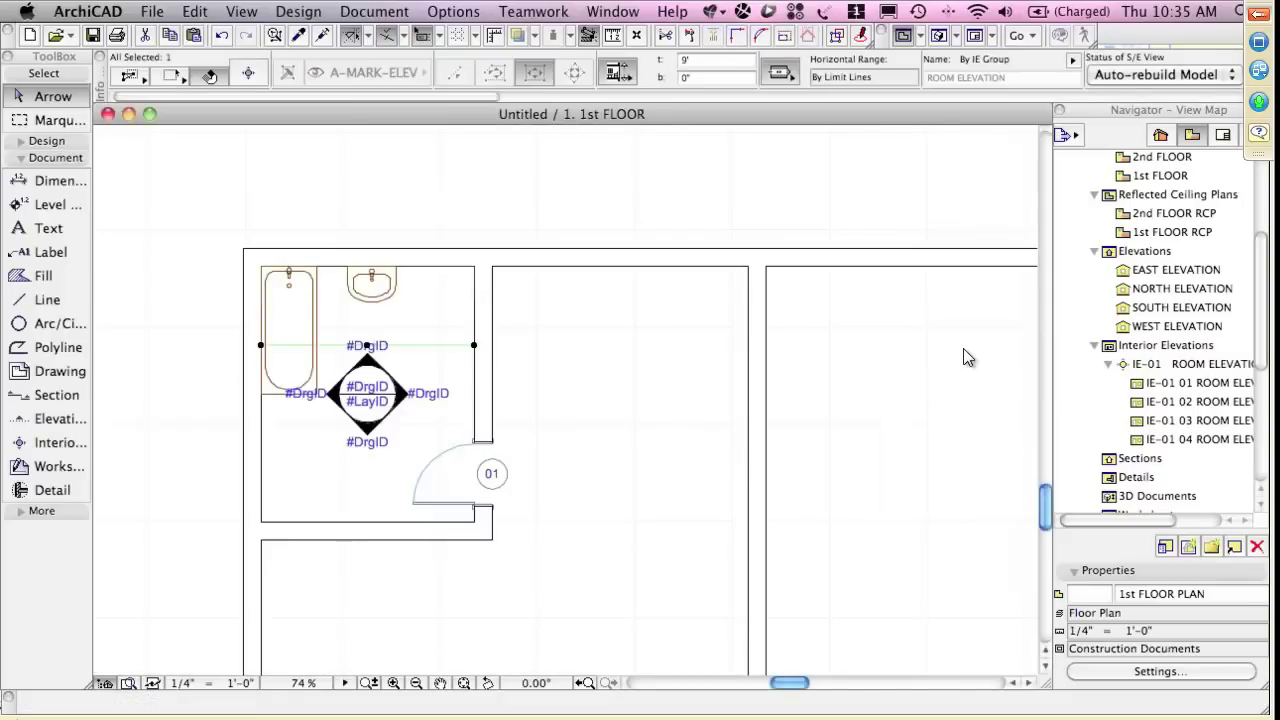
{"action": "key", "text": "Escape"}
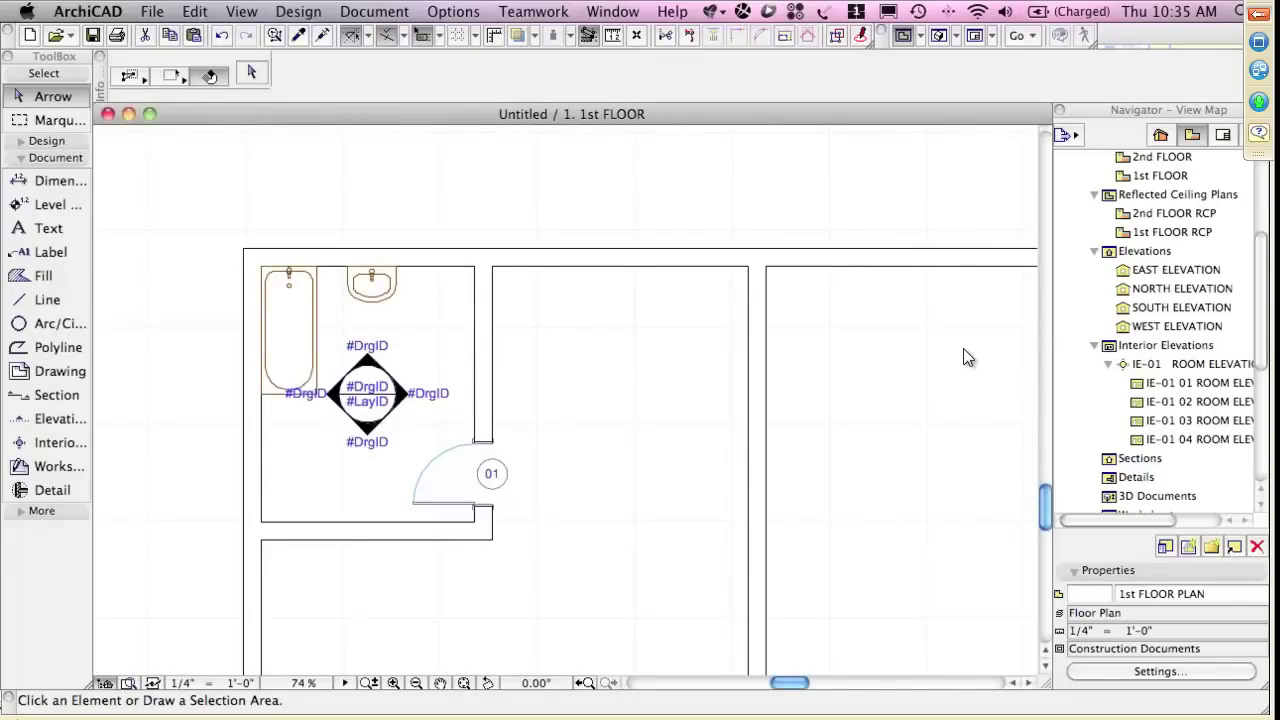
Split the exterior wall behind the bathtub and washbasin at the partition's bathroom-side face, keeping the bathroom segment selected
{"action": "left_click", "coordinate": [420, 266]}
{"action": "left_click", "coordinate": [390, 266]}
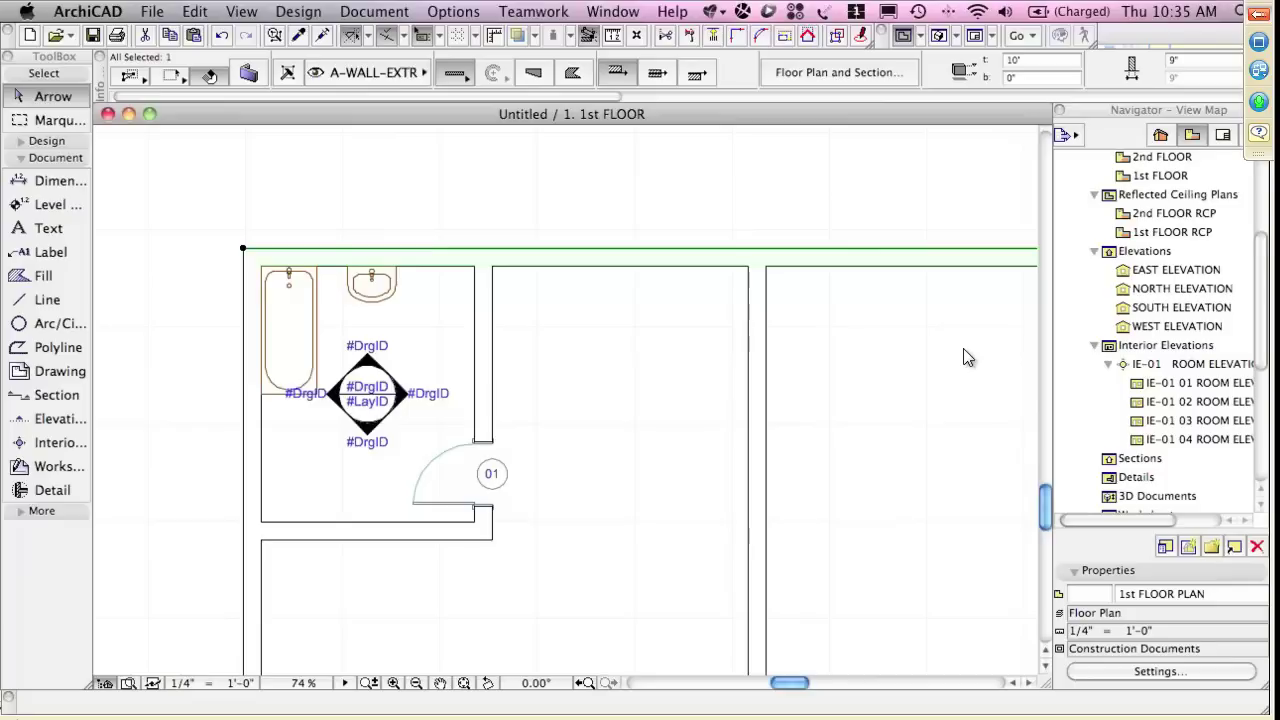
{"action": "left_click", "coordinate": [689, 36]}
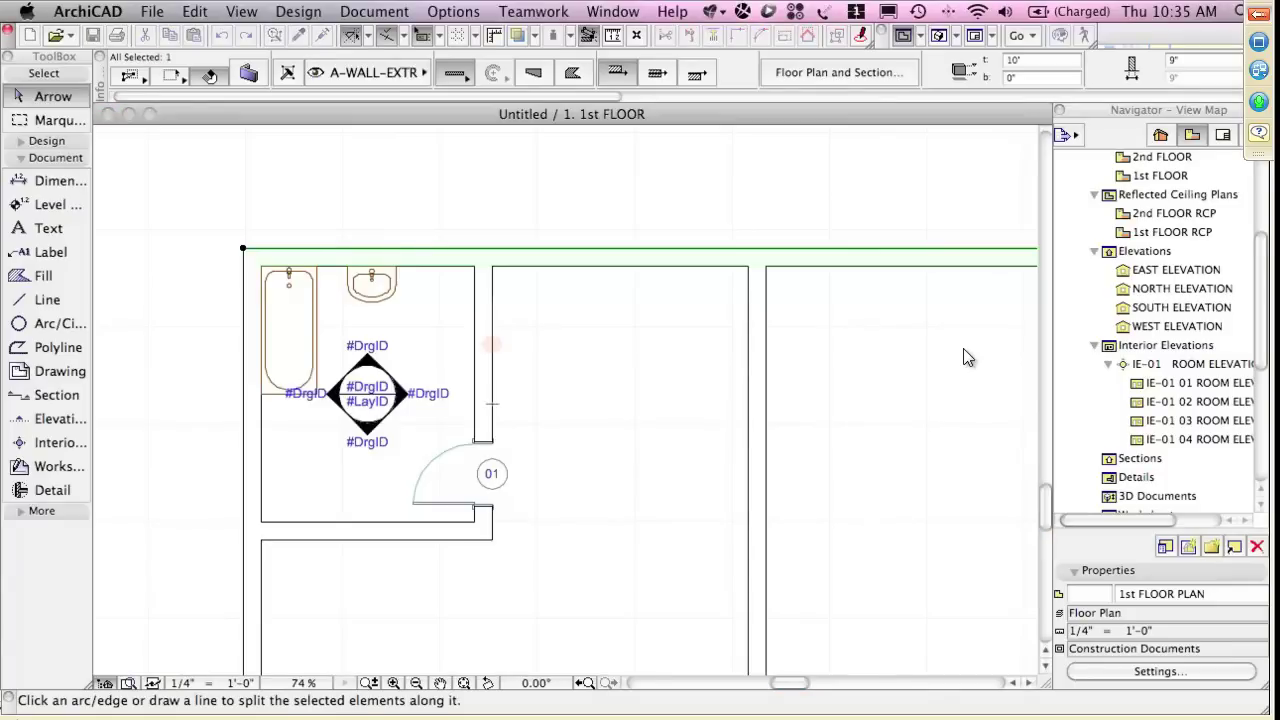
{"action": "left_click", "coordinate": [474, 244]}
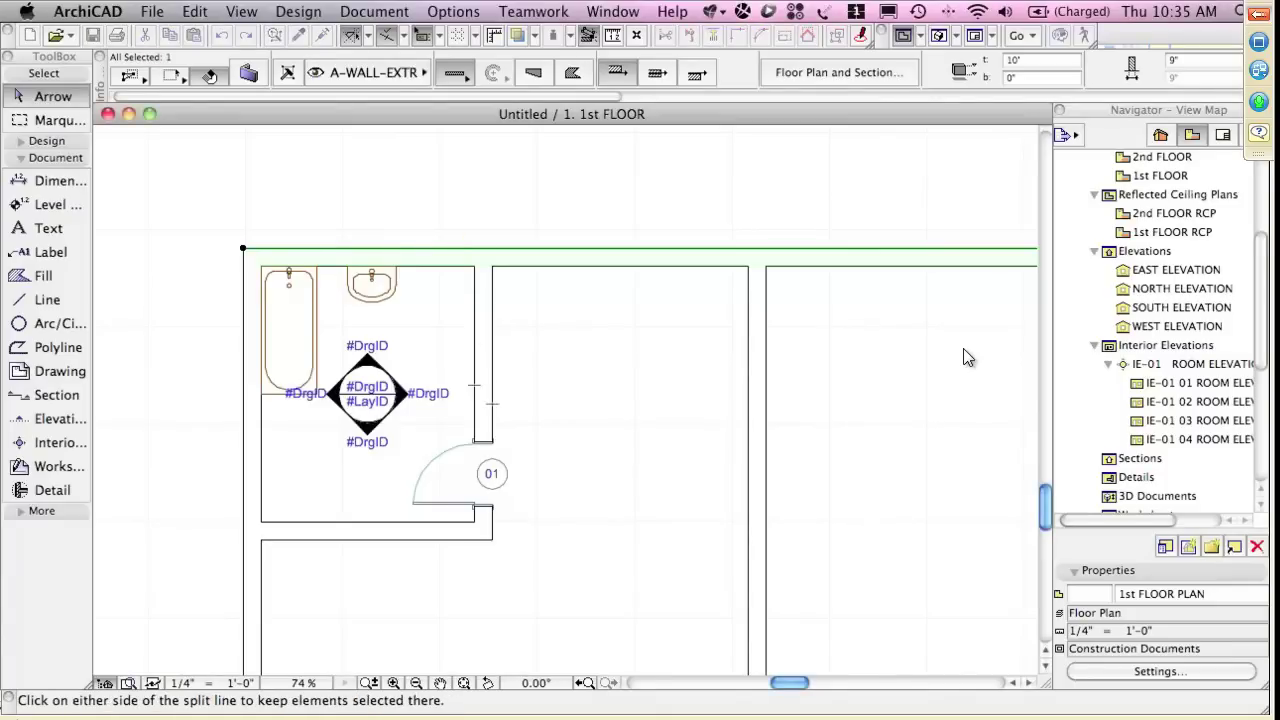
{"action": "left_click", "coordinate": [400, 248]}
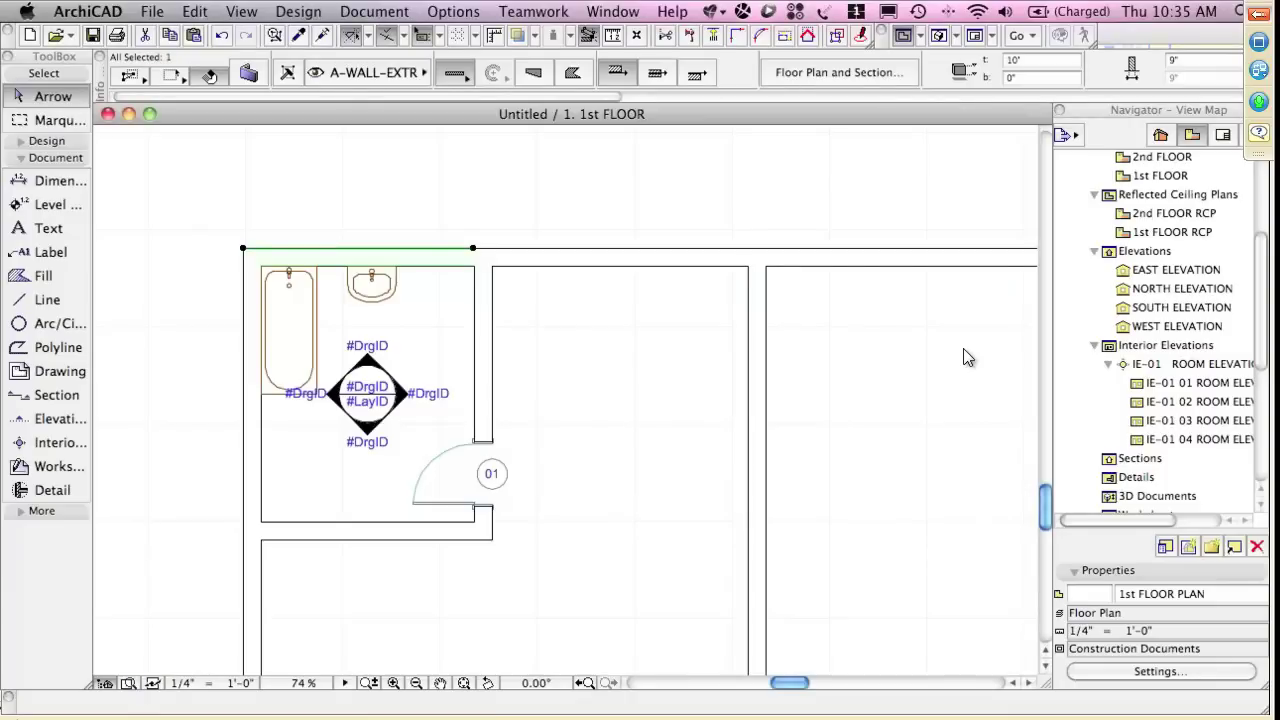
Set the bathroom wall segment's interior side material to 09 | T Shiny White 4" and deselect the wall
{"action": "key", "text": "super+t"}
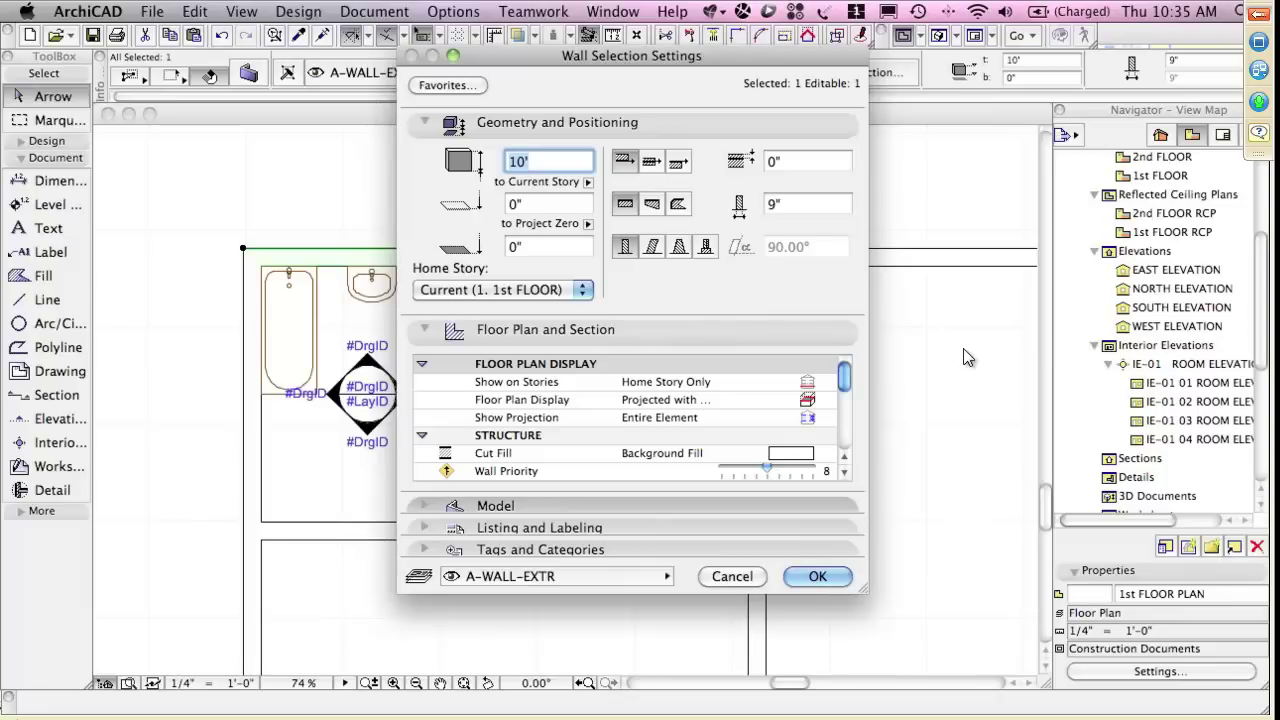
{"action": "left_click", "coordinate": [496, 506]}
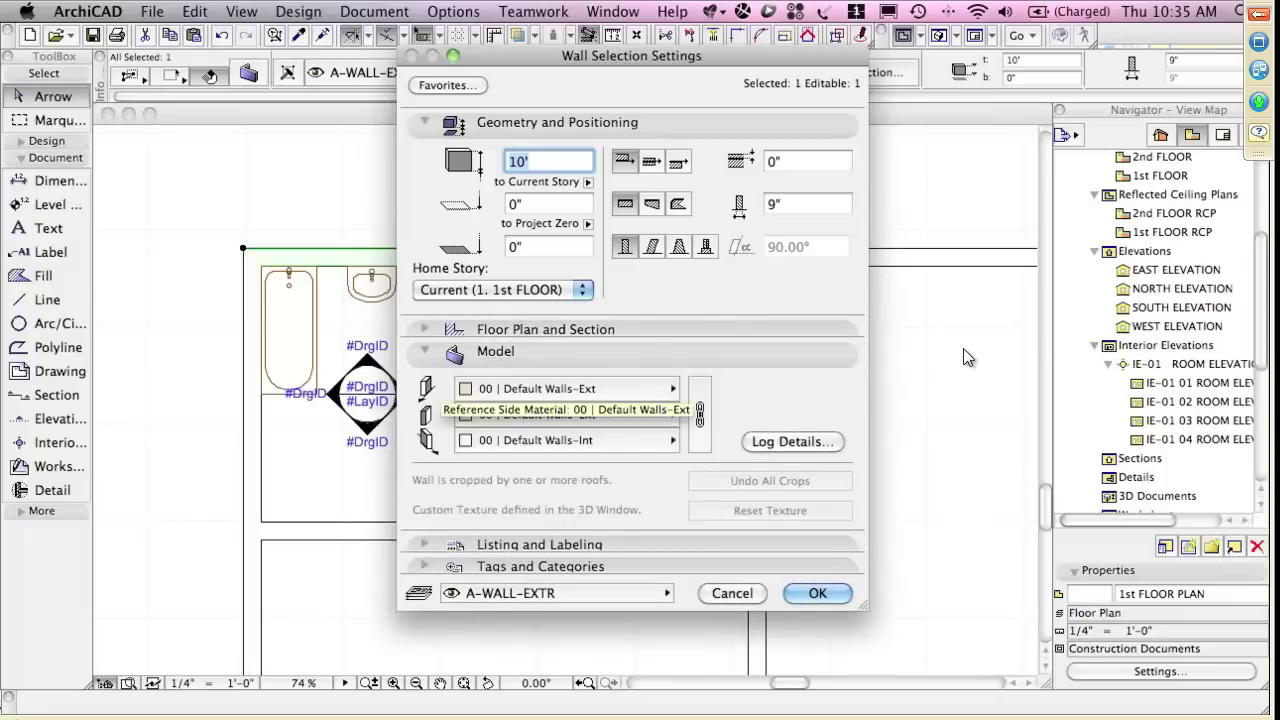
{"action": "left_click", "coordinate": [567, 440]}
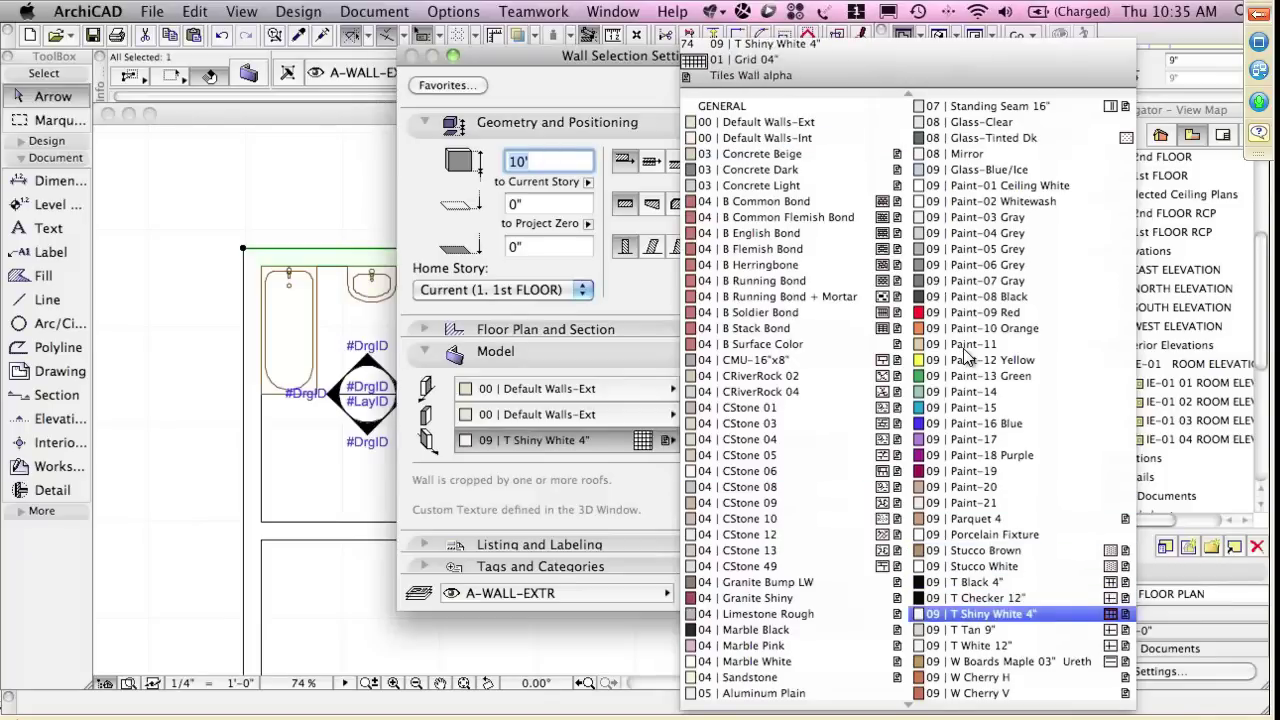
{"action": "key", "text": "Return"}
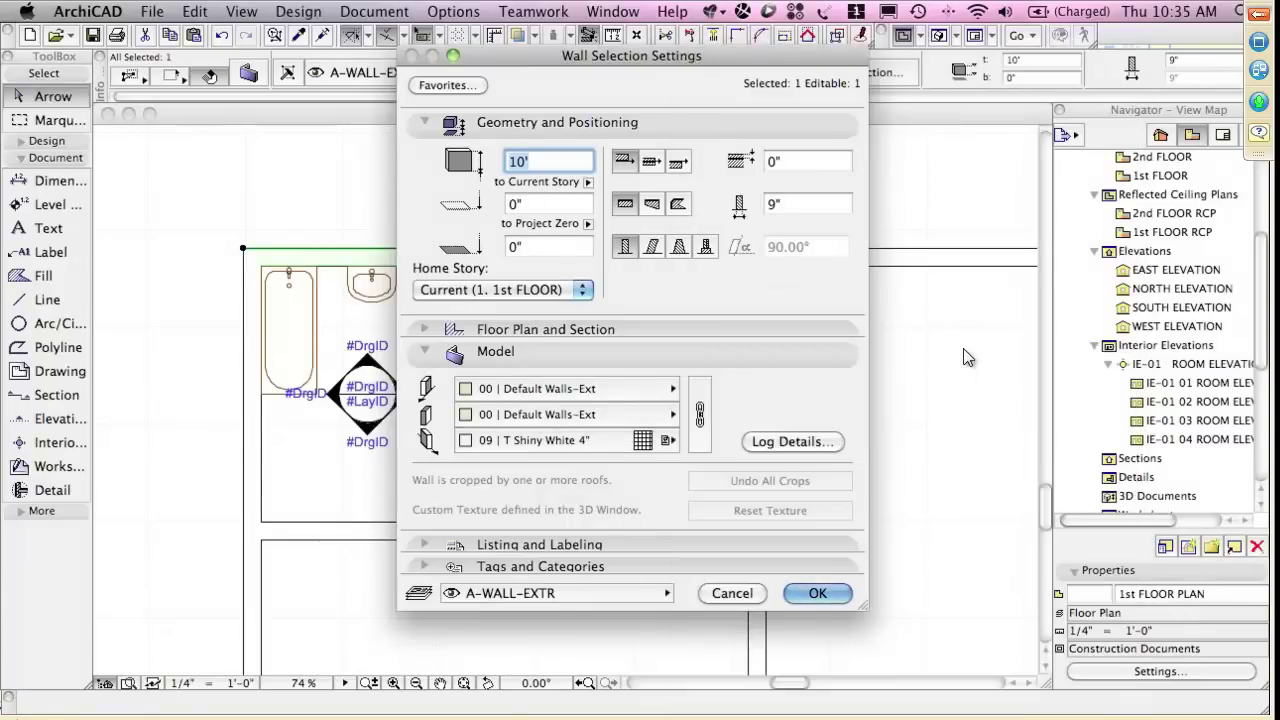
{"action": "key", "text": "Return"}
{"action": "key", "text": "Escape"}
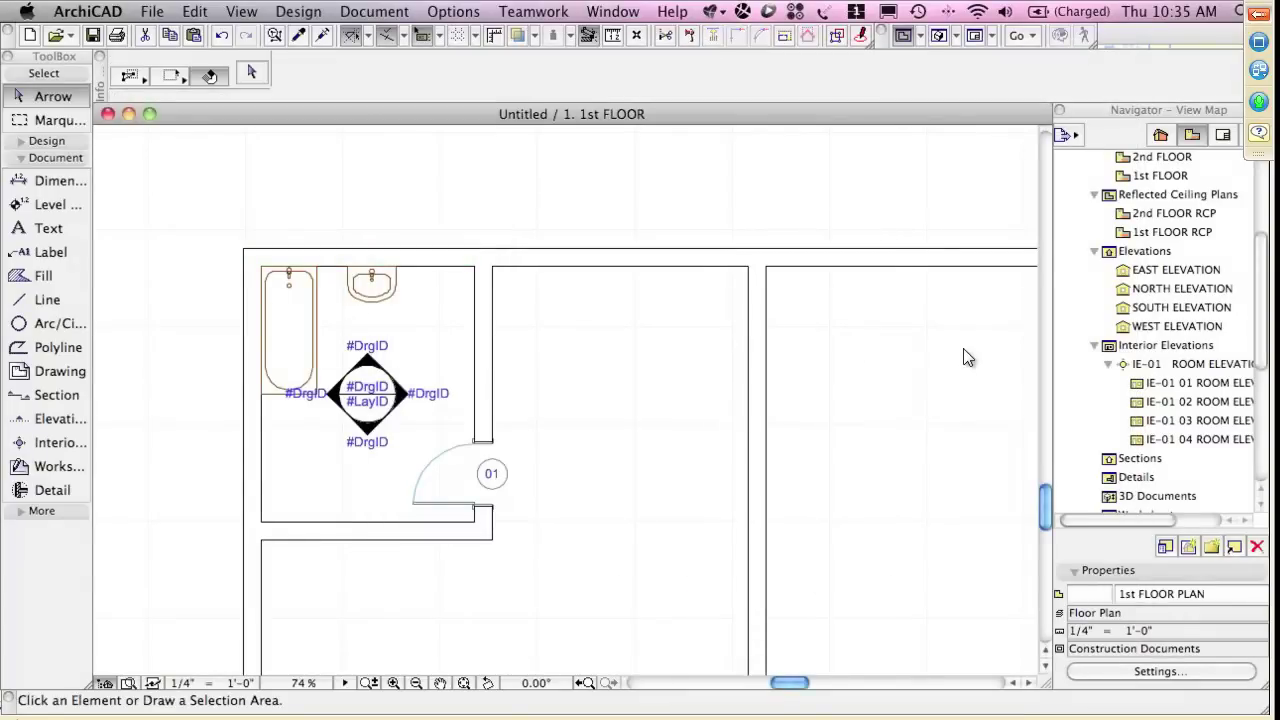
Inspect the tiled bathroom wall up close in the 3D view and go back to the 1st floor plan
{"action": "key", "text": "F3"}
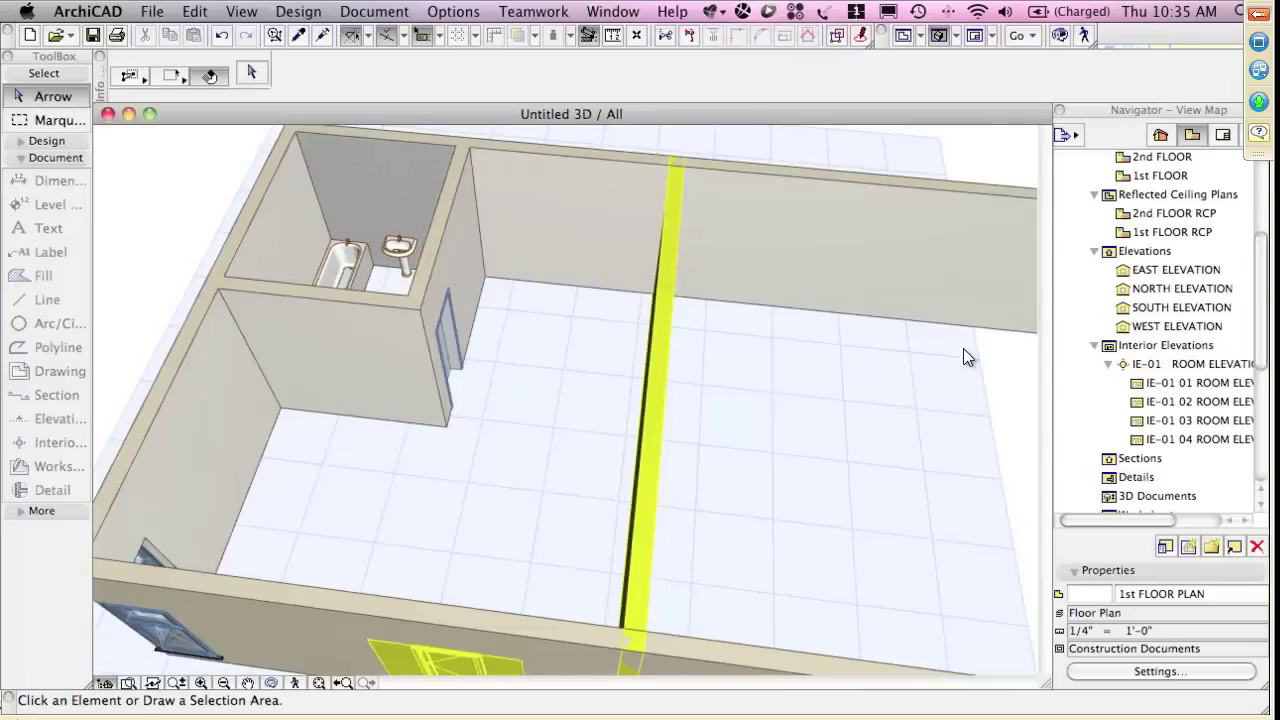
{"action": "scroll", "coordinate": [965, 357], "scroll_direction": "up", "scroll_amount": 5}
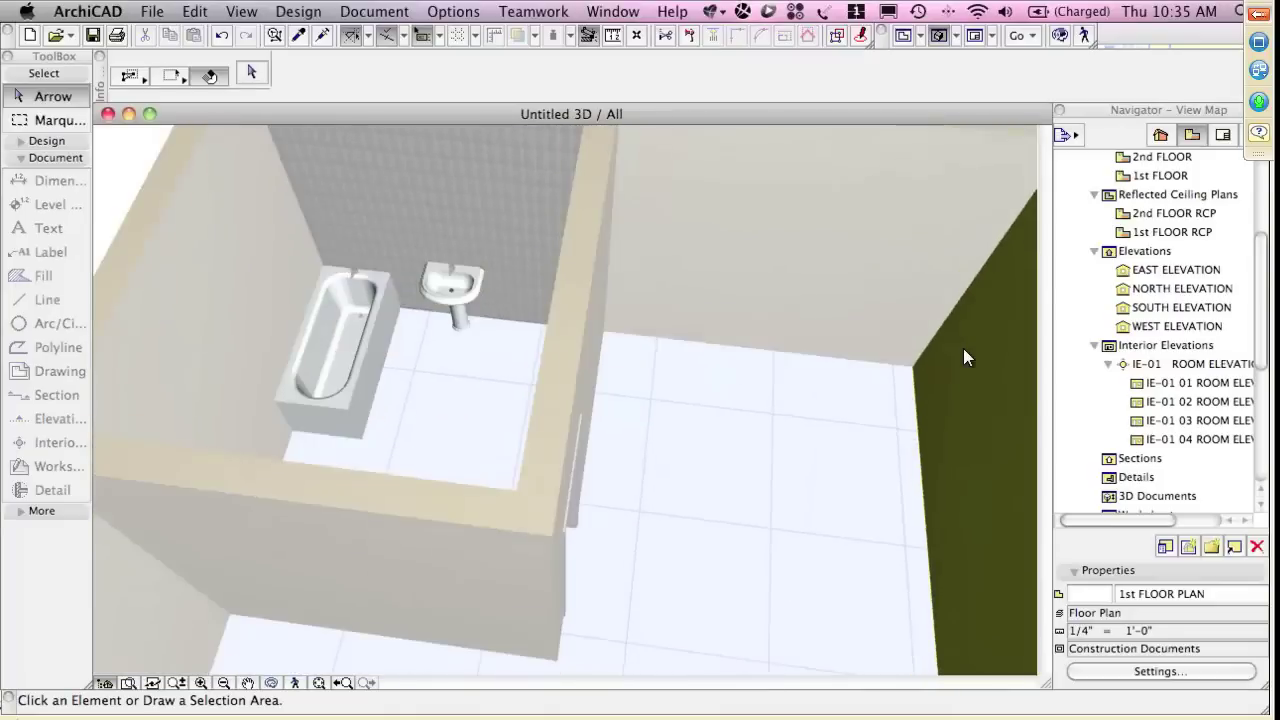
{"action": "mouse_move", "coordinate": [965, 357]}
{"action": "middle_mouse_down"}
{"action": "mouse_move", "coordinate": [978, 328]}
{"action": "mouse_move", "coordinate": [979, 456]}
{"action": "middle_mouse_up"}
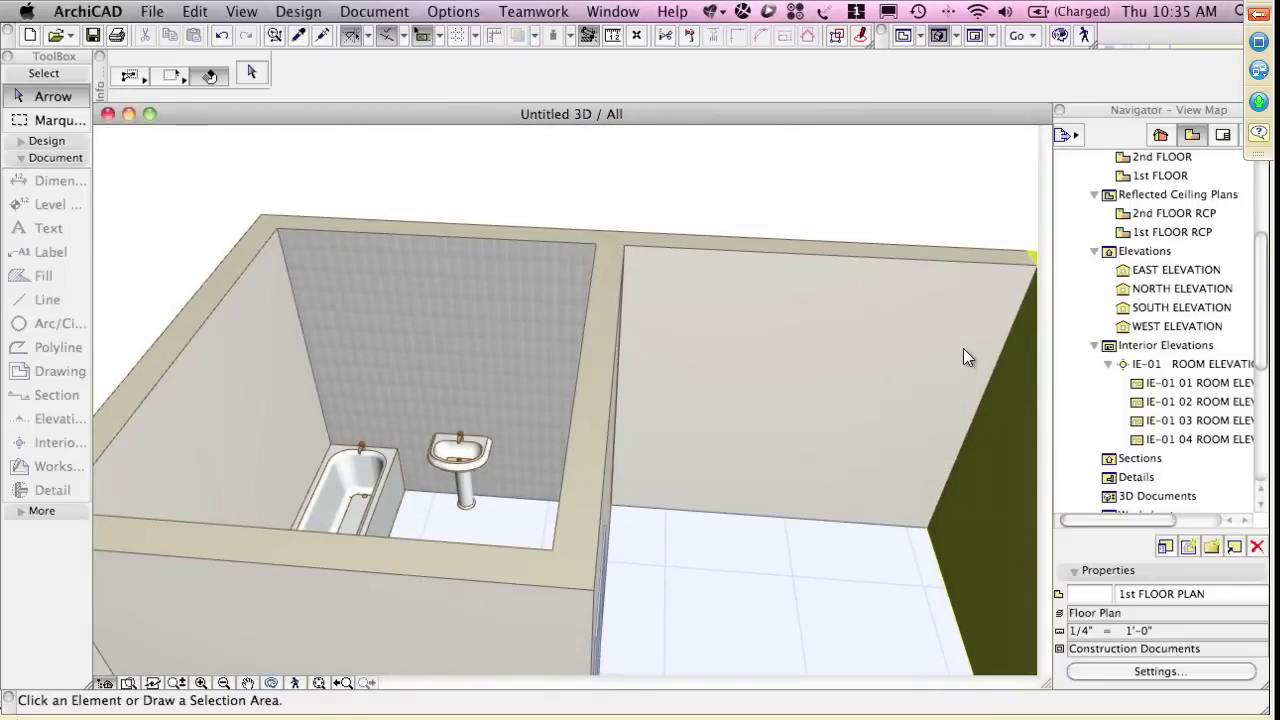
{"action": "key", "text": "F2"}
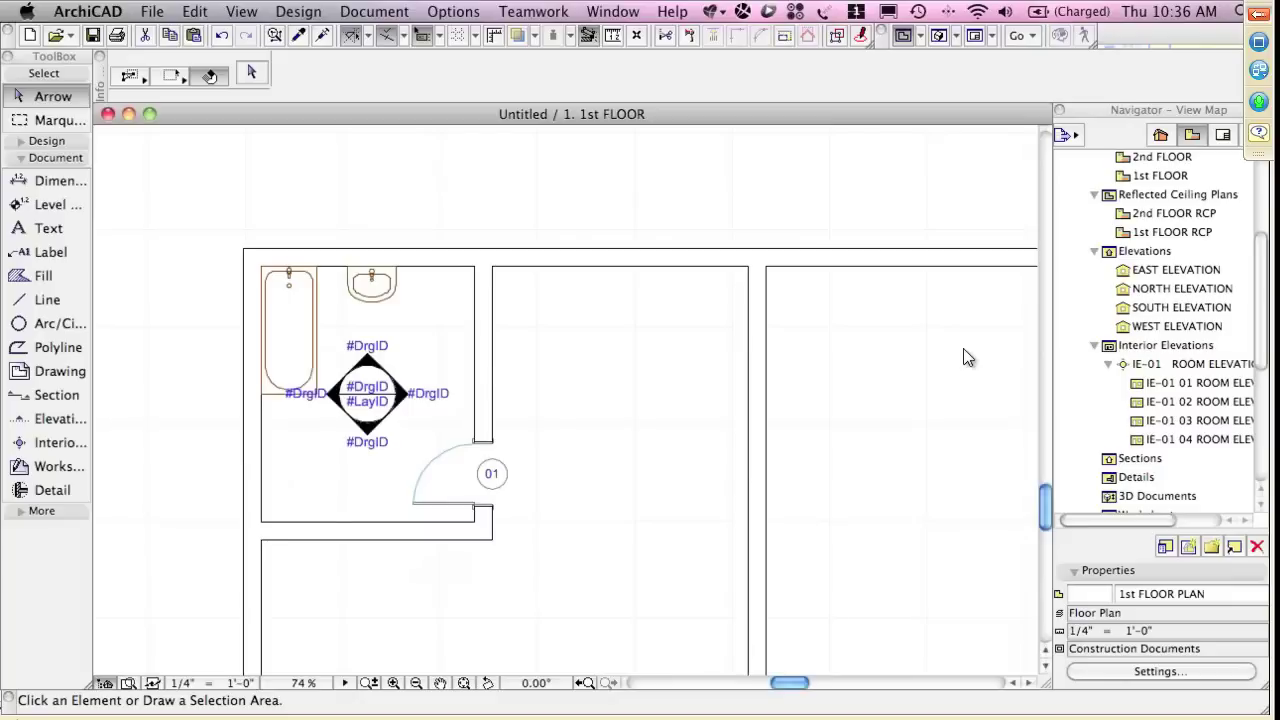
Open IE-01 01 ROOM ELEVATION and turn on Vectorial 3D Hatching for uncut elements in its model display settings
{"action": "left_click", "coordinate": [613, 12]}
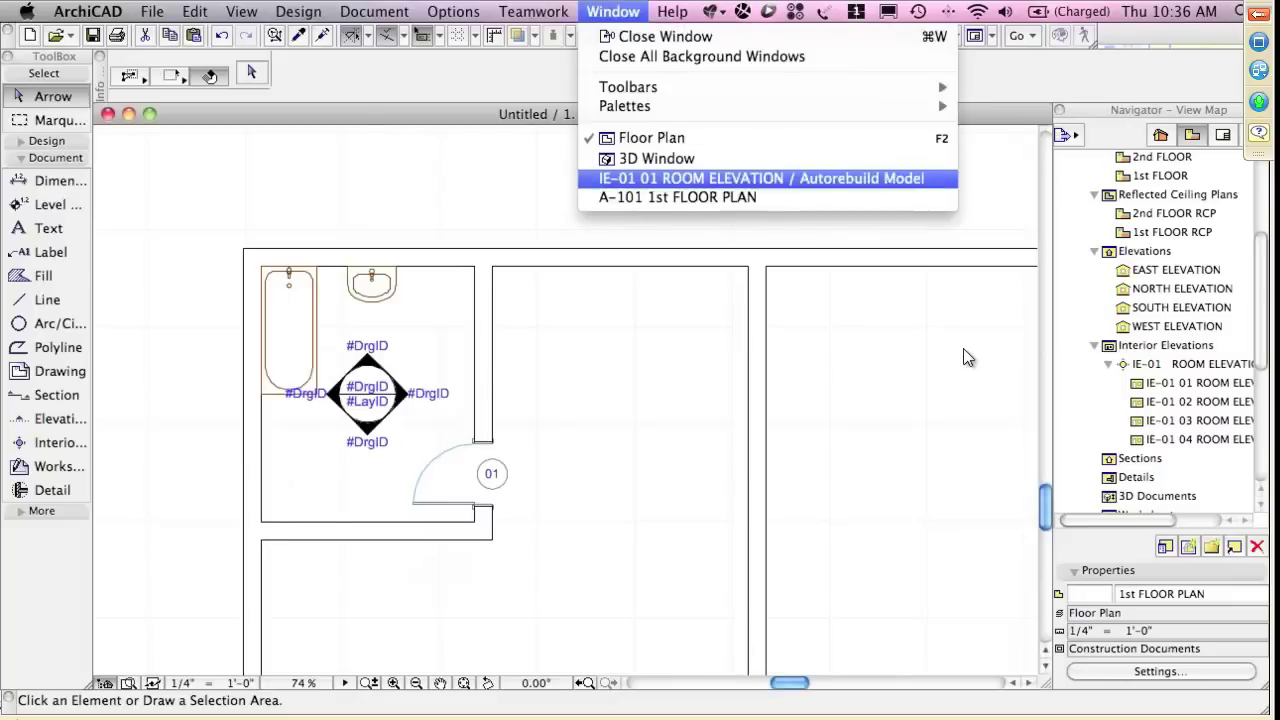
{"action": "key", "text": "Return"}
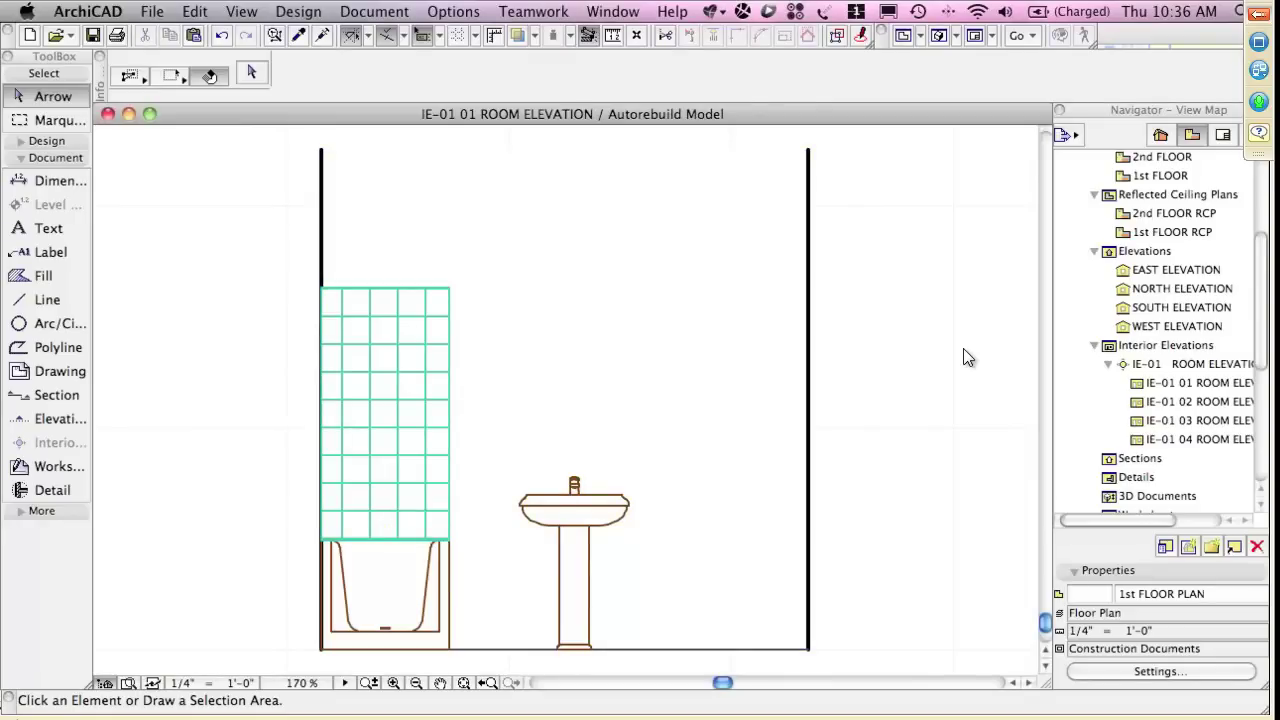
{"action": "right_click", "coordinate": [212, 173]}
{"action": "key", "text": "Down"}
{"action": "key", "text": "Down"}
{"action": "key", "text": "Down"}
{"action": "key", "text": "Down"}
{"action": "key", "text": "Down"}
{"action": "key", "text": "Down"}
{"action": "key", "text": "Down"}
{"action": "key", "text": "Return"}
{"action": "key", "text": "Up"}
{"action": "key", "text": "Up"}
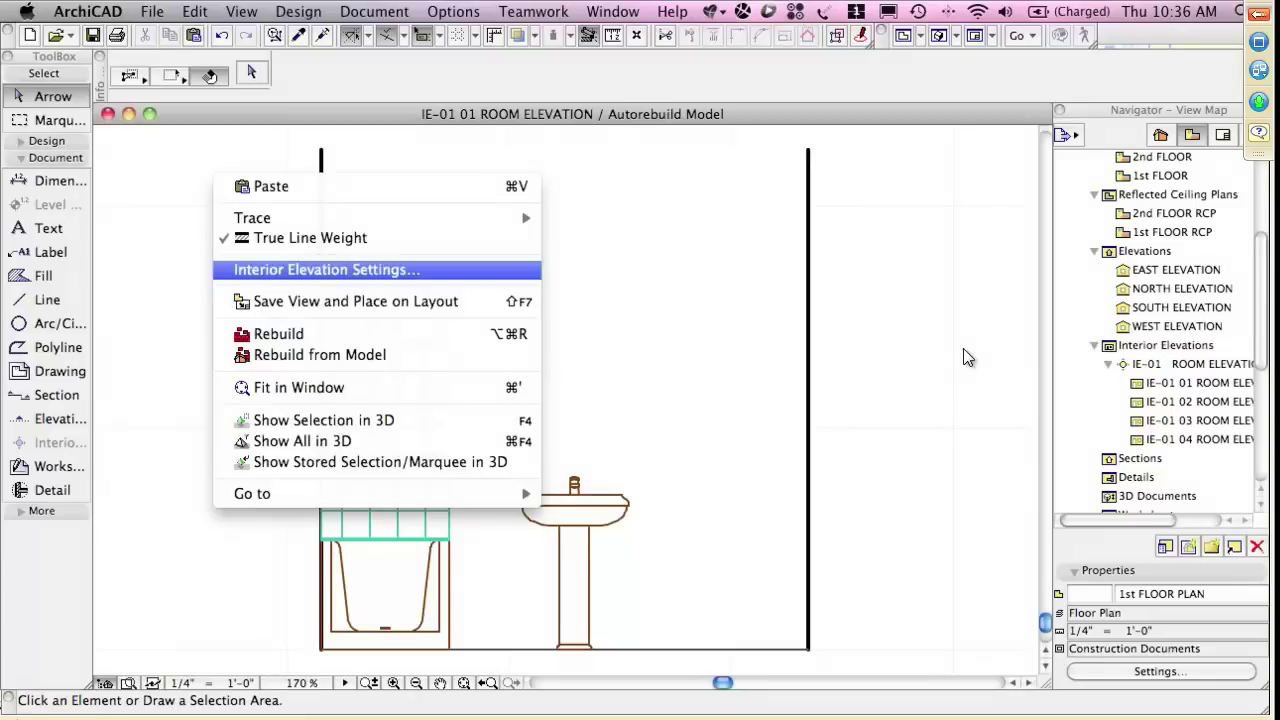
{"action": "key", "text": "Return"}
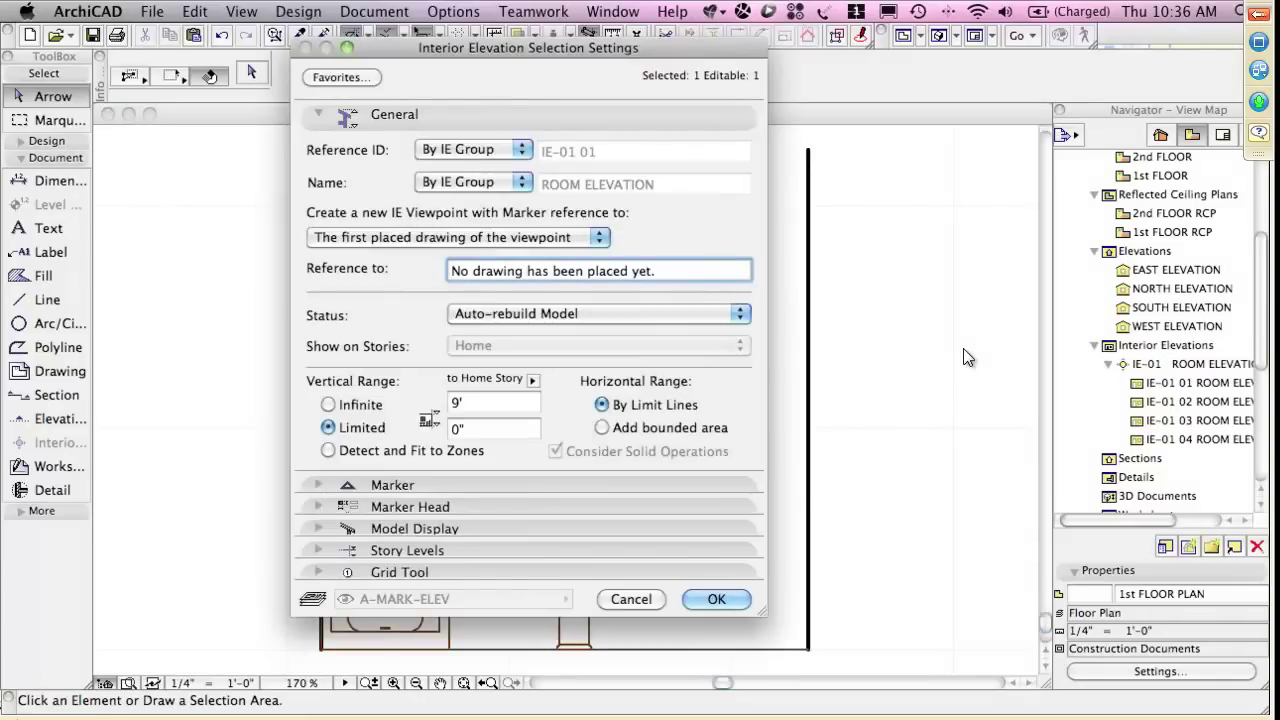
{"action": "left_click", "coordinate": [415, 528]}
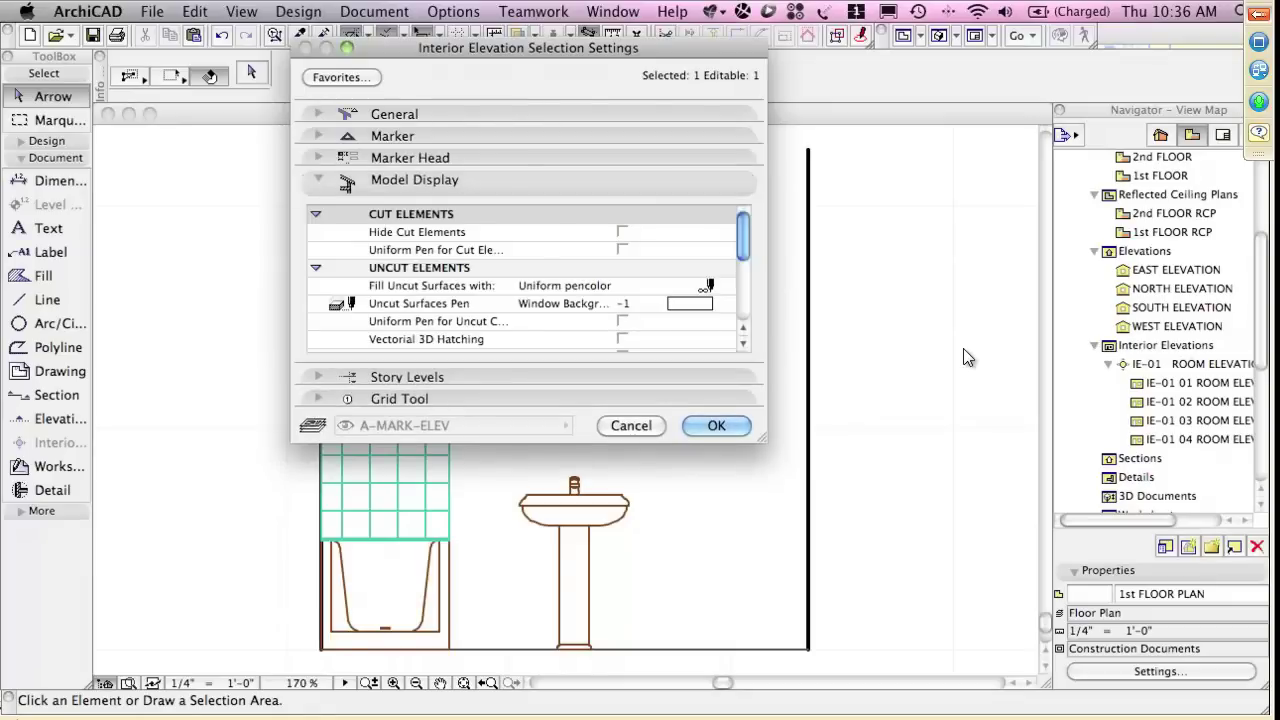
{"action": "left_click", "coordinate": [623, 339]}
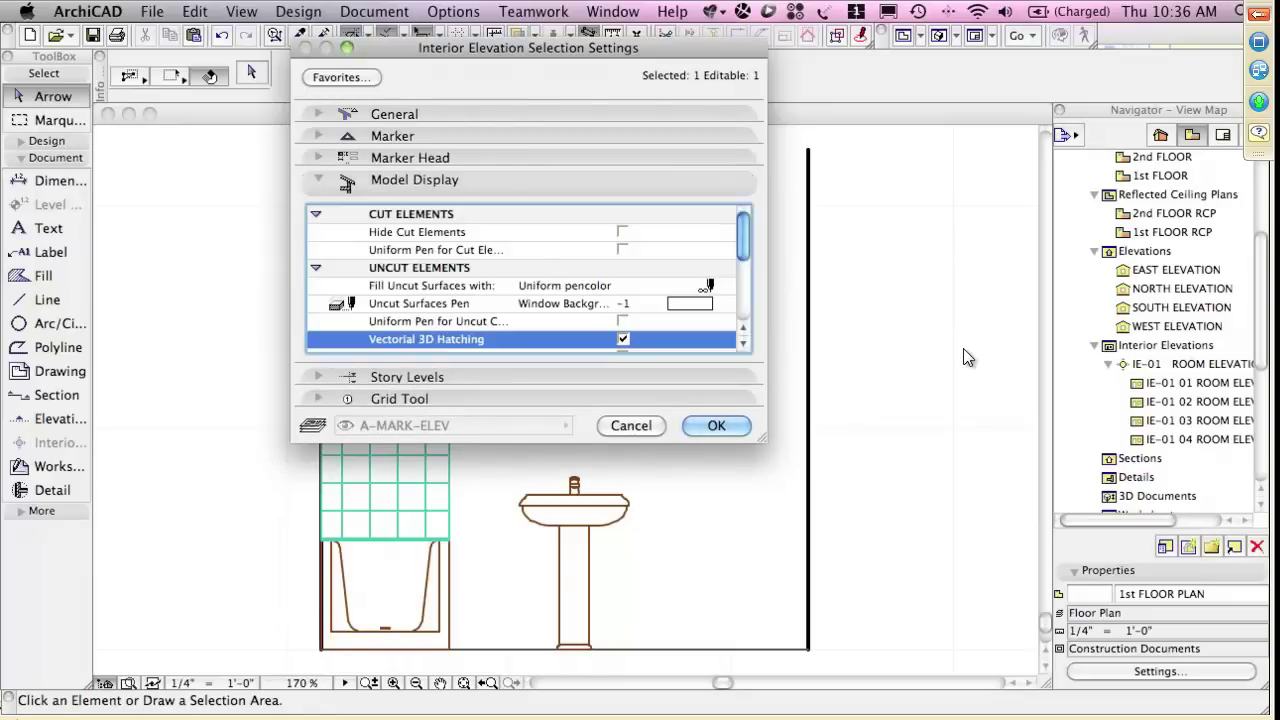
{"action": "key", "text": "Return"}
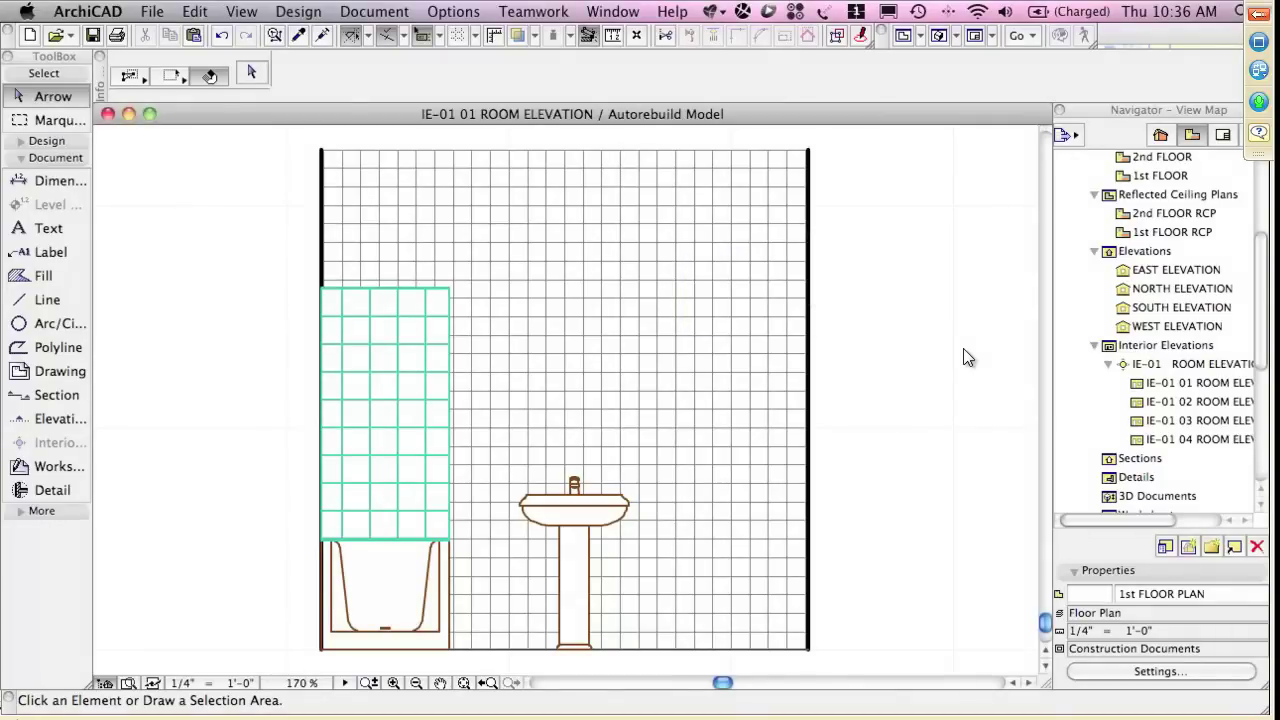
Delete the 2D grid fill above the bathtub from the room elevation
{"action": "left_click", "coordinate": [385, 414]}
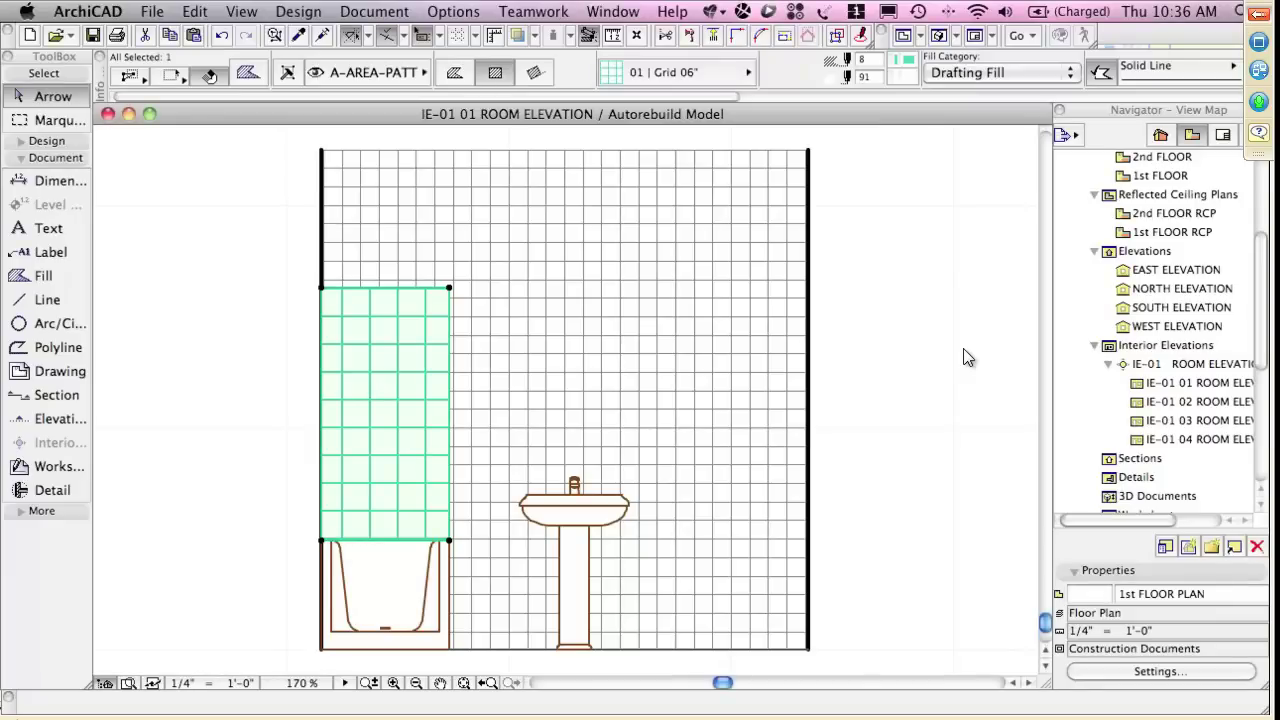
{"action": "key", "text": "Delete"}
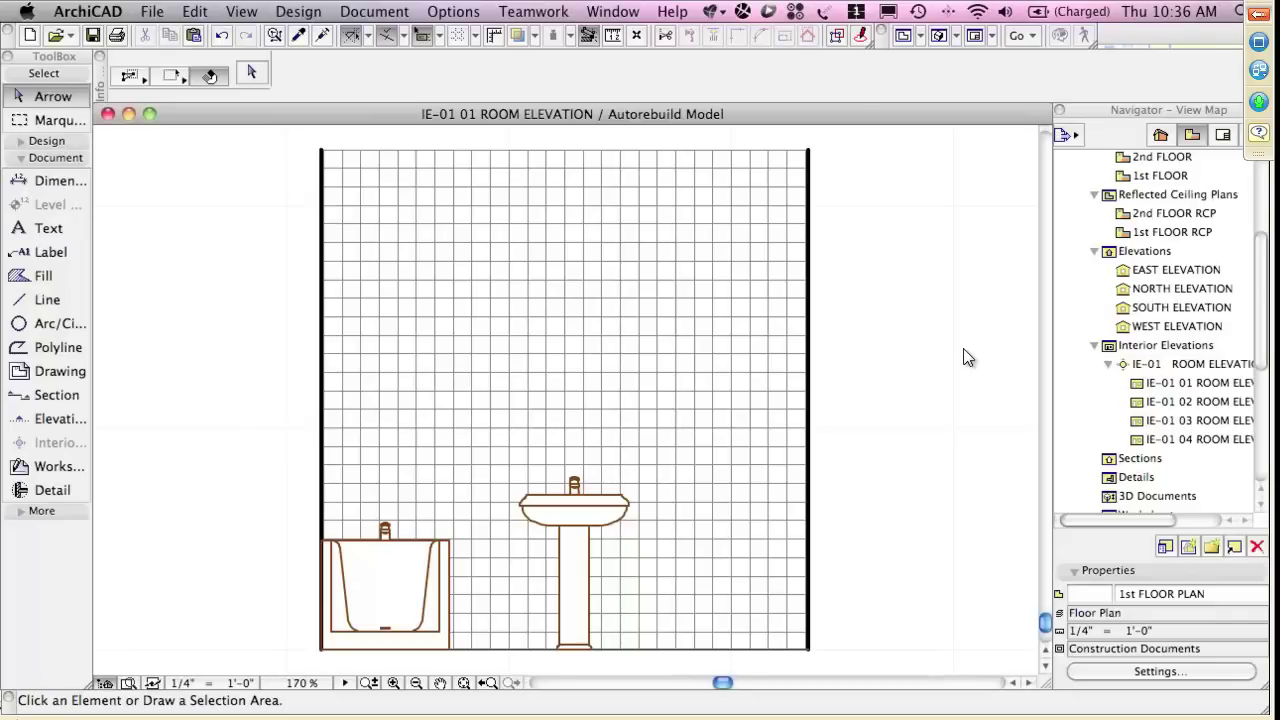
Examine the fully tiled bathroom wall in the 3D view, both up close and together with the adjoining room
{"action": "key", "text": "F3"}
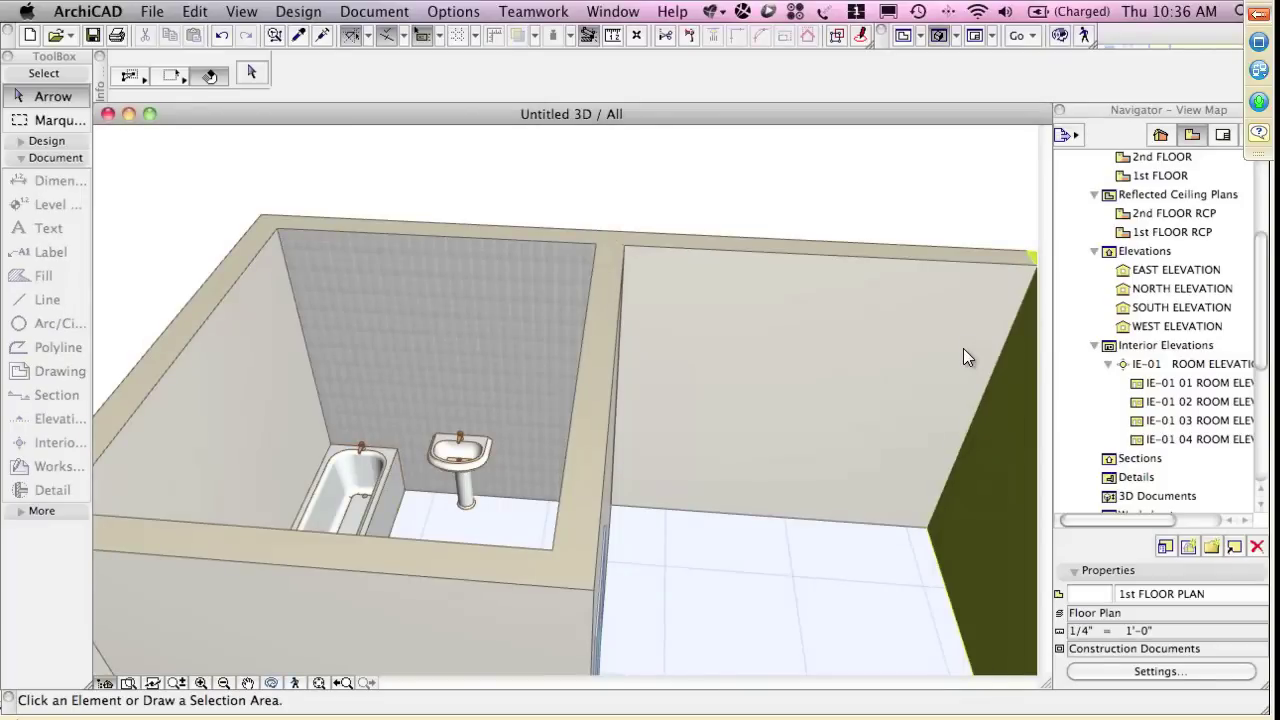
{"action": "scroll", "coordinate": [967, 357], "scroll_direction": "up", "scroll_amount": 10}
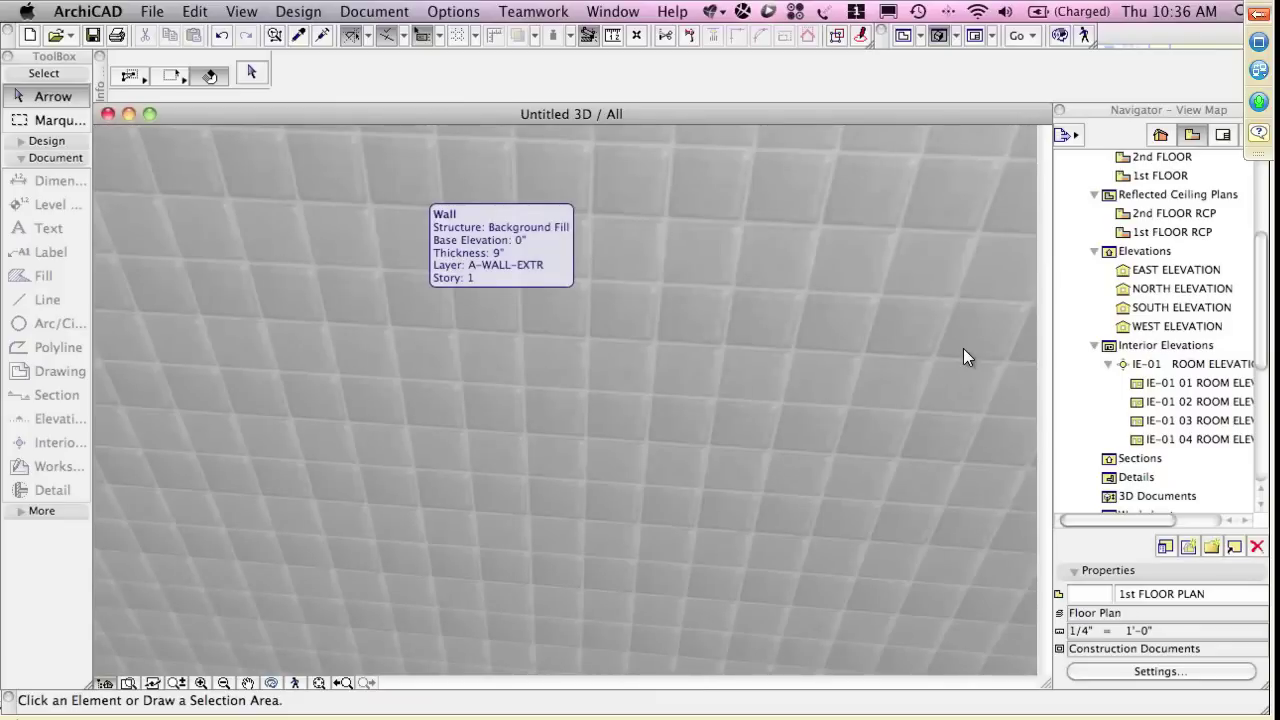
{"action": "scroll", "coordinate": [965, 357], "scroll_direction": "down", "scroll_amount": 10}
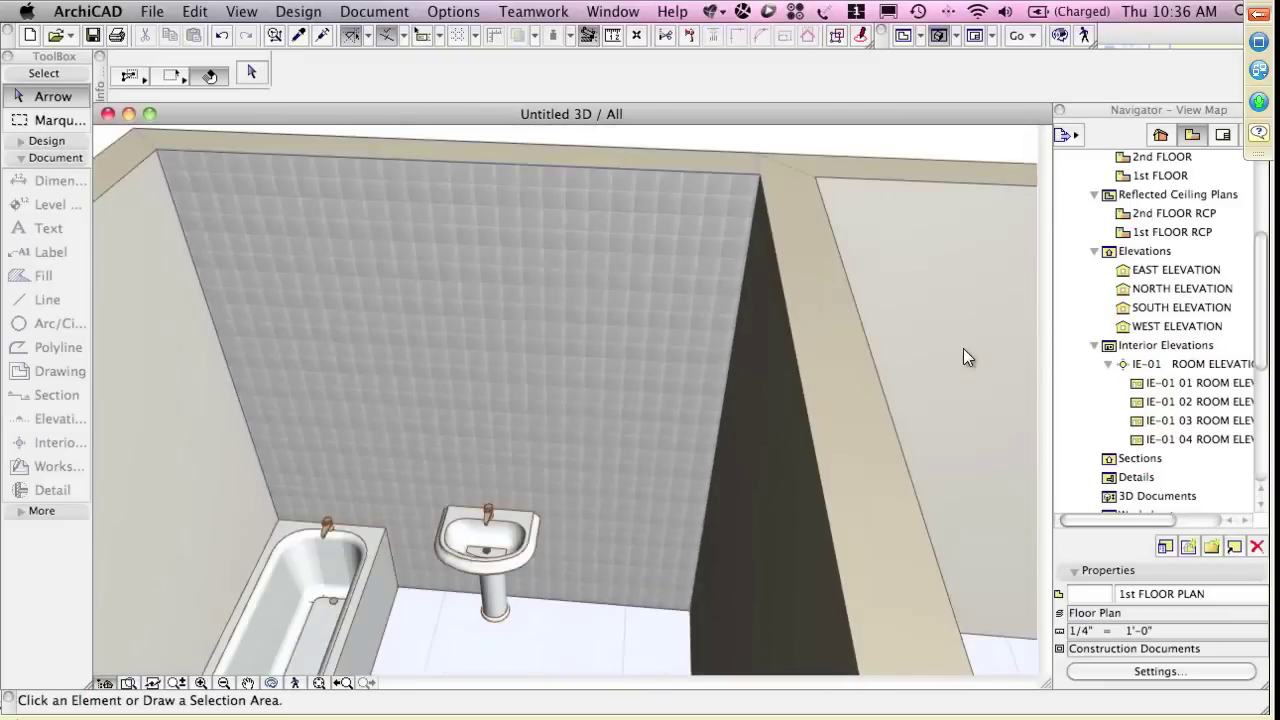
{"action": "scroll", "coordinate": [965, 357], "scroll_direction": "down", "scroll_amount": 5}
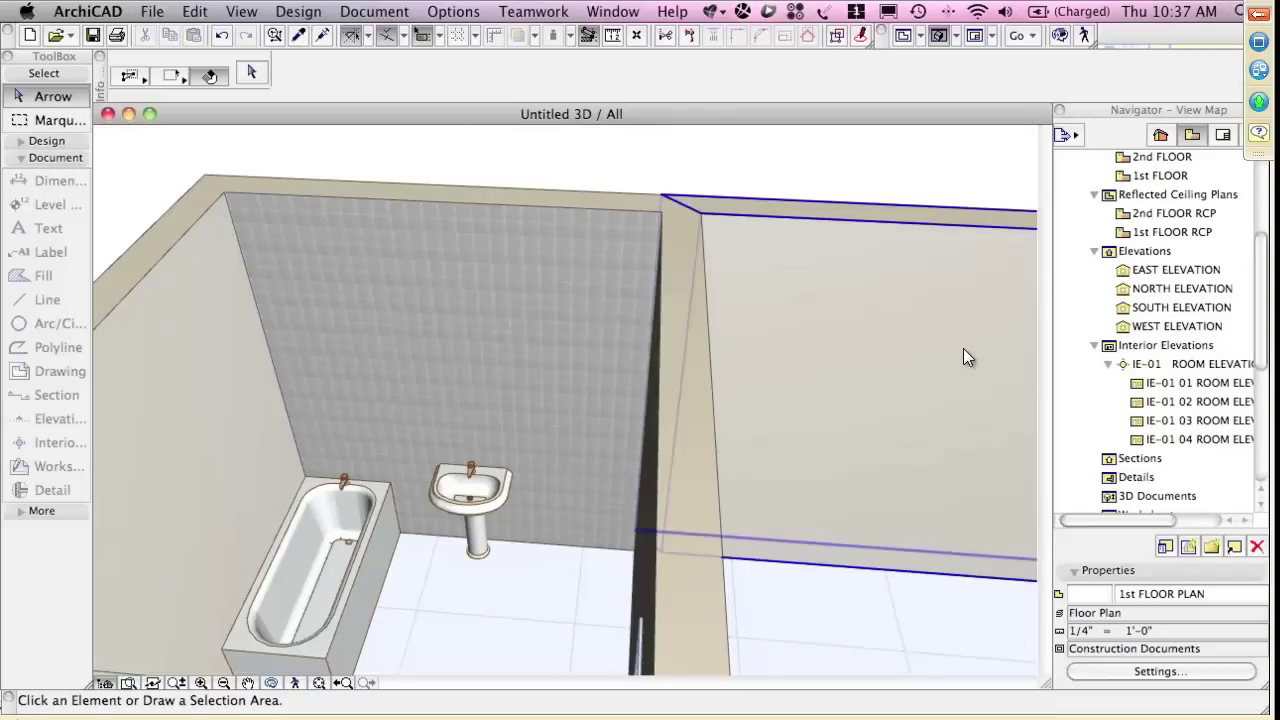
Try the adjoining room's plain wall settings on the tiled bathroom wall, undo that change and deselect the wall
{"action": "left_click", "coordinate": [965, 351], "text": "alt"}
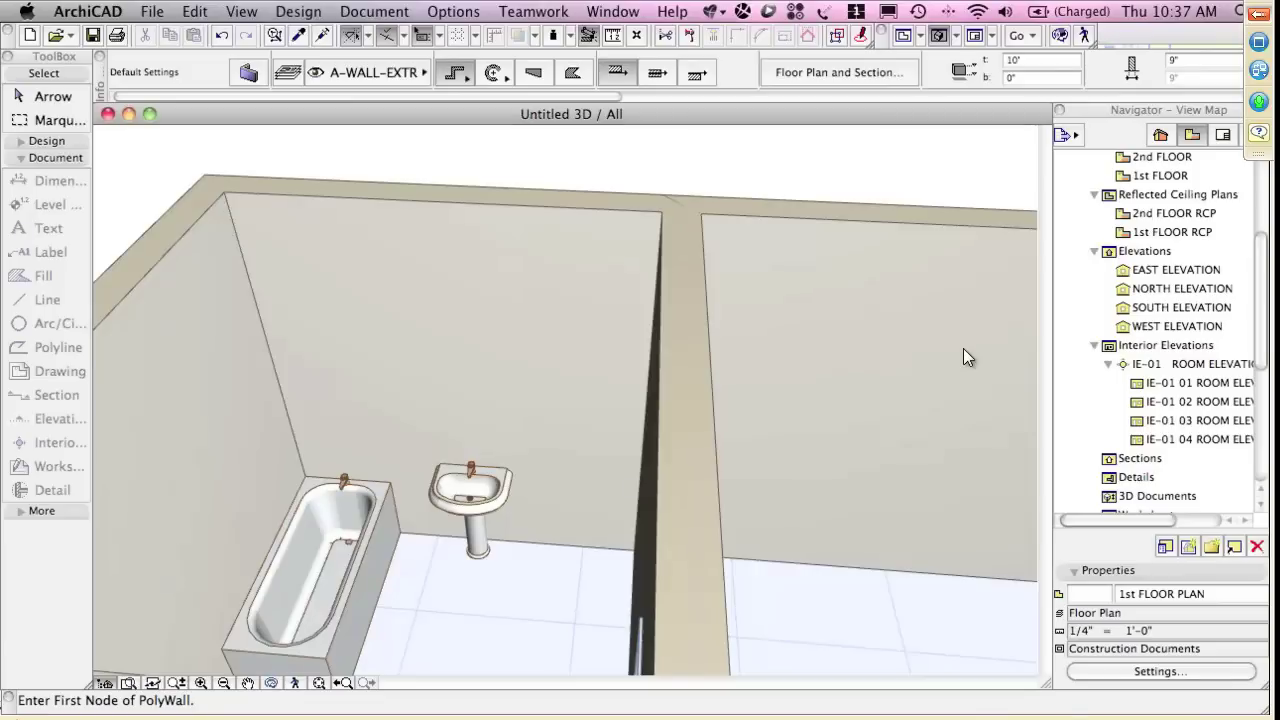
{"action": "key", "text": "super+z"}
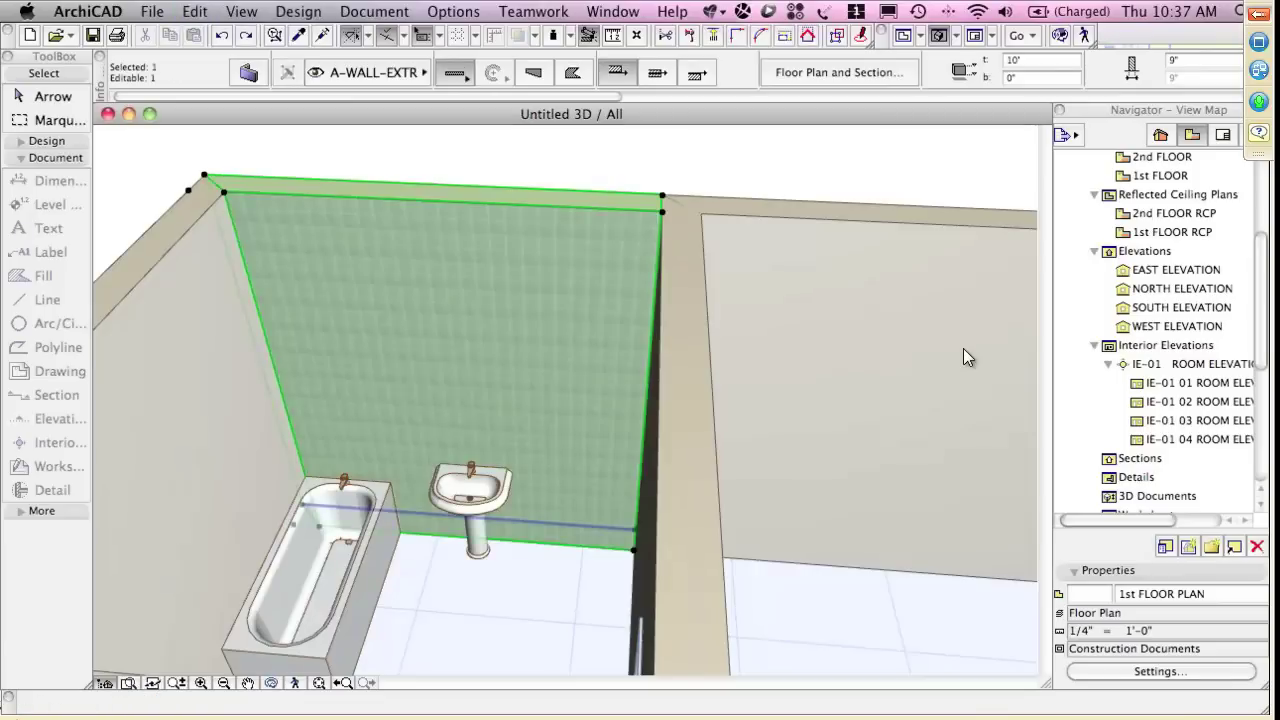
{"action": "key", "text": "Escape"}
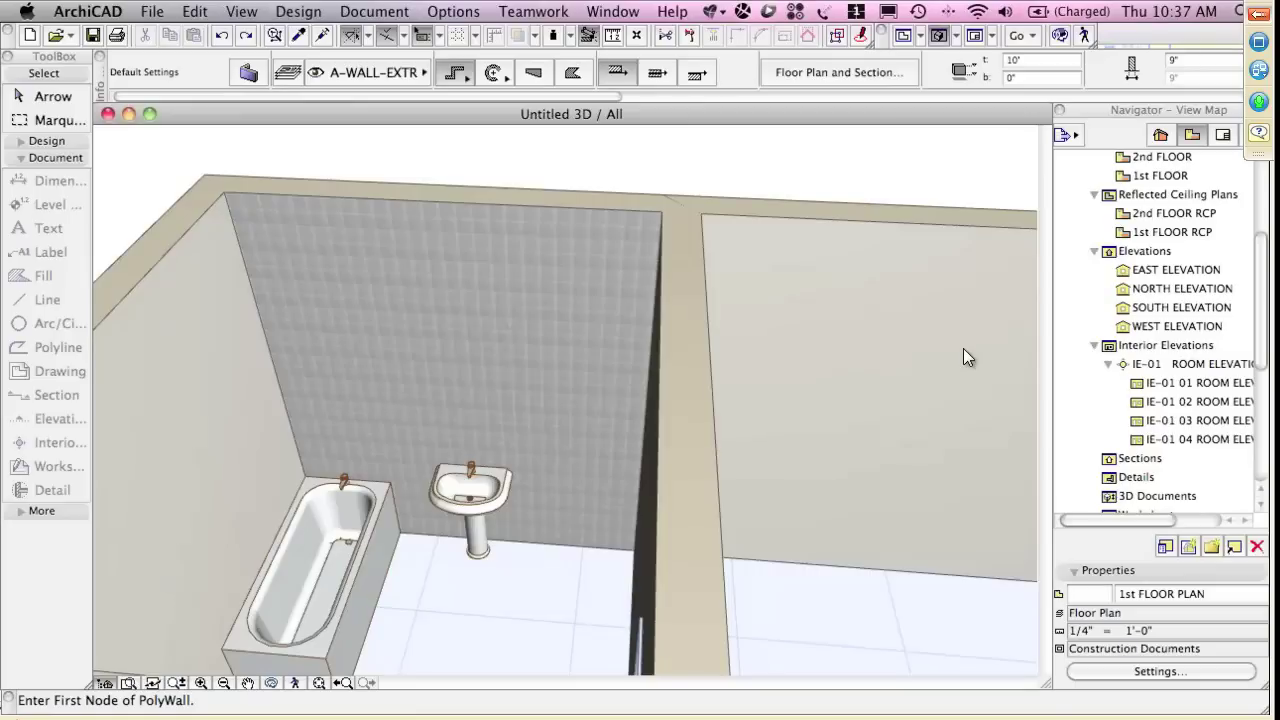
Switch the Wall tool to the single straight wall geometry method
{"action": "left_click", "coordinate": [456, 73]}
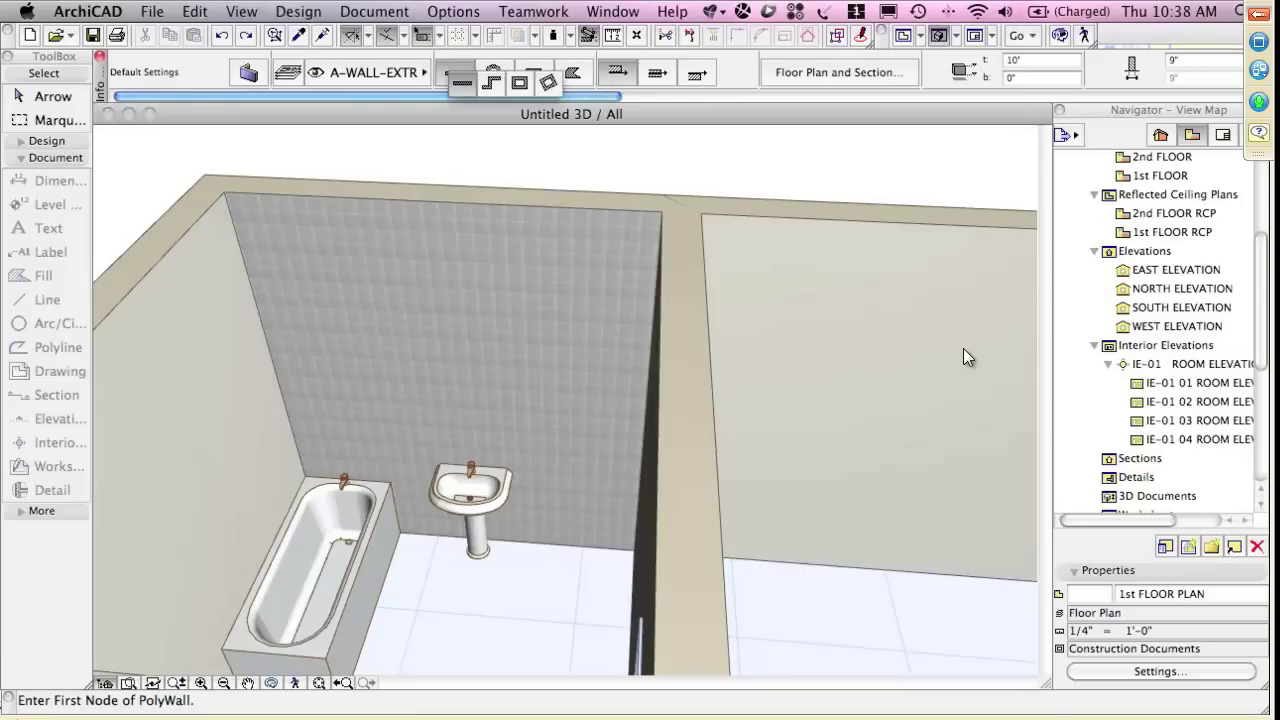
{"action": "left_click", "coordinate": [462, 83]}
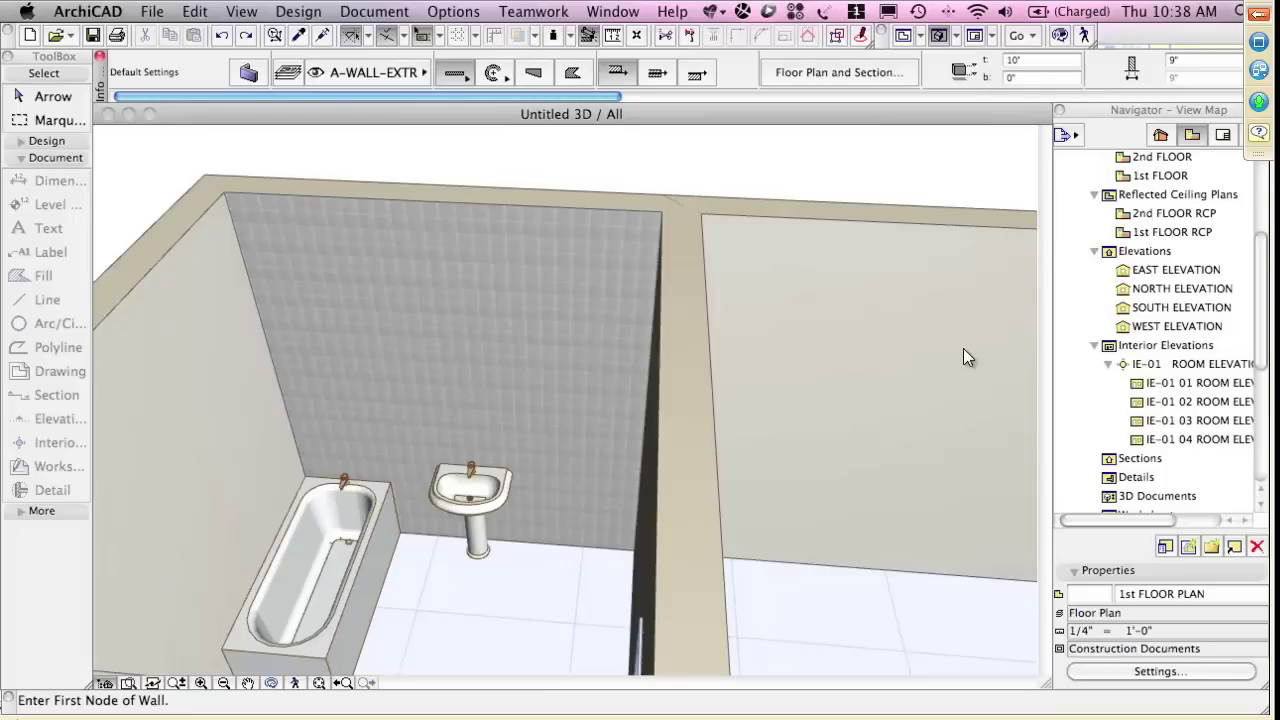
Draw two short trial walls in opposite directions on the bathroom floor and undo both
{"action": "left_click", "coordinate": [438, 612]}
{"action": "left_click", "coordinate": [566, 623]}
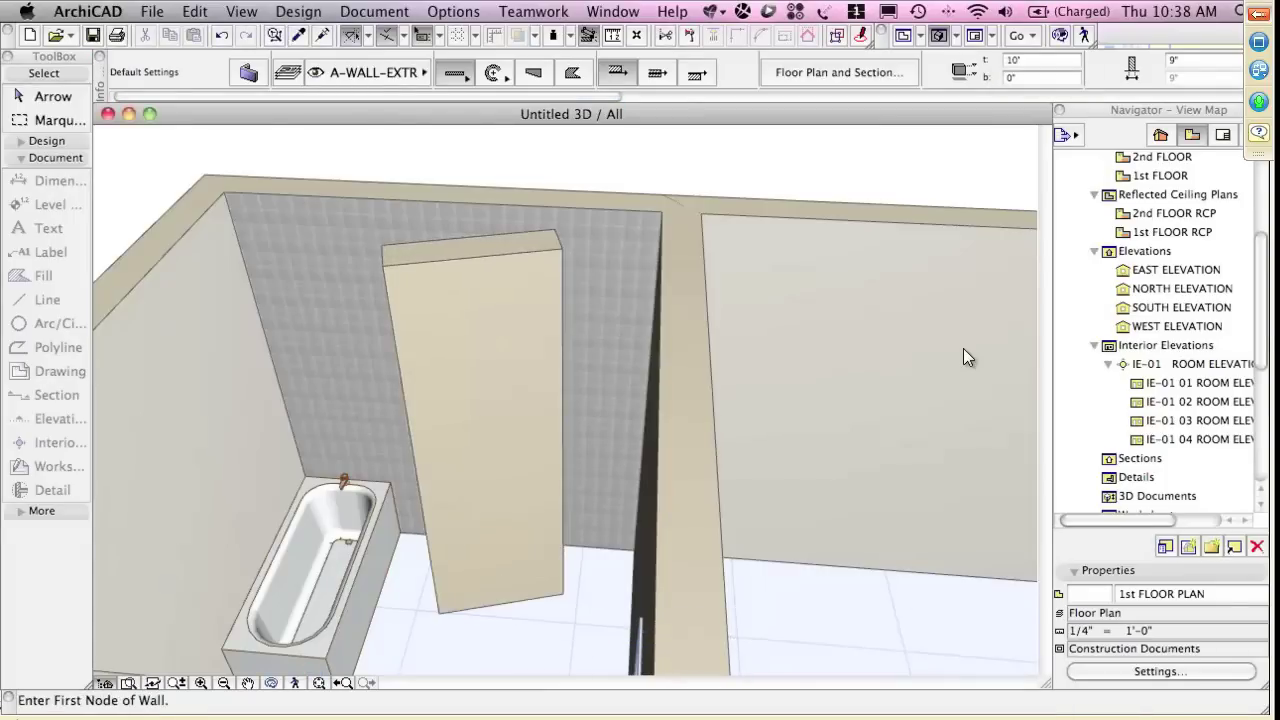
{"action": "left_click", "coordinate": [576, 645]}
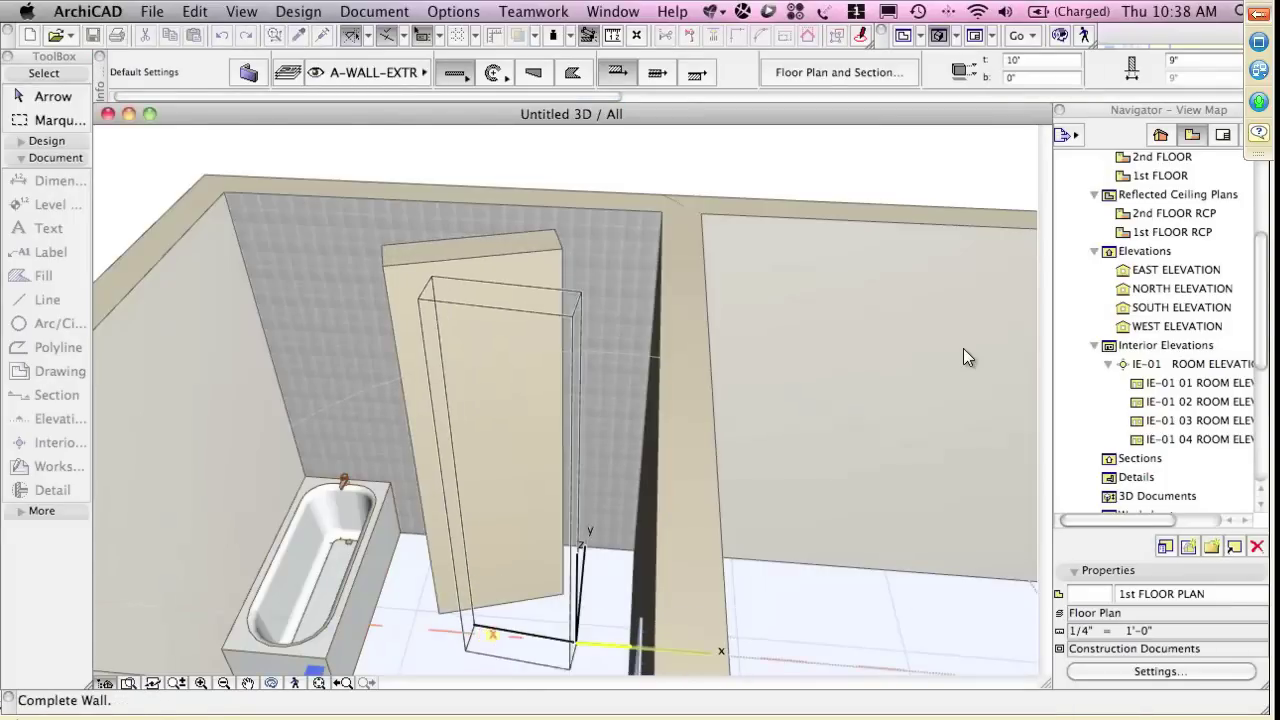
{"action": "left_click", "coordinate": [475, 628]}
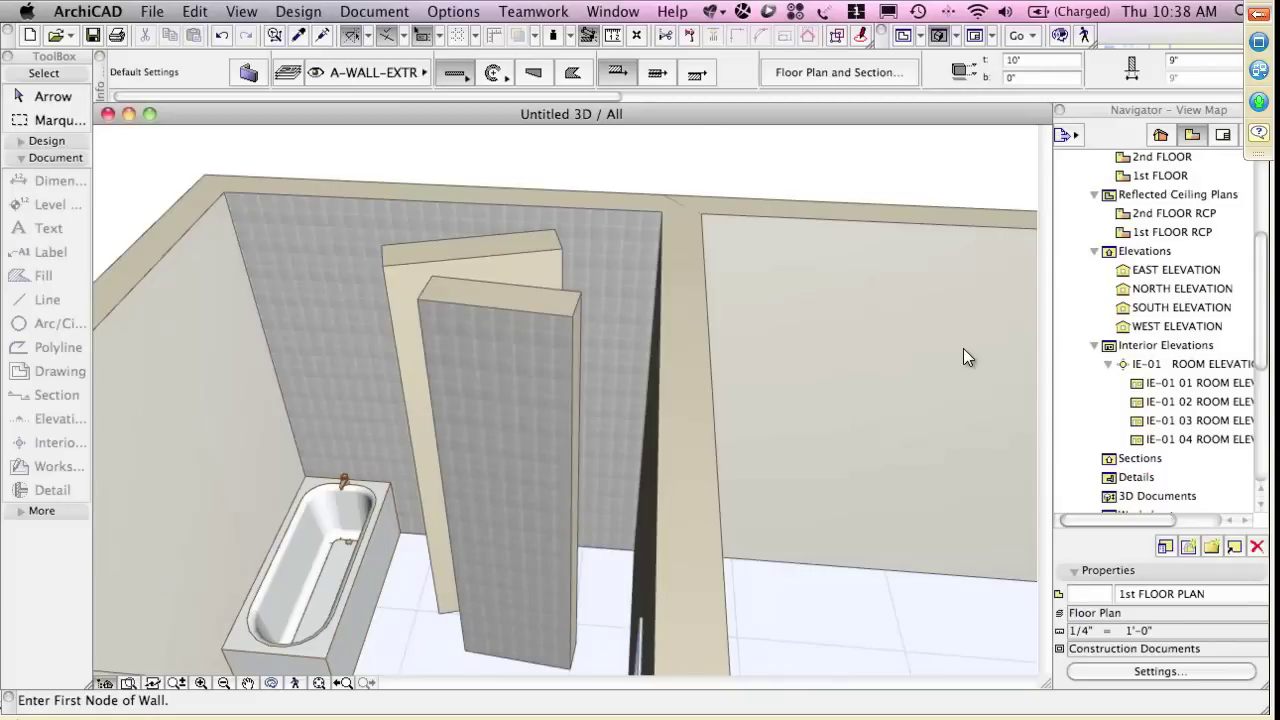
{"action": "key", "text": "super+z"}
{"action": "key", "text": "super+z"}
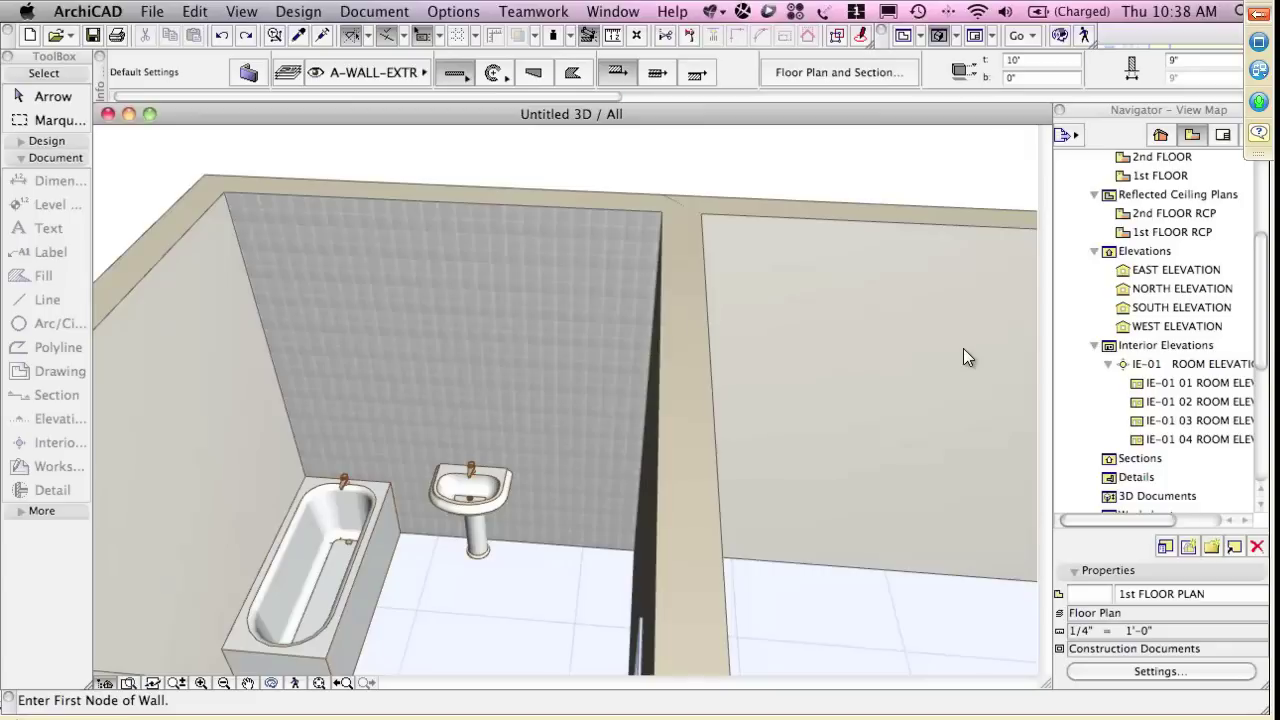
Set the default wall's height to 7', its base elevation to 2' and its thickness to 1"
{"action": "key", "text": "Tab"}
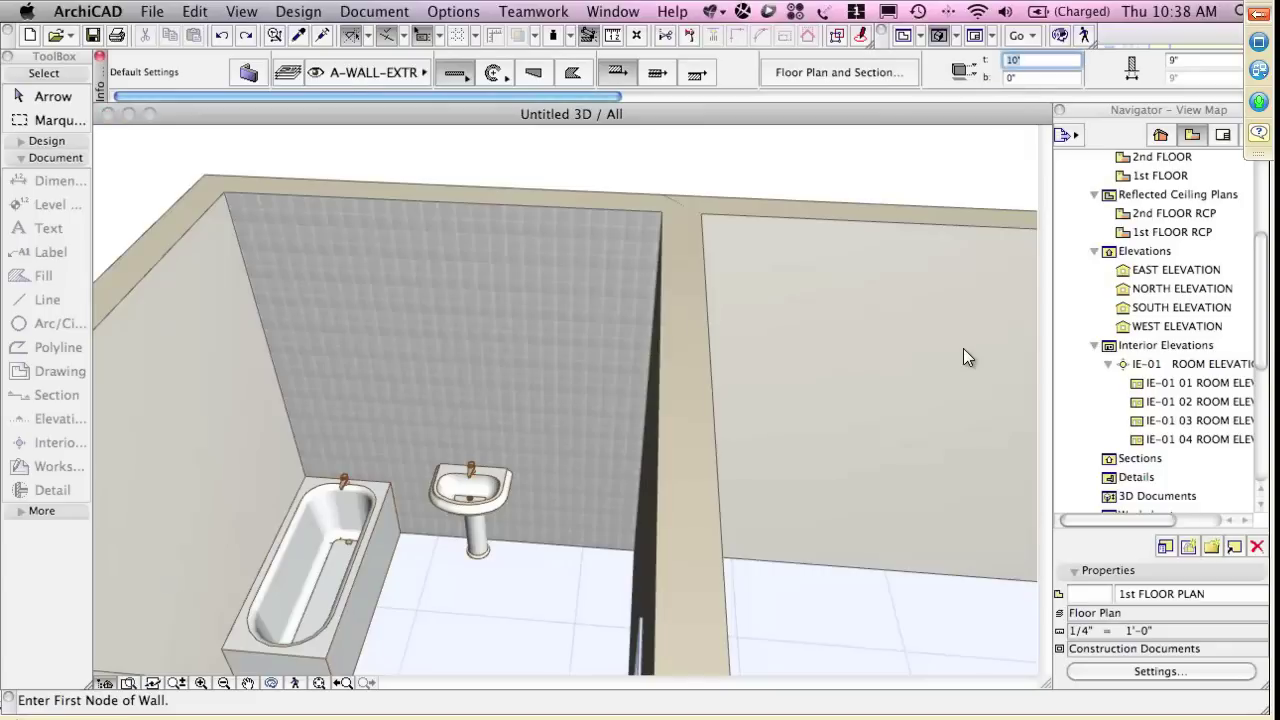
{"action": "type", "text": "2"}
{"action": "type", "text": "7"}
{"action": "key", "text": "Tab"}
{"action": "type", "text": "2"}
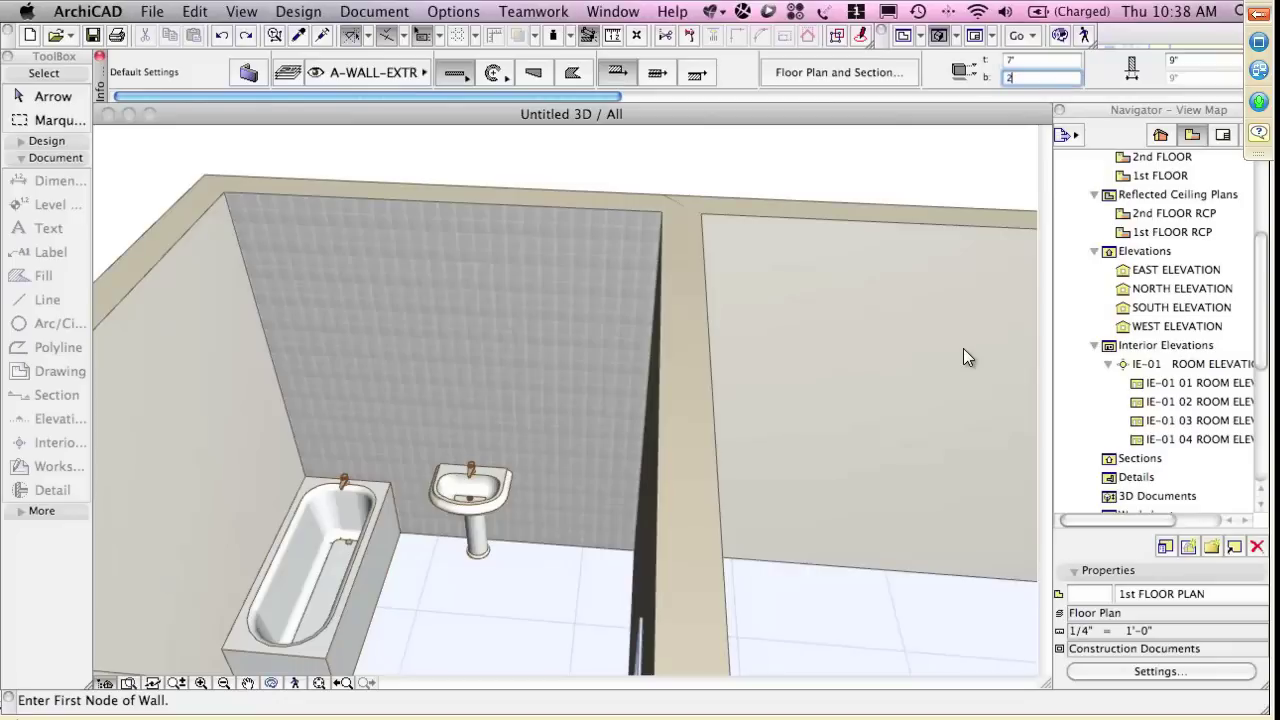
{"action": "key", "text": "Tab"}
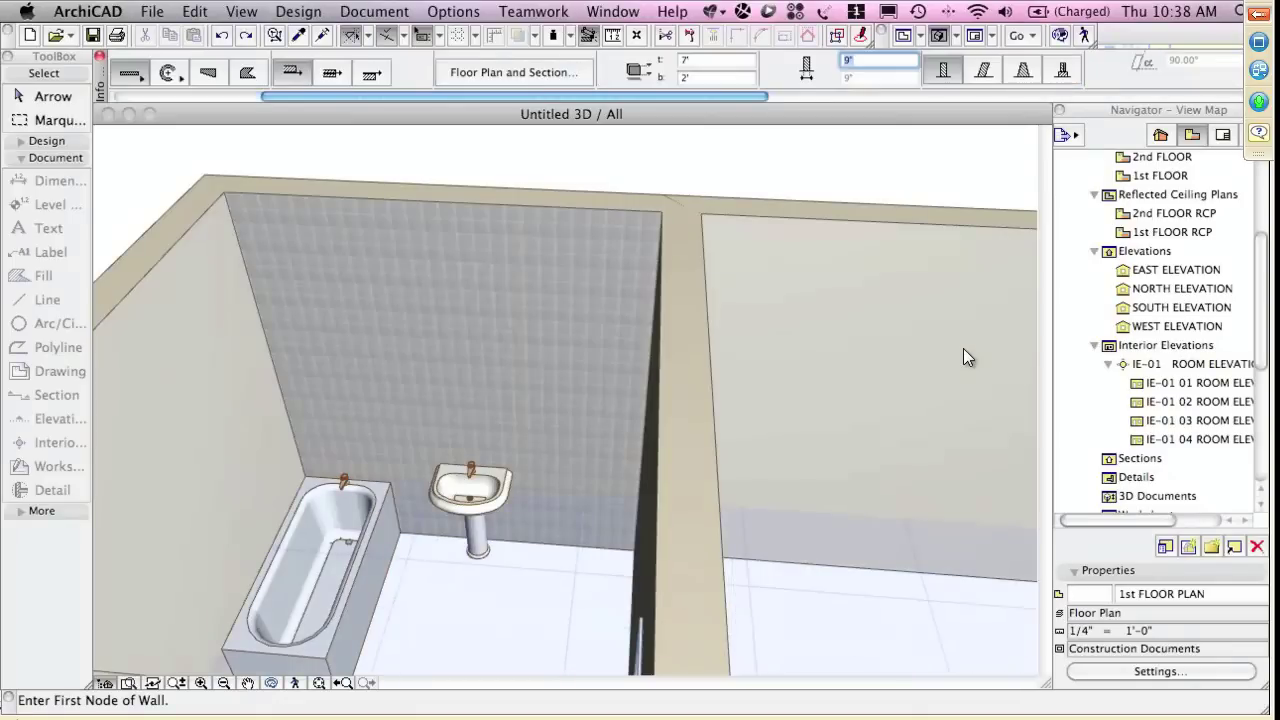
{"action": "type", "text": "1\""}
Place the thin tiled wall panel along the bathtub's long side against the wall, from one tub corner to the other
{"action": "left_click", "coordinate": [305, 476]}
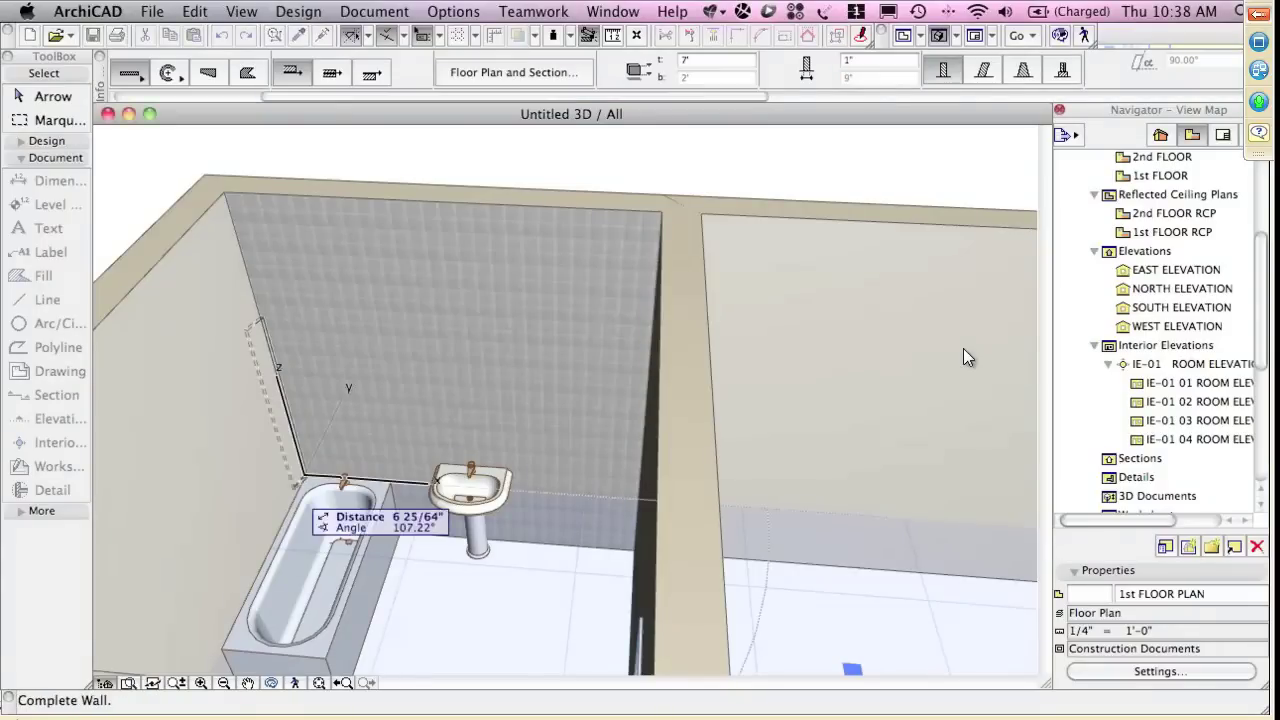
{"action": "left_click", "coordinate": [222, 648]}
{"action": "key", "text": "Return"}
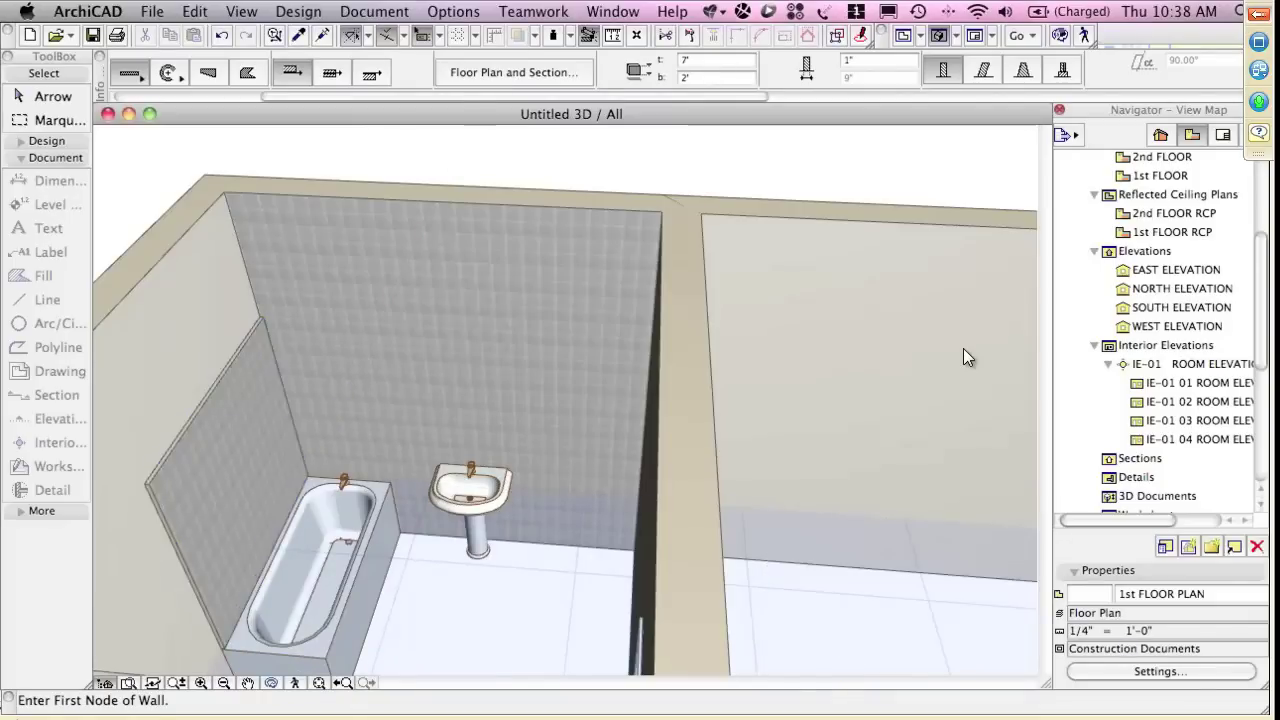
Transfer the adjoining room's plain wall settings to the fully tiled bathroom wall behind the washbasin
{"action": "middle_click_drag", "start_coordinate": [267, 552], "coordinate": [130, 480], "text": "shift"}
{"action": "middle_click_drag", "start_coordinate": [967, 357], "coordinate": [967, 405], "text": "shift"}
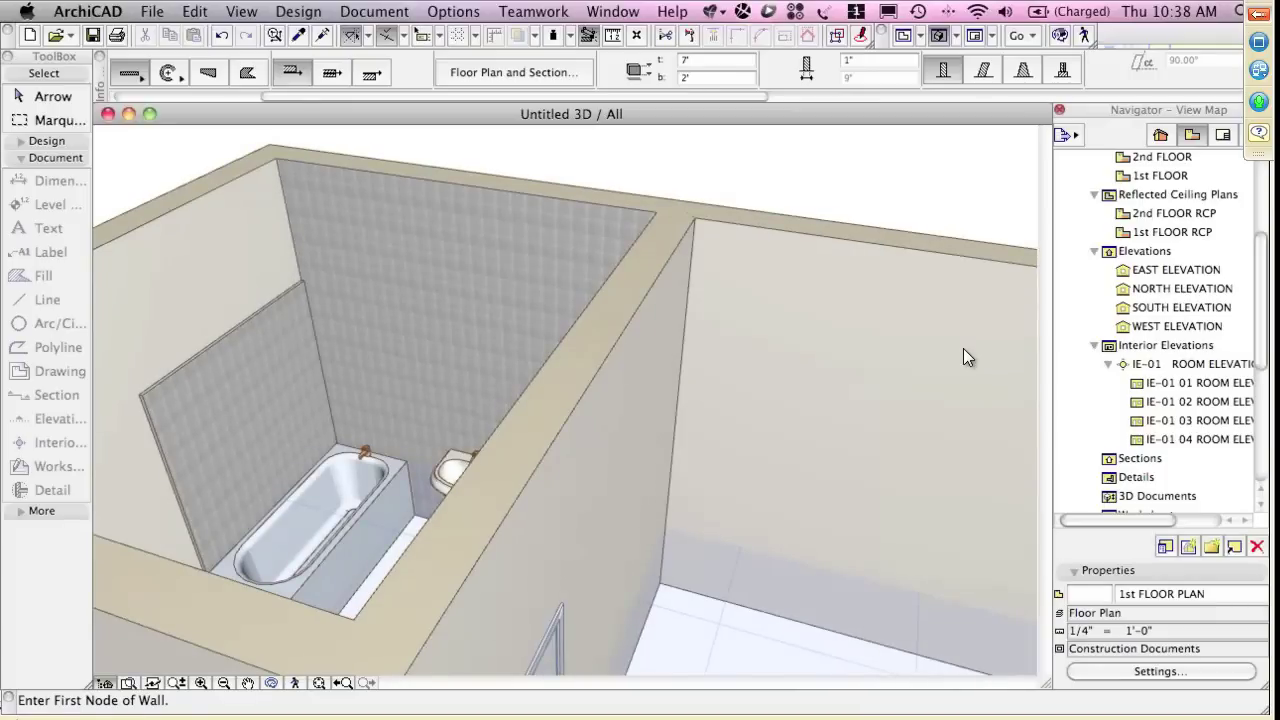
{"action": "left_click", "coordinate": [967, 357], "text": "alt"}
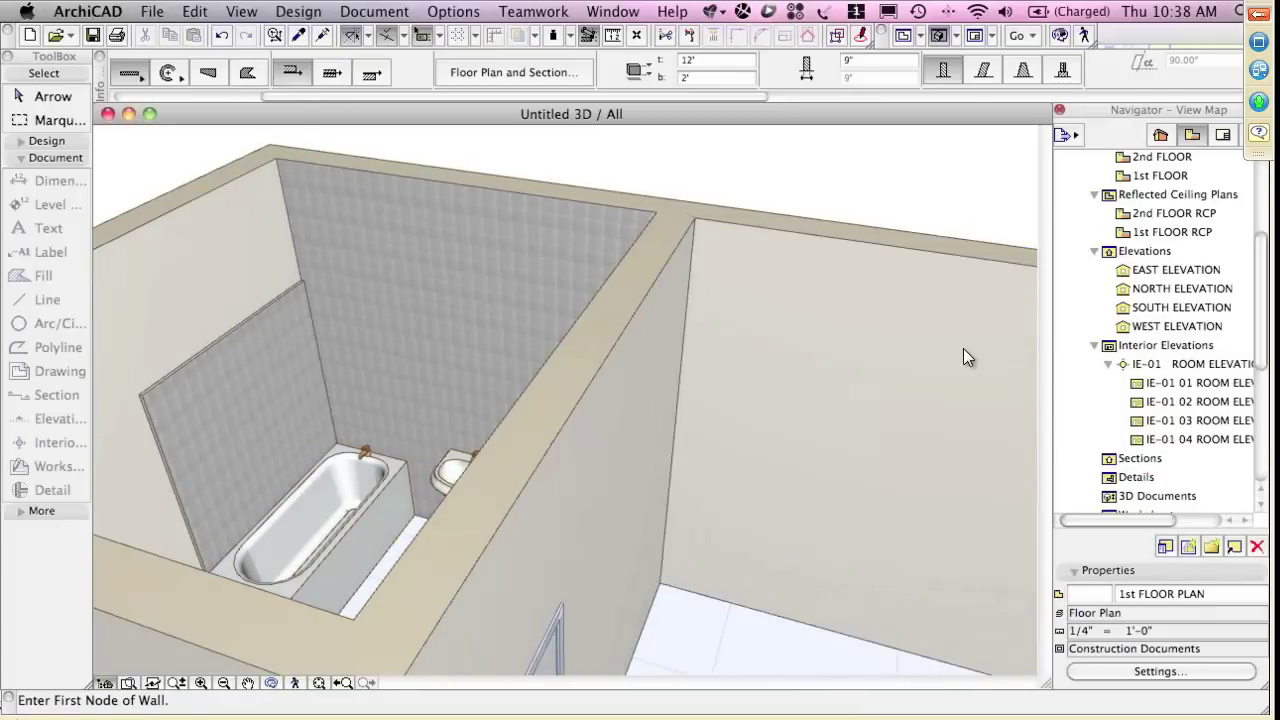
{"action": "left_click", "coordinate": [548, 232], "text": "alt+super"}
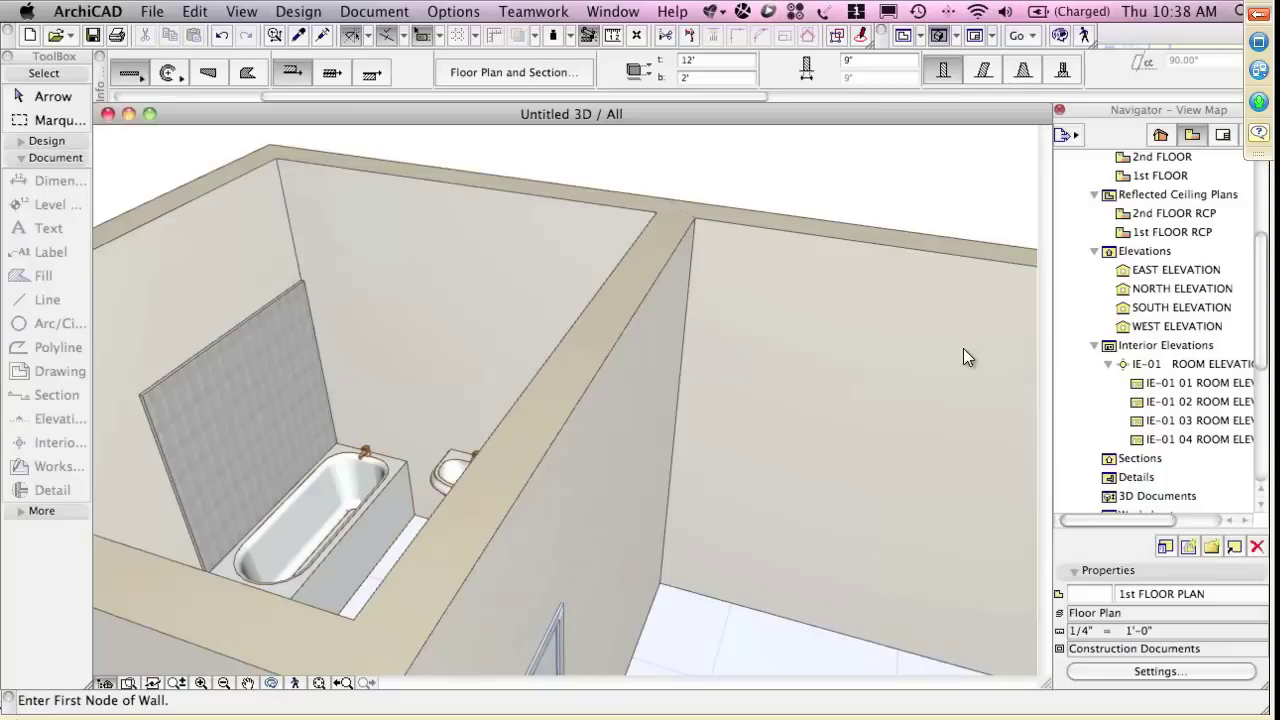
Pick up the tile panel's settings and place a matching panel across the faucet end of the bathtub to the room corner
{"action": "left_click", "coordinate": [250, 410], "text": "alt"}
{"action": "left_click", "coordinate": [406, 461]}
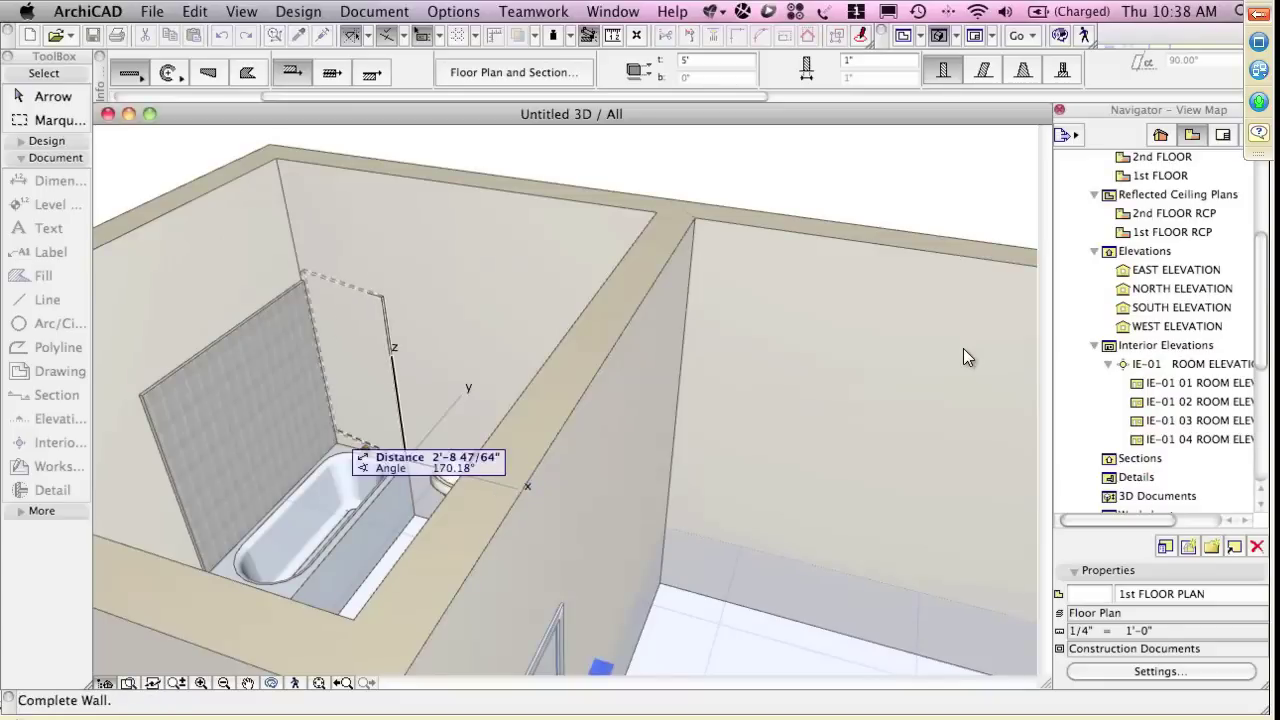
{"action": "left_click", "coordinate": [335, 443]}
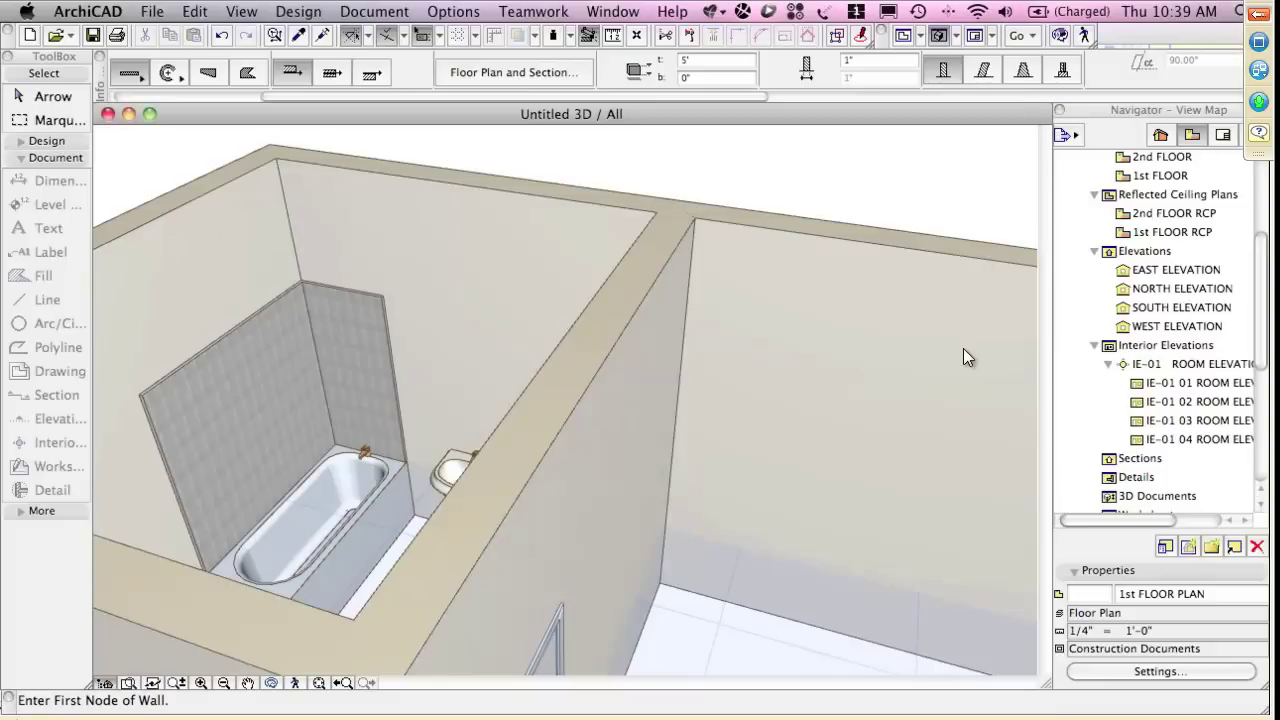
In interior elevation IE-01 01, turn off Exclude View Blocking Walls in the elevation's model display settings
{"action": "left_click", "coordinate": [612, 12]}
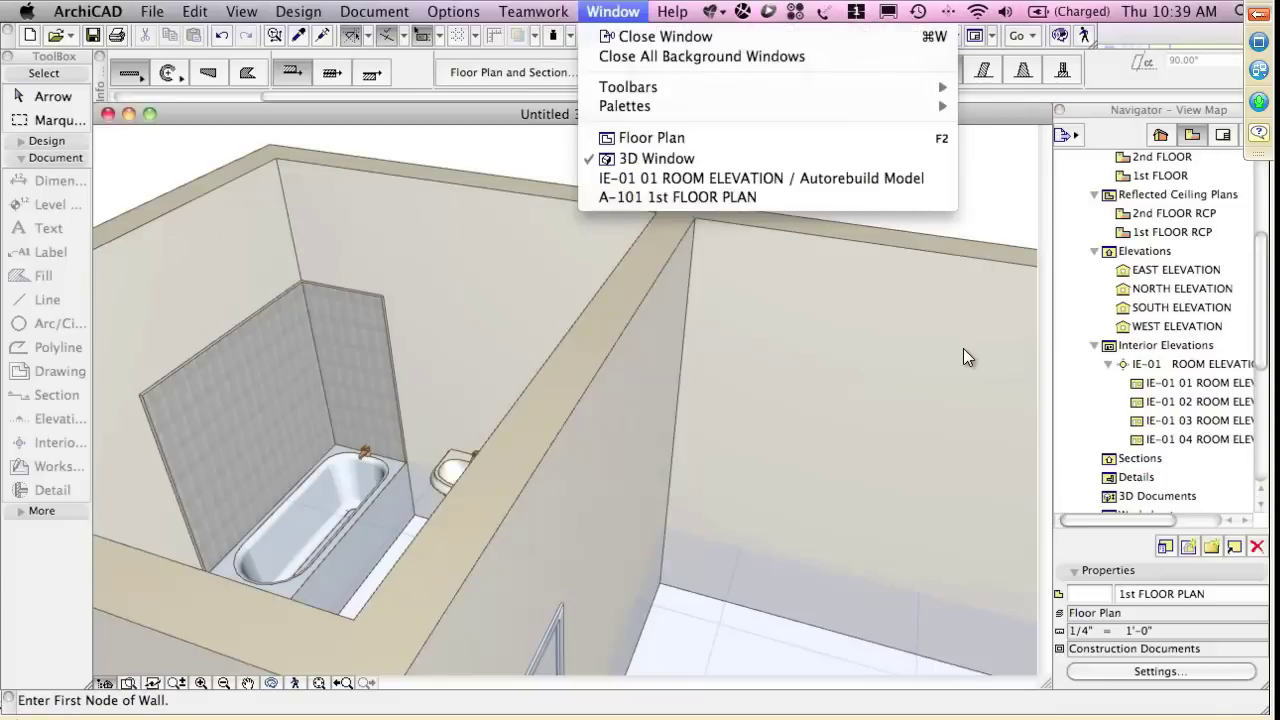
{"action": "key", "text": "Up"}
{"action": "key", "text": "Up"}
{"action": "key", "text": "Return"}
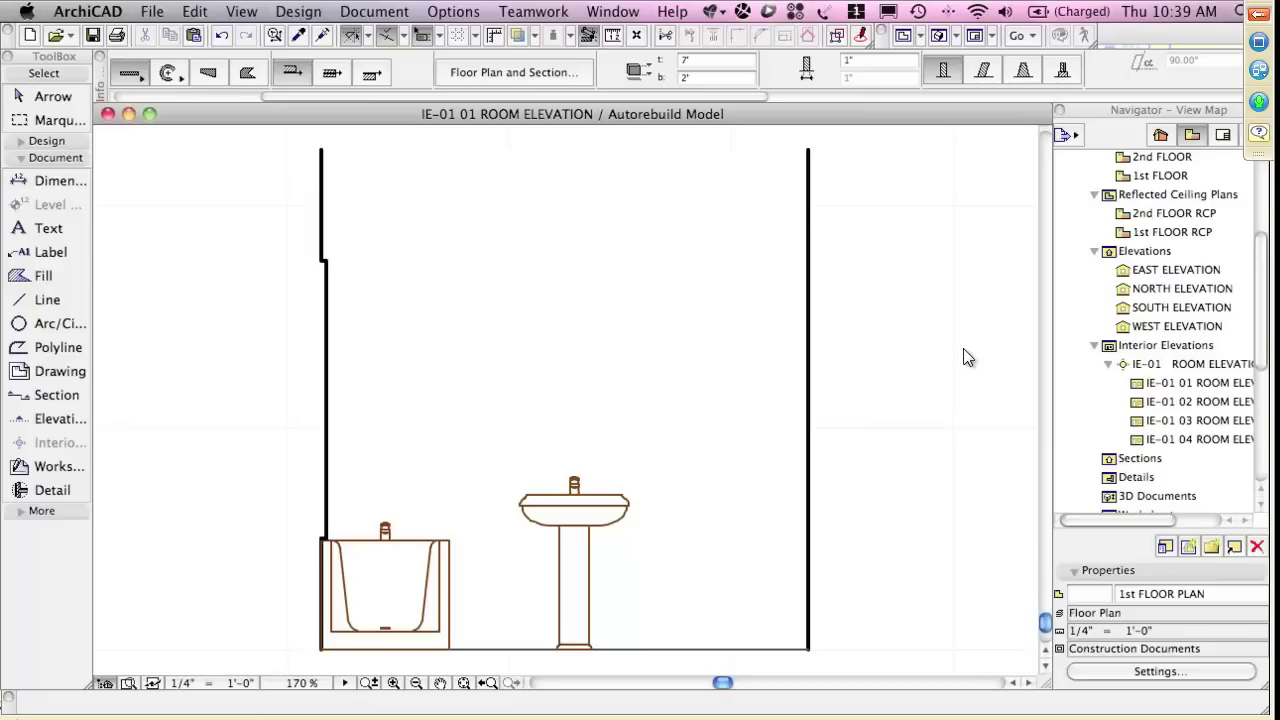
{"action": "right_click", "coordinate": [235, 250]}
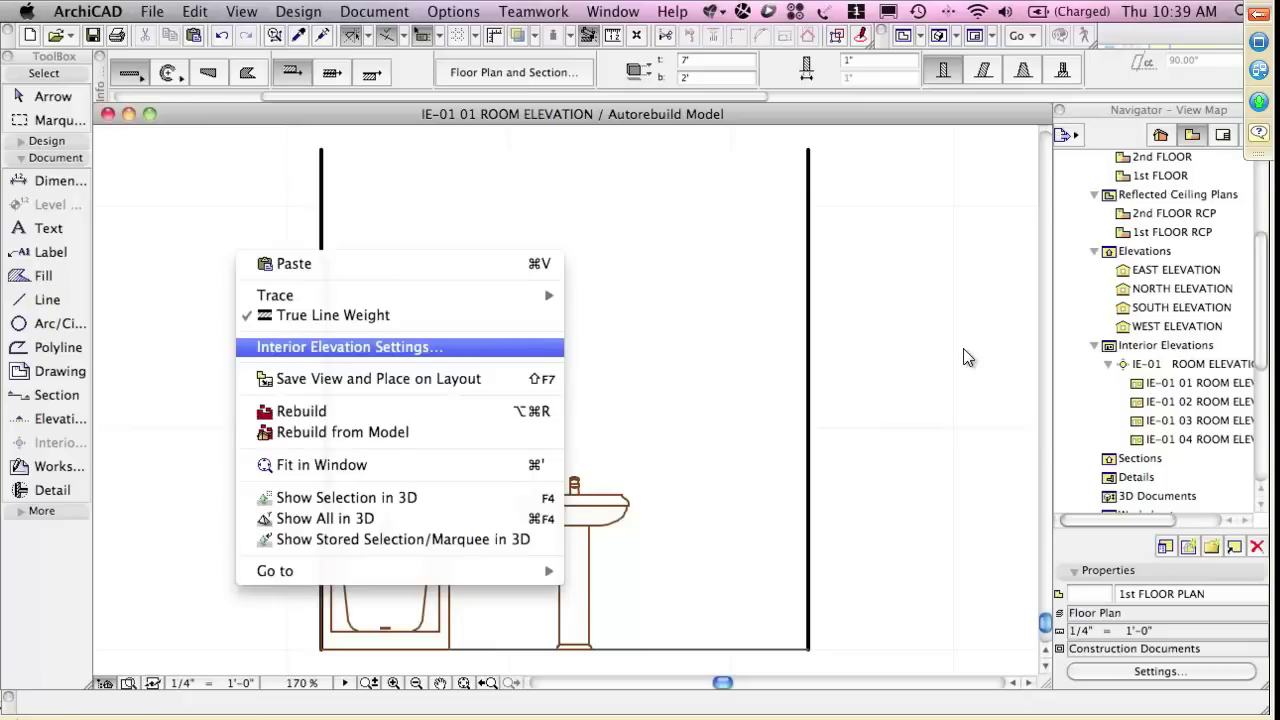
{"action": "key", "text": "Return"}
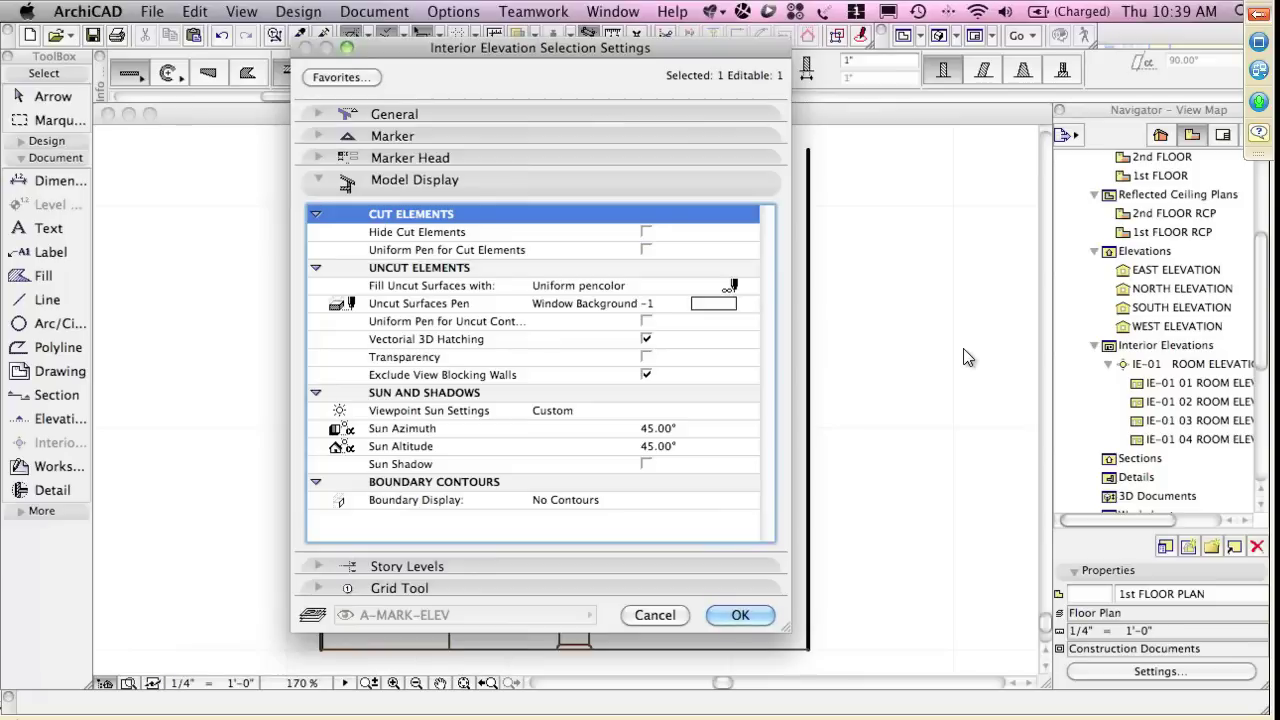
{"action": "left_click", "coordinate": [647, 375]}
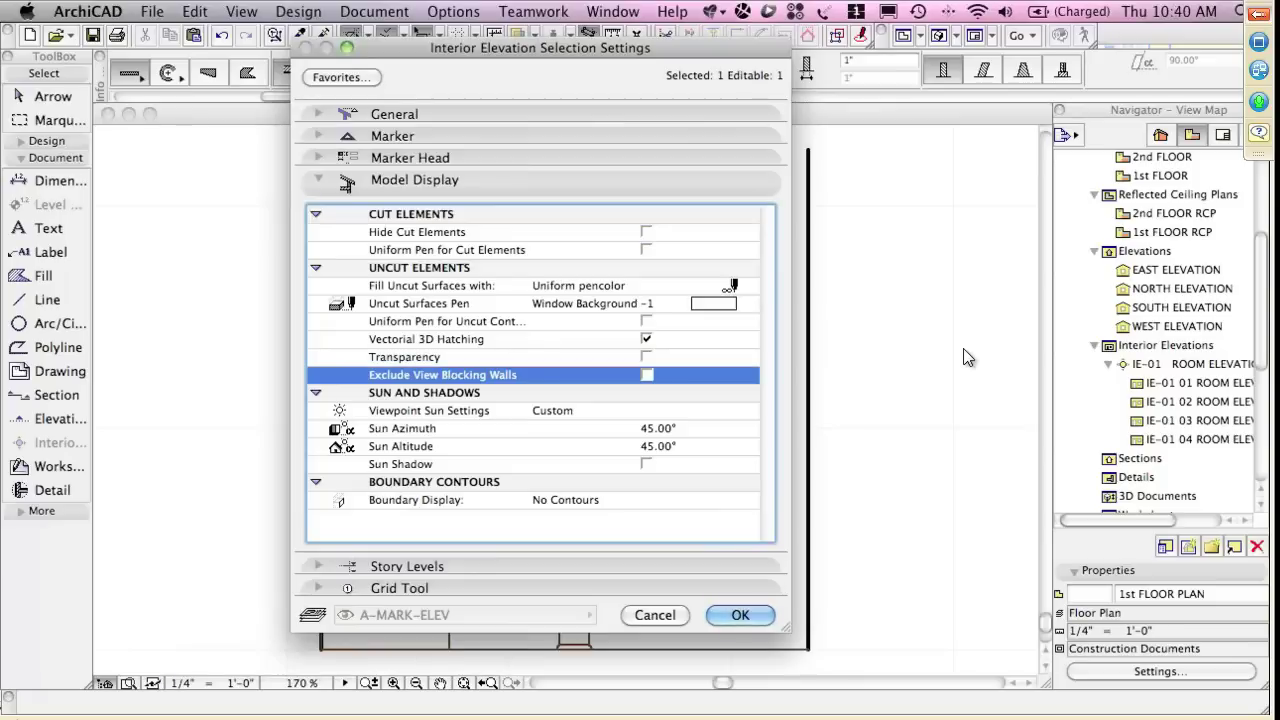
{"action": "key", "text": "Return"}
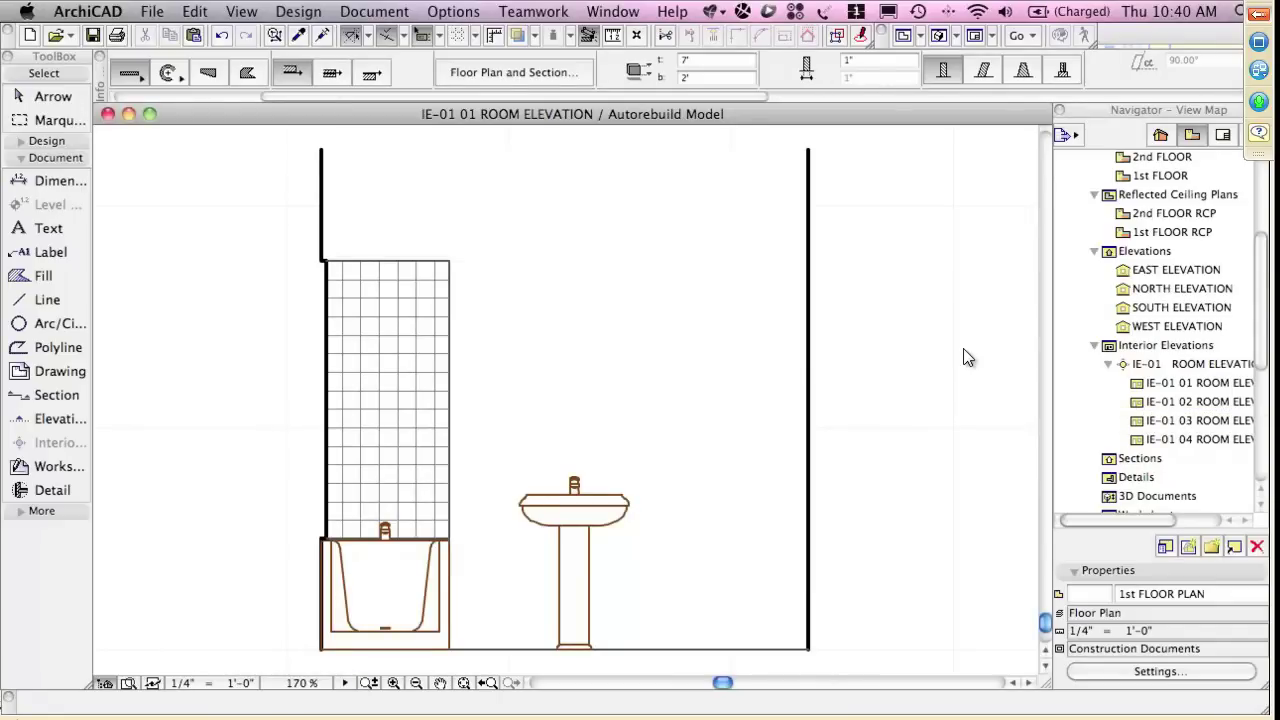
Check interior elevation IE-01 02, and turn off Exclude View Blocking Walls for interior elevation IE-01 04
{"action": "double_click", "coordinate": [1198, 402]}
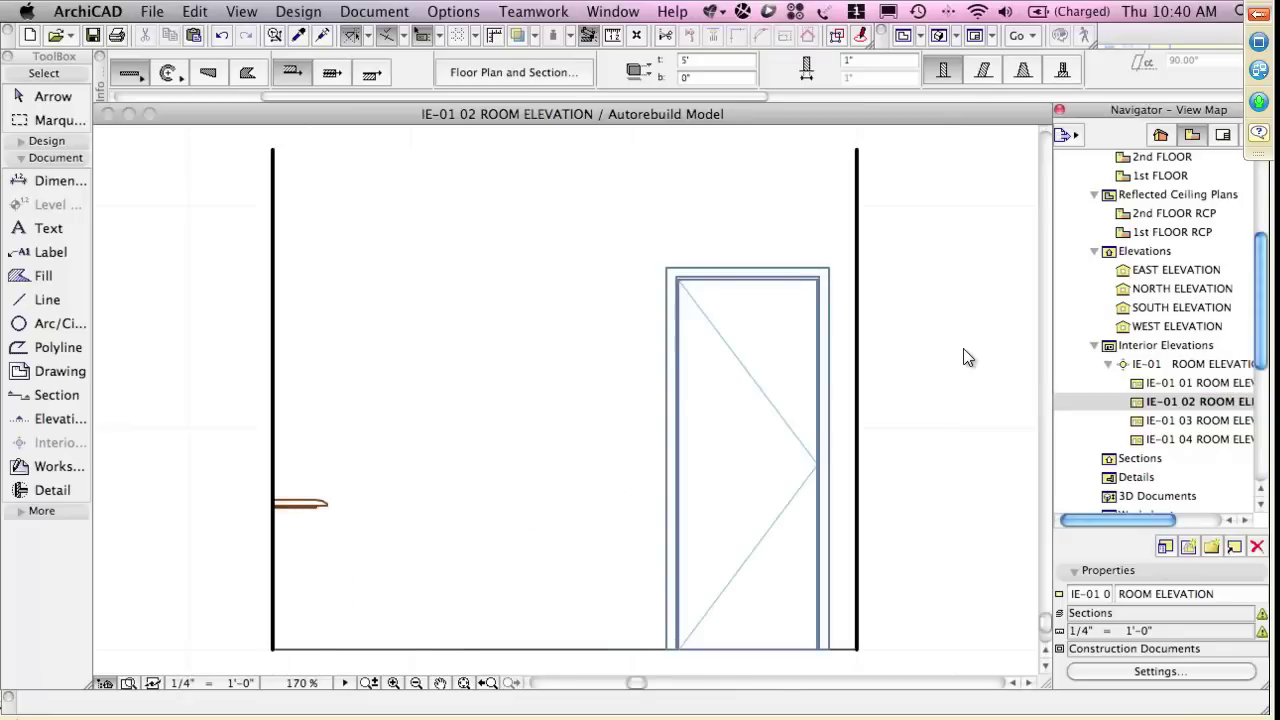
{"action": "double_click", "coordinate": [1198, 440]}
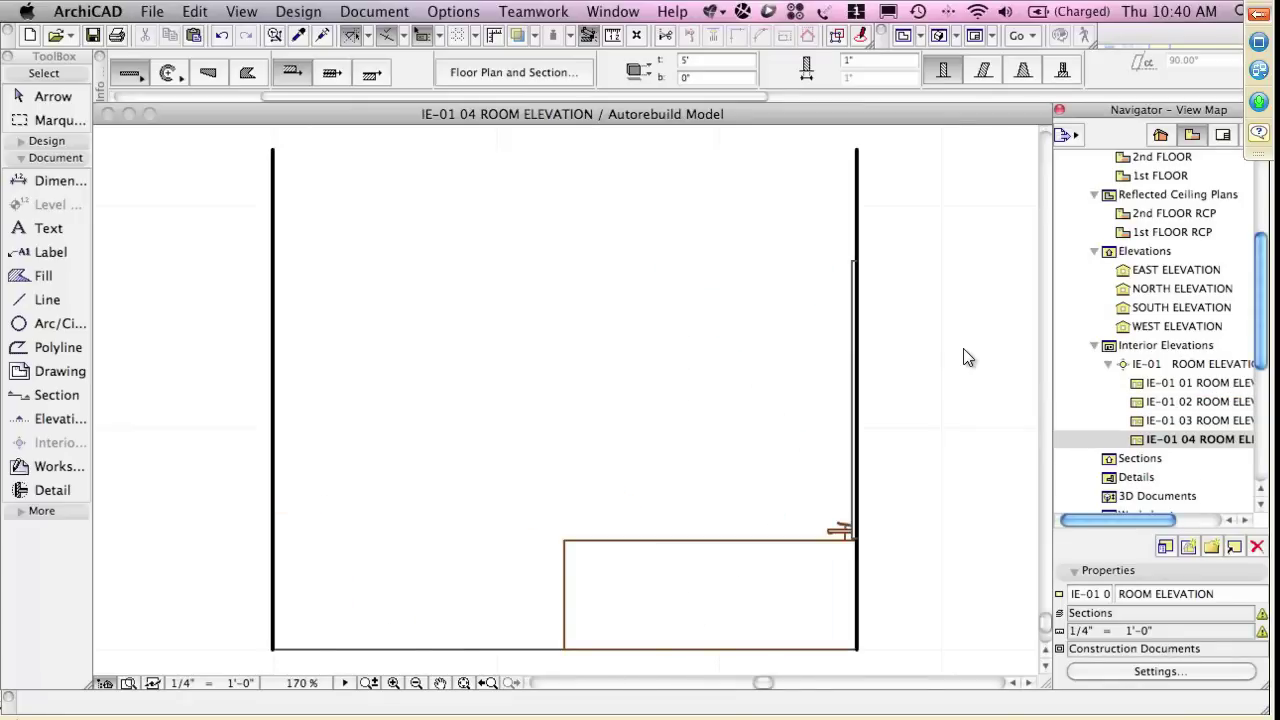
{"action": "right_click", "coordinate": [964, 357]}
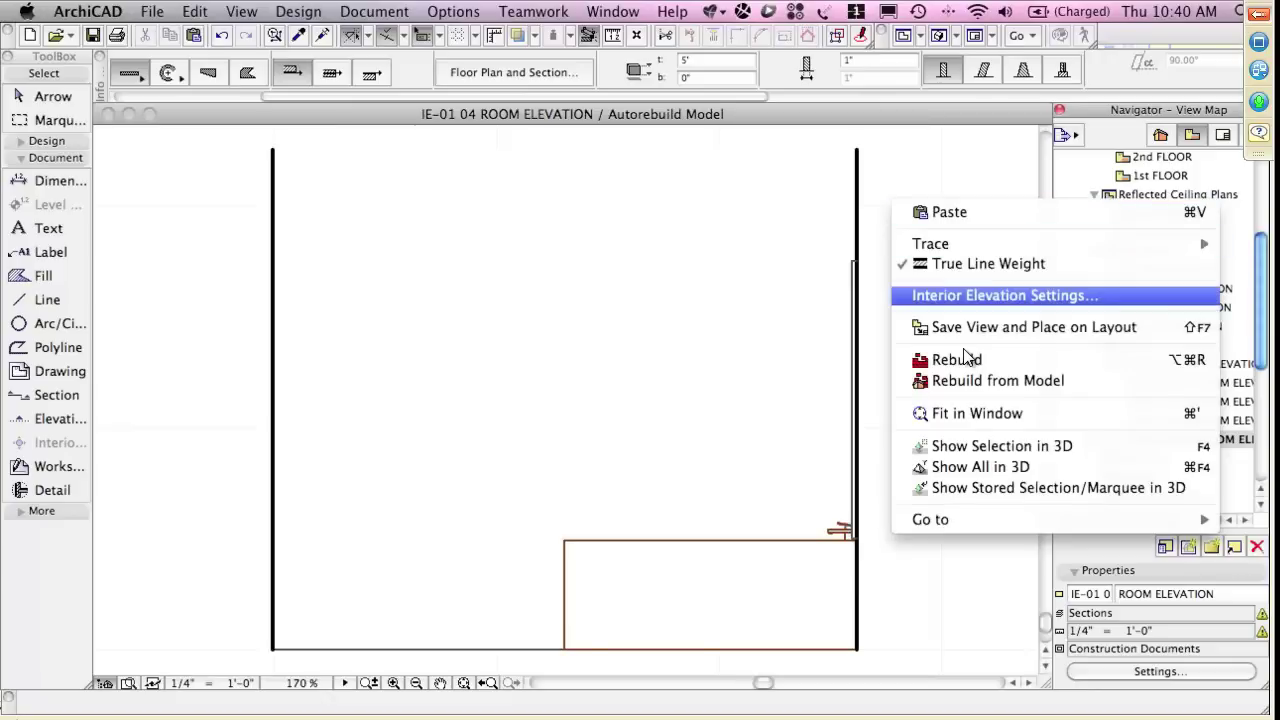
{"action": "left_click", "coordinate": [966, 357]}
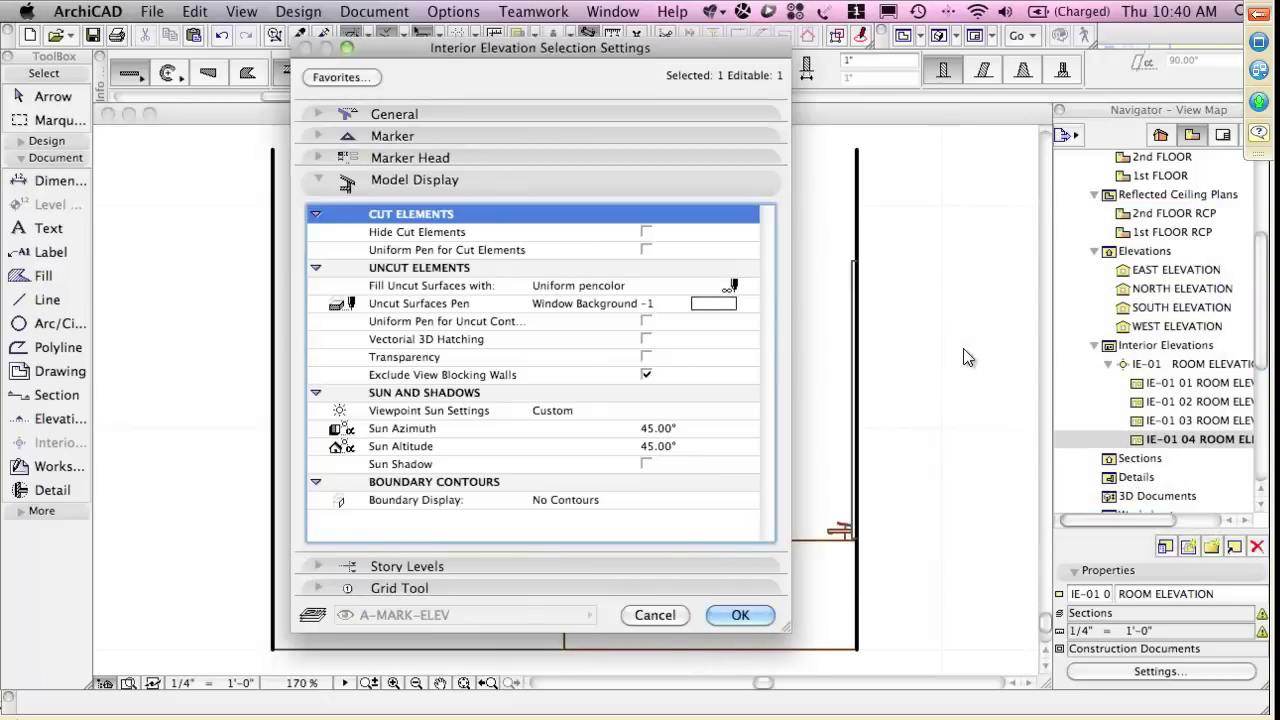
{"action": "left_click", "coordinate": [647, 375]}
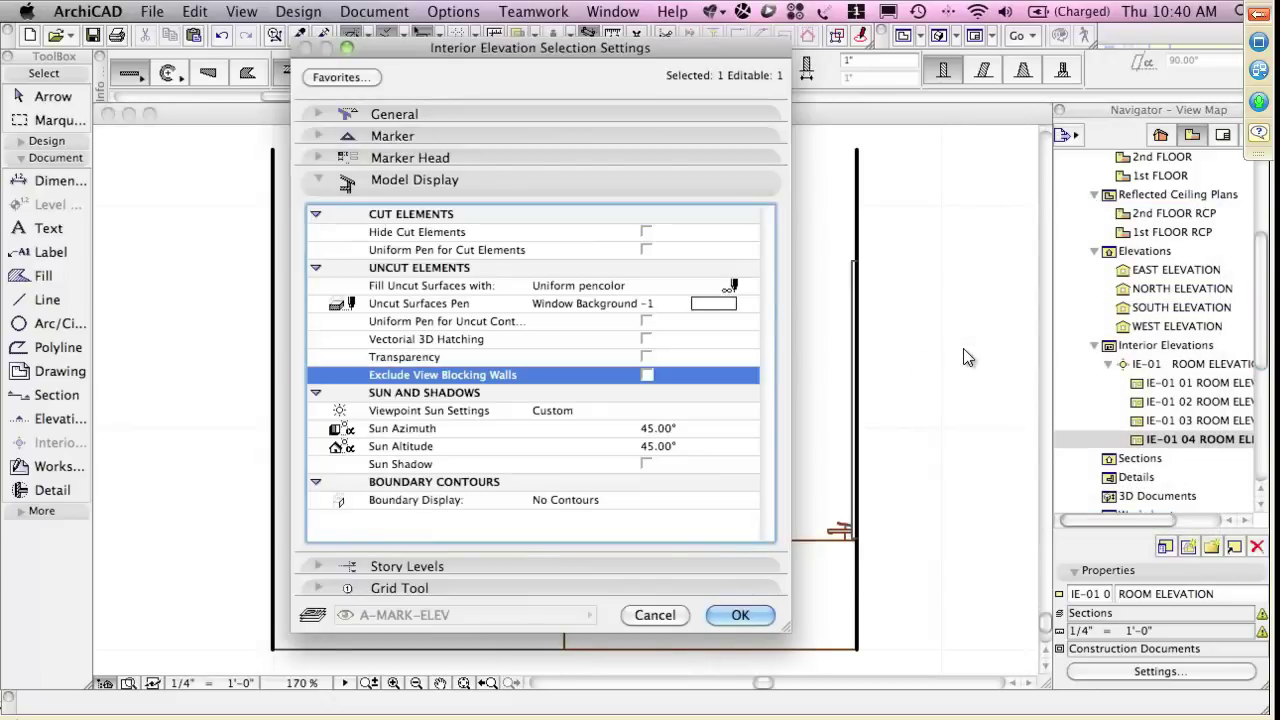
{"action": "key", "text": "Return"}
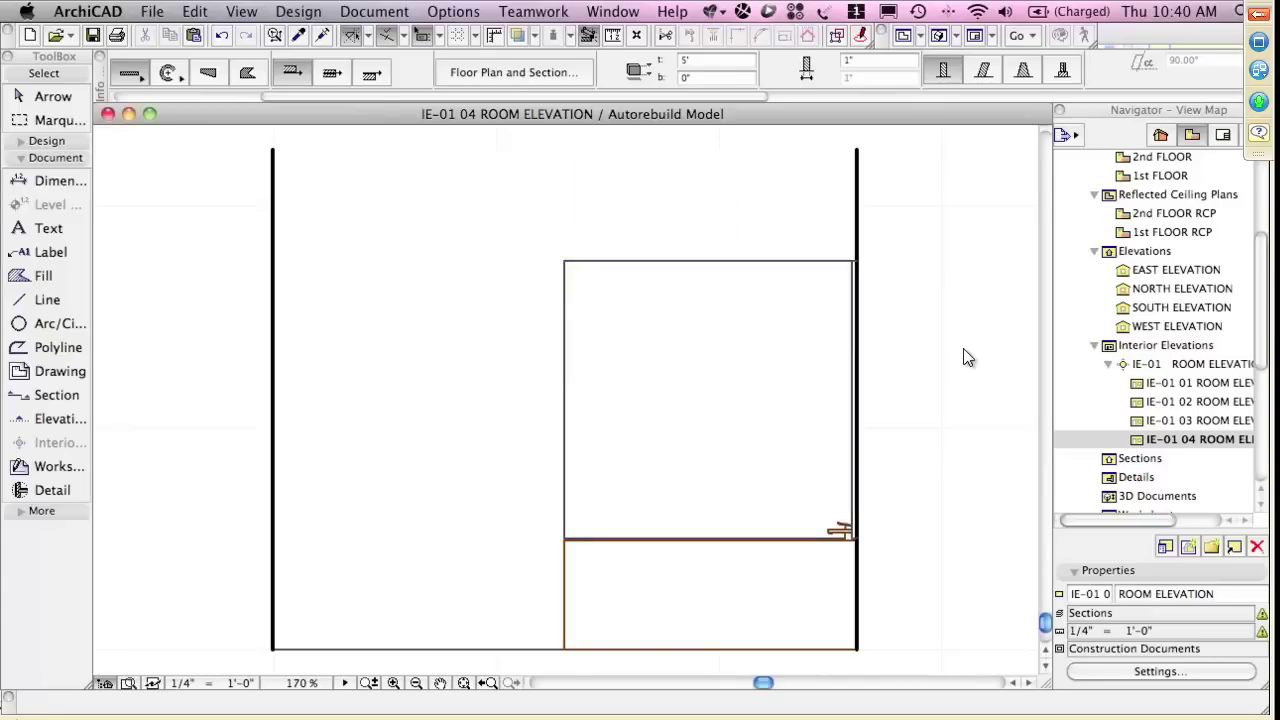
Turn on Vectorial 3D Hatching in the model display settings of interior elevation IE-01 04
{"action": "right_click", "coordinate": [965, 358]}
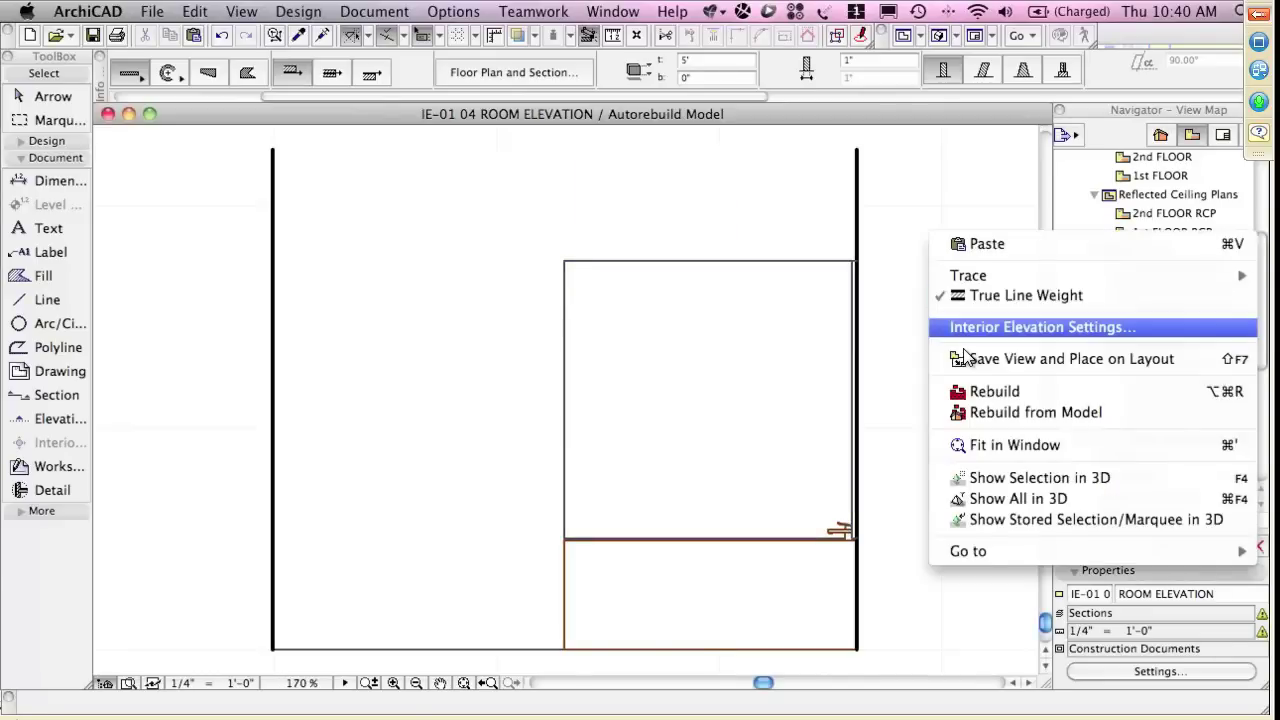
{"action": "key", "text": "Escape"}
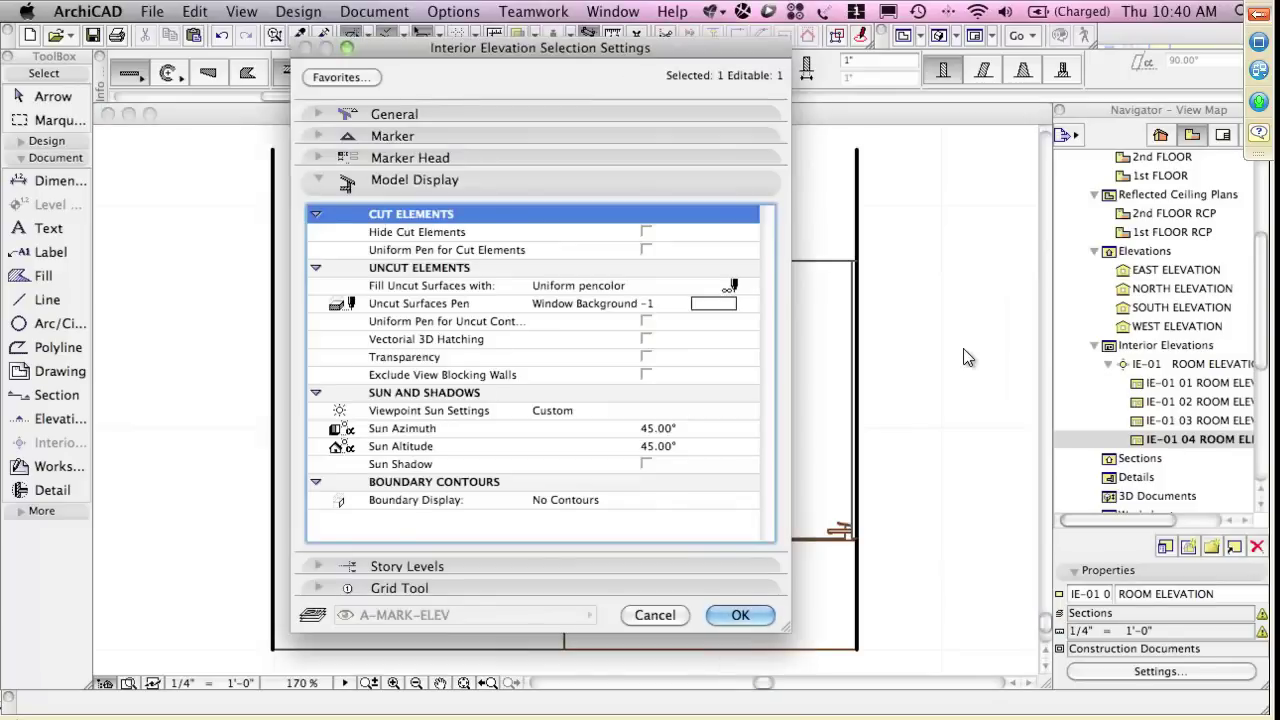
{"action": "left_click", "coordinate": [646, 339]}
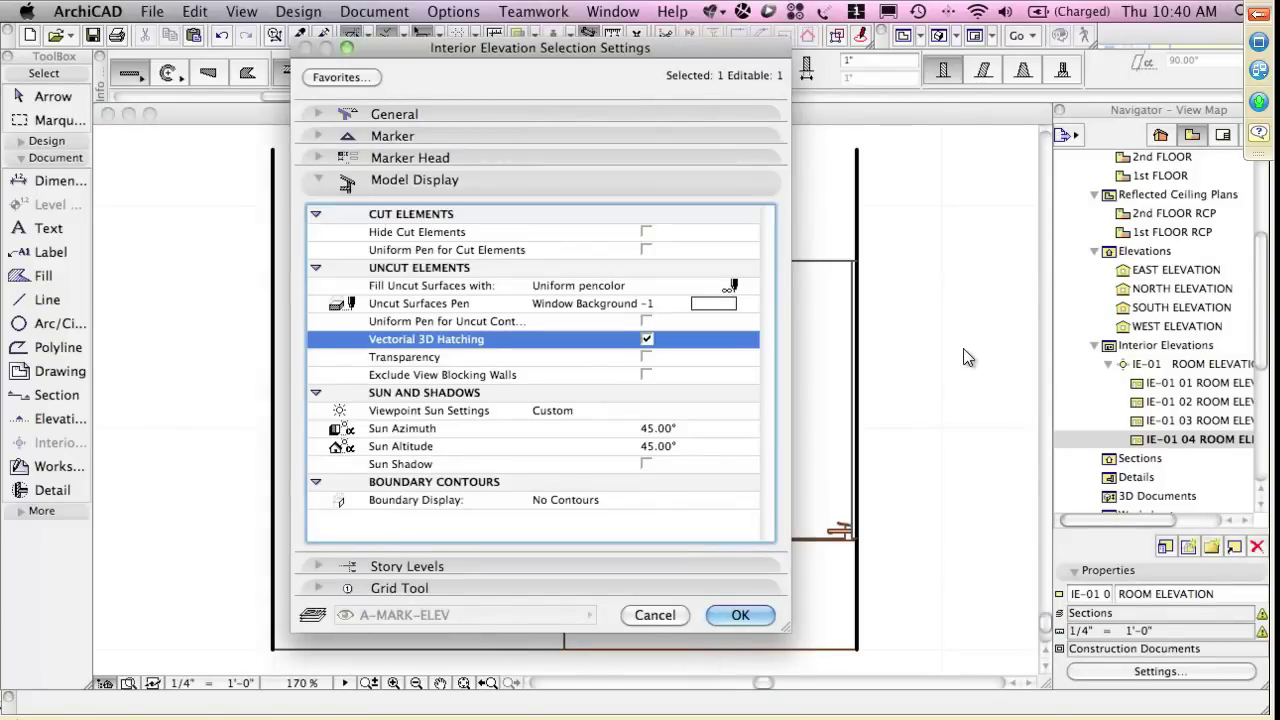
{"action": "key", "text": "Return"}
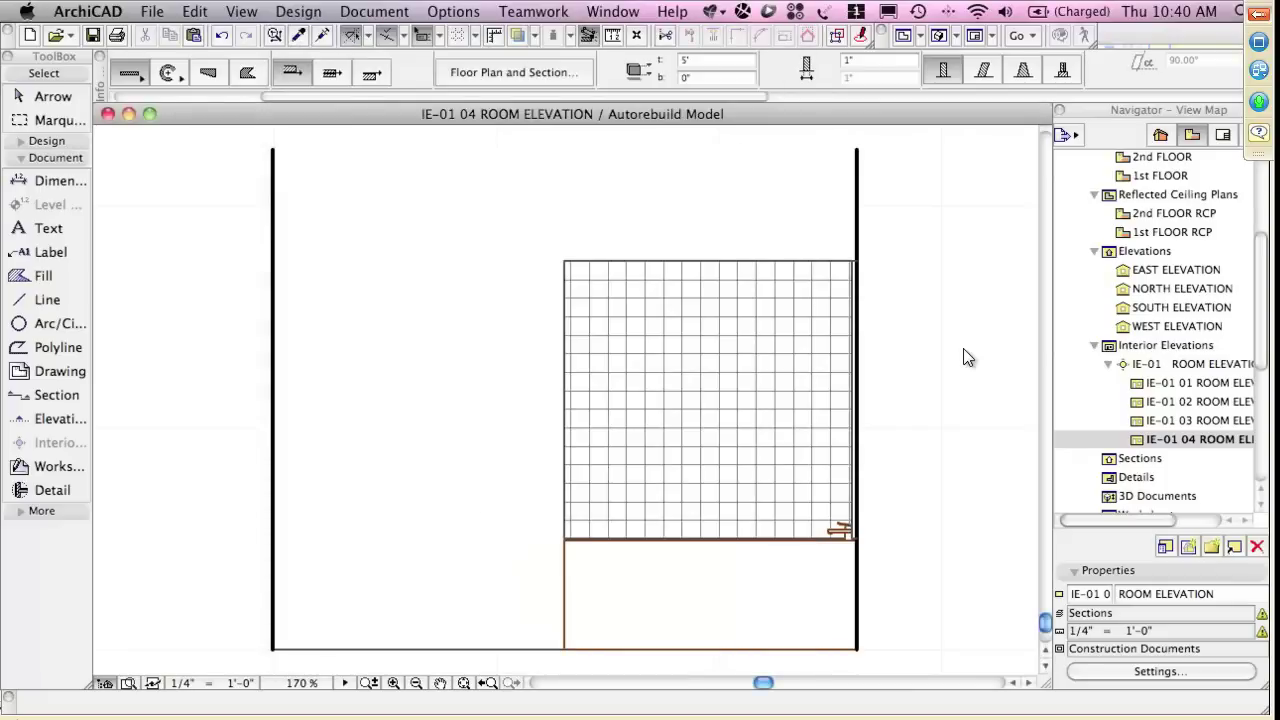
Review interior elevation IE-01 01, and return to the 3D view to select the tile panel at the bathtub's faucet end
{"action": "double_click", "coordinate": [1198, 383]}
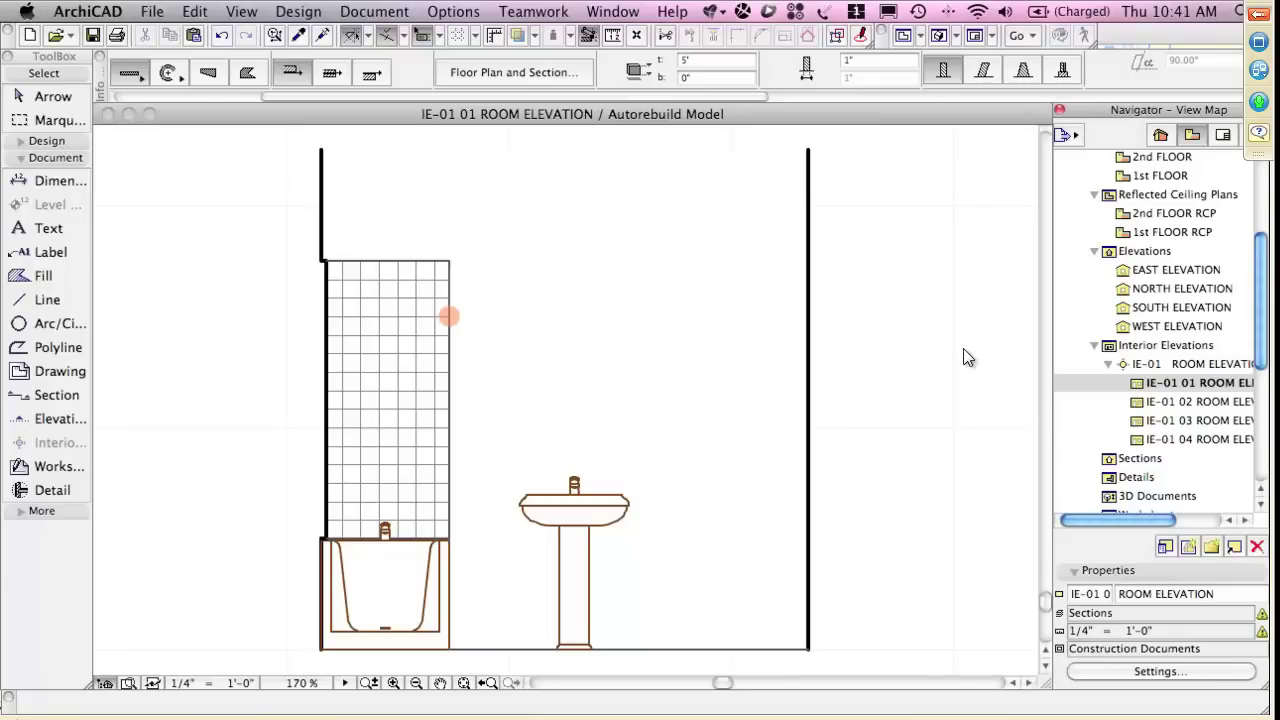
{"action": "key", "text": "F2"}
{"action": "key", "text": "F3"}
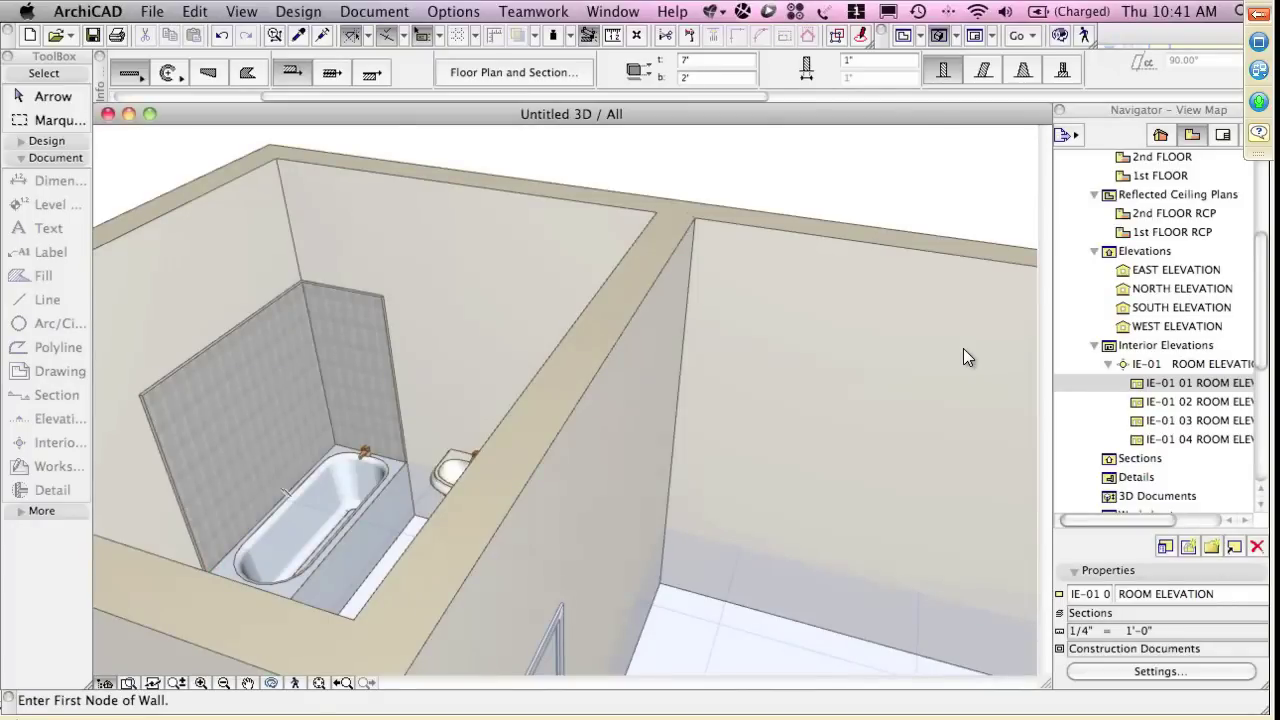
{"action": "scroll", "coordinate": [966, 357], "scroll_direction": "up", "scroll_amount": 8}
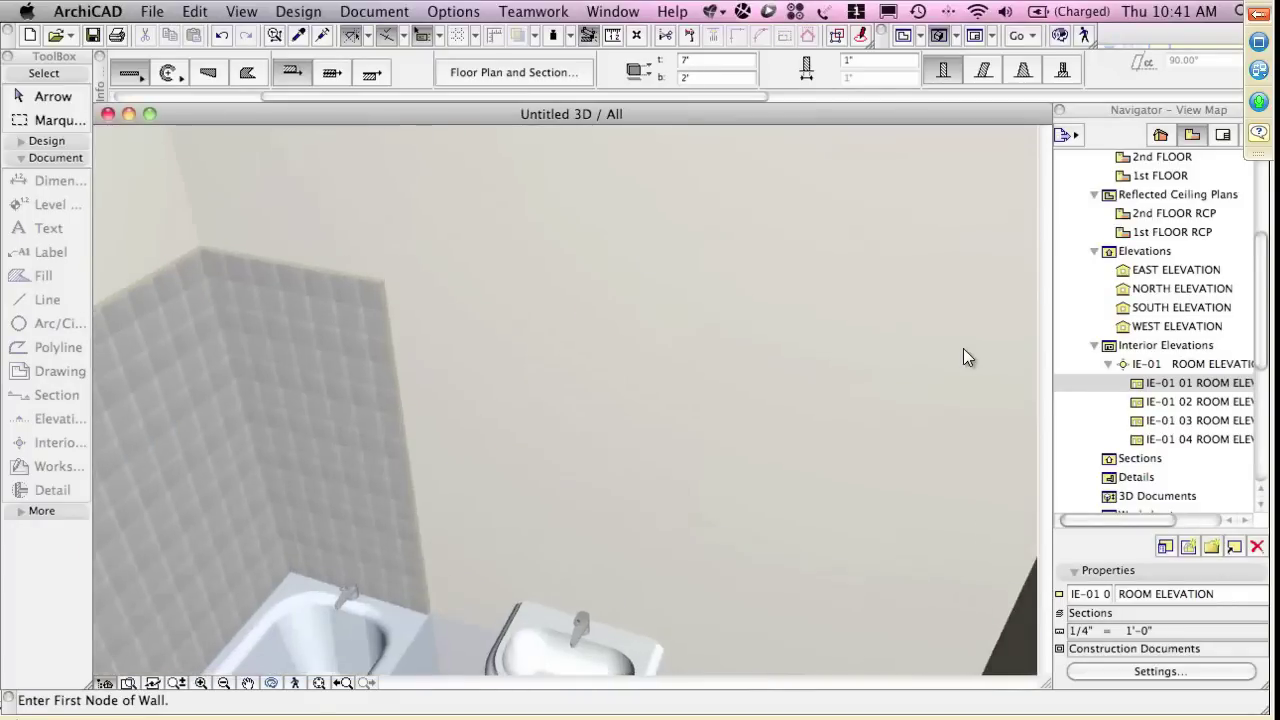
{"action": "scroll", "coordinate": [965, 357], "scroll_direction": "up", "scroll_amount": 4}
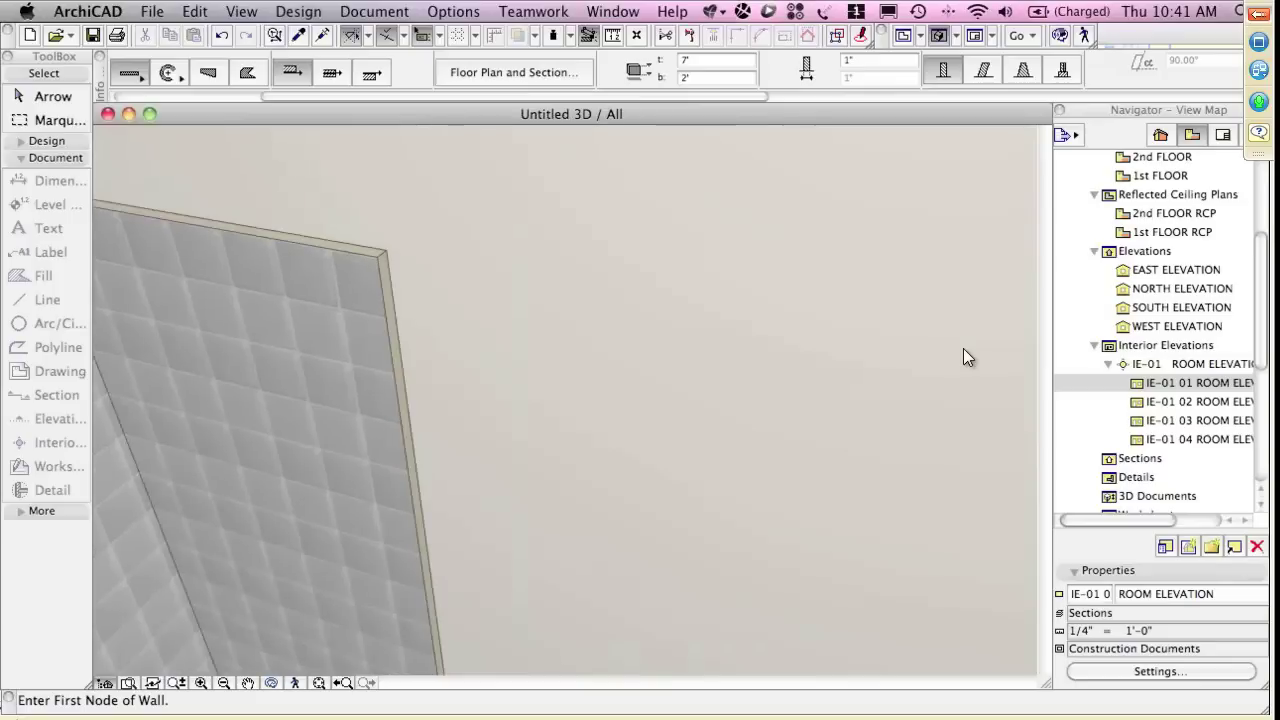
{"action": "middle_click_drag", "start_coordinate": [387, 252], "coordinate": [650, 253]}
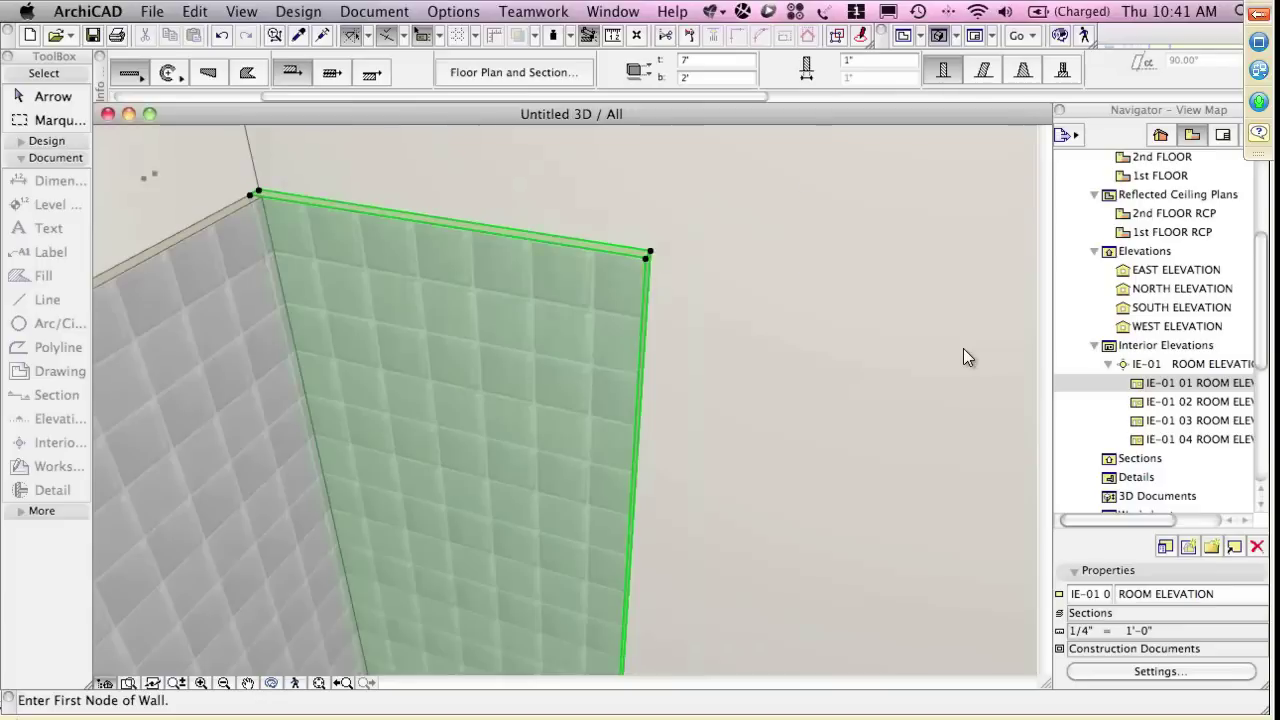
{"action": "left_click", "coordinate": [648, 254], "text": "shift"}
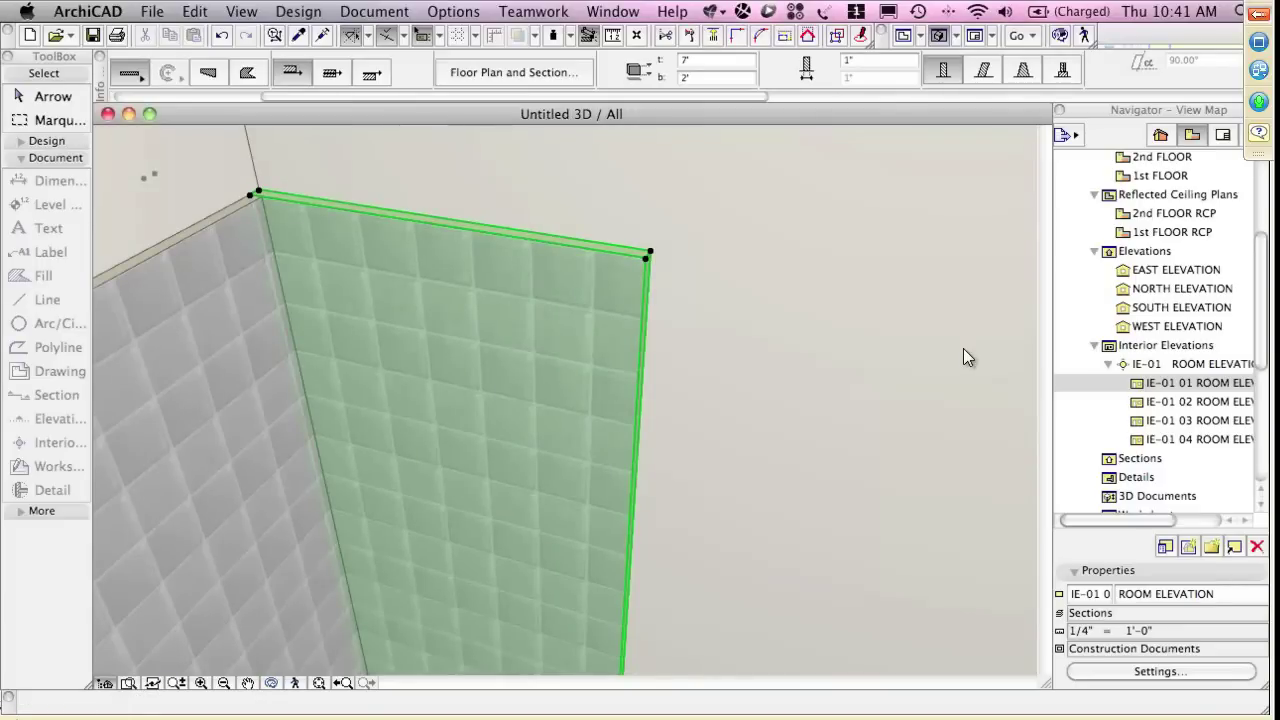
Try moving the selected tile panel sideways along the wall, and undo the move
{"action": "left_click", "coordinate": [646, 258]}
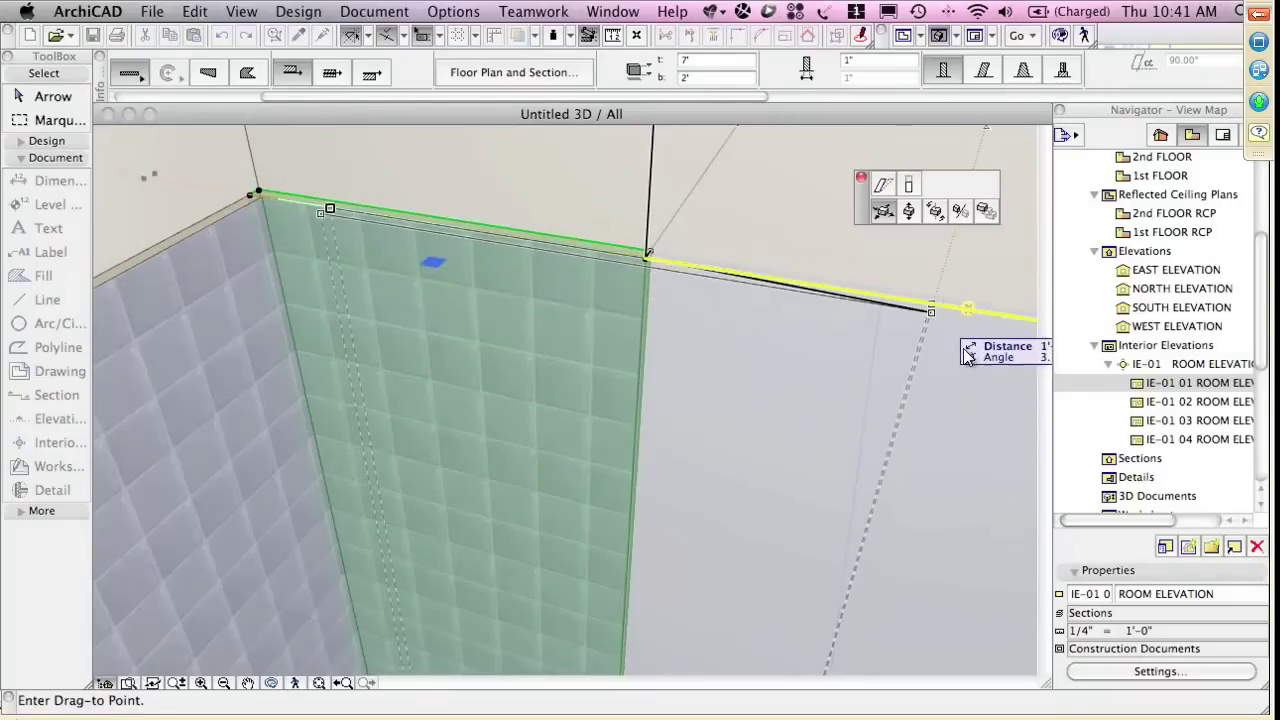
{"action": "left_click", "coordinate": [965, 355]}
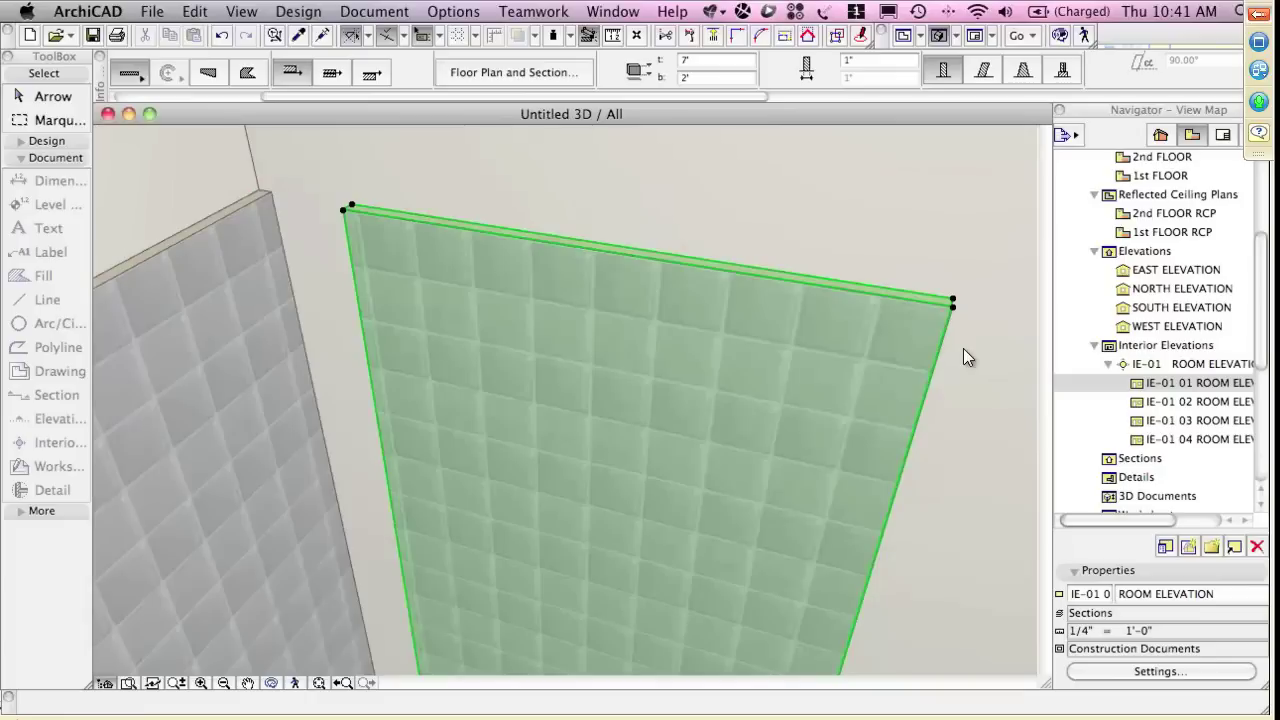
{"action": "key", "text": "super+z"}
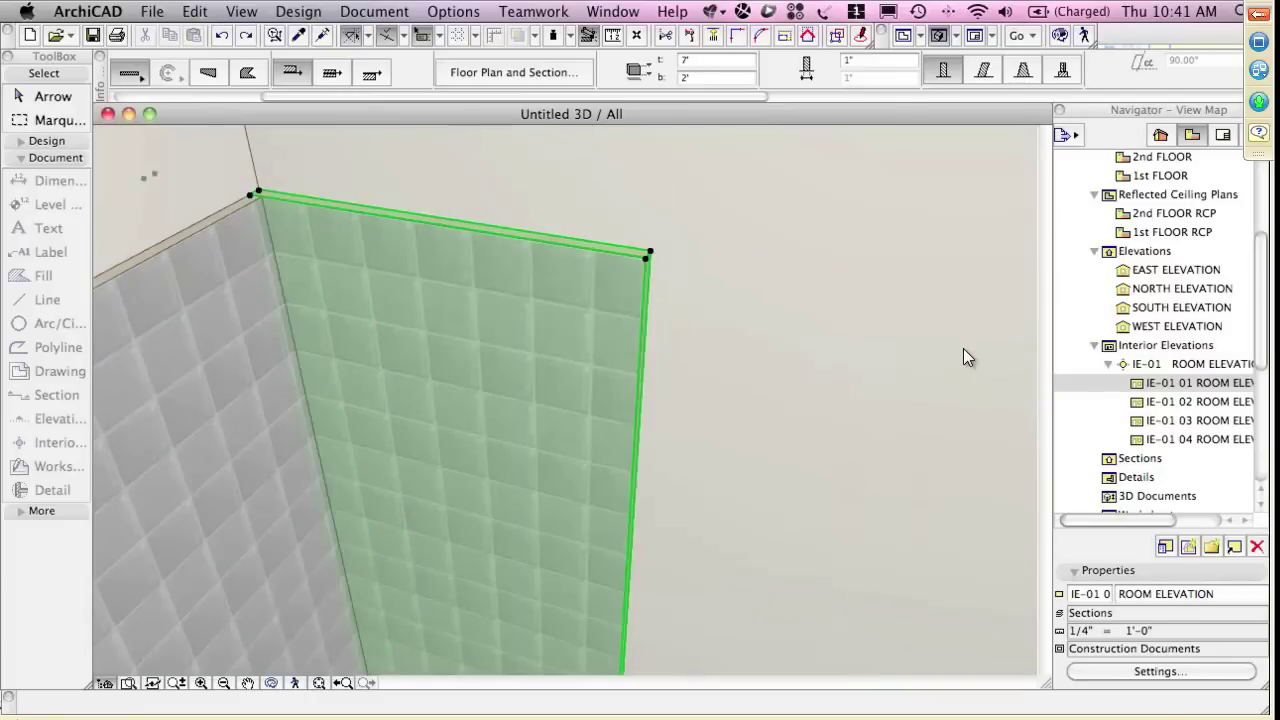
Move the selected tile panel 1" back into the wall so its tiled face is flush with the wall surface
{"action": "left_click", "coordinate": [646, 258]}
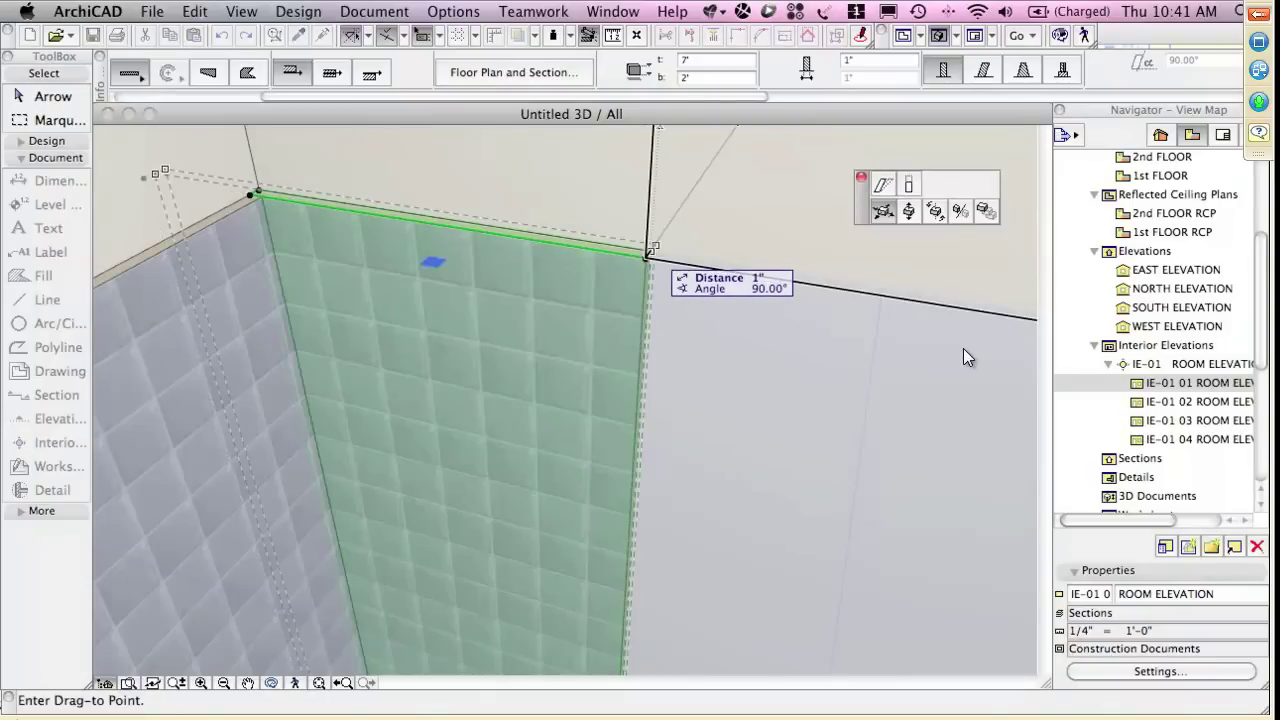
{"action": "middle_click_drag", "start_coordinate": [967, 357], "coordinate": [967, 357]}
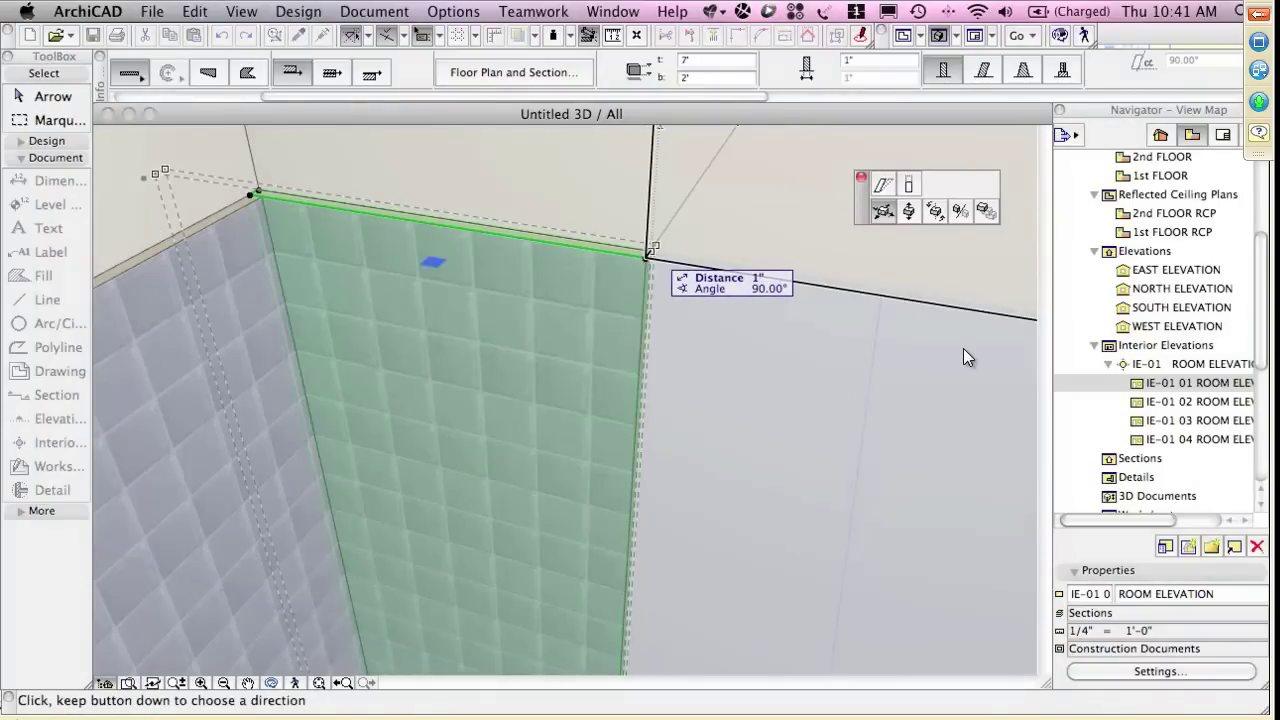
{"action": "key", "text": "Return"}
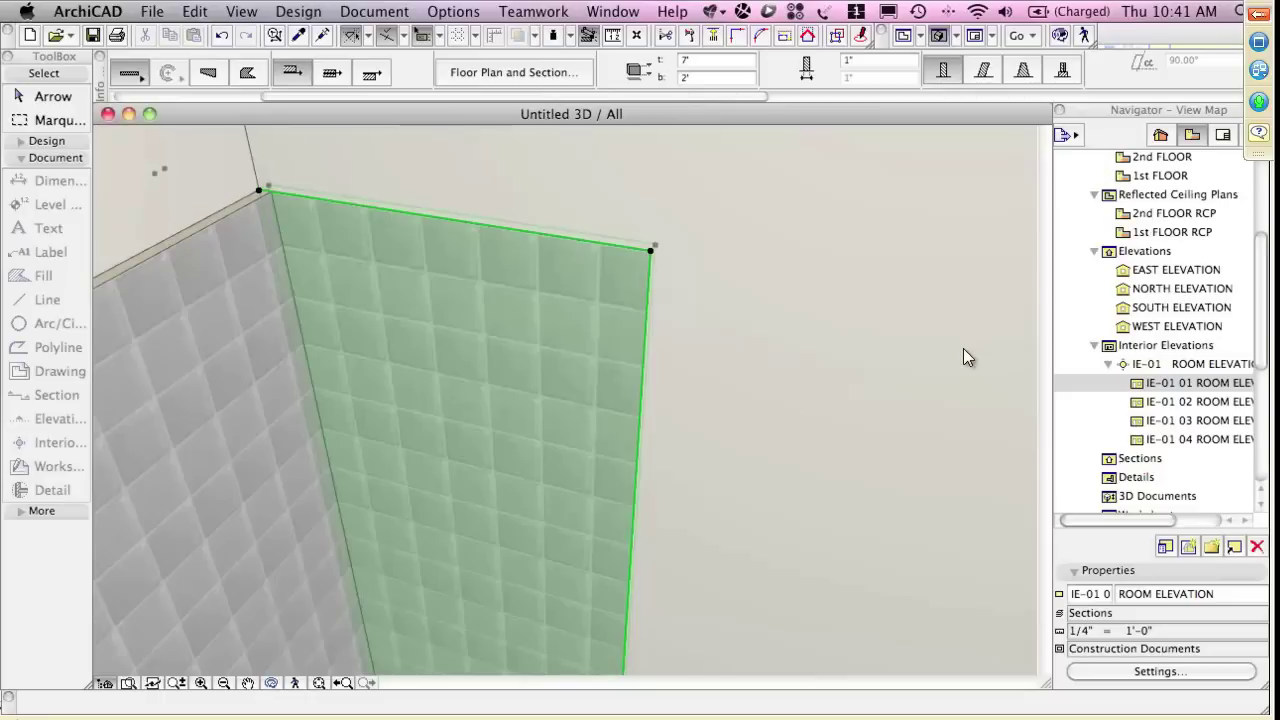
Open Solid Element Operations and store the selected tile panel at the faucet end as the operator element
{"action": "left_click", "coordinate": [298, 12]}
{"action": "mouse_move", "coordinate": [335, 285]}
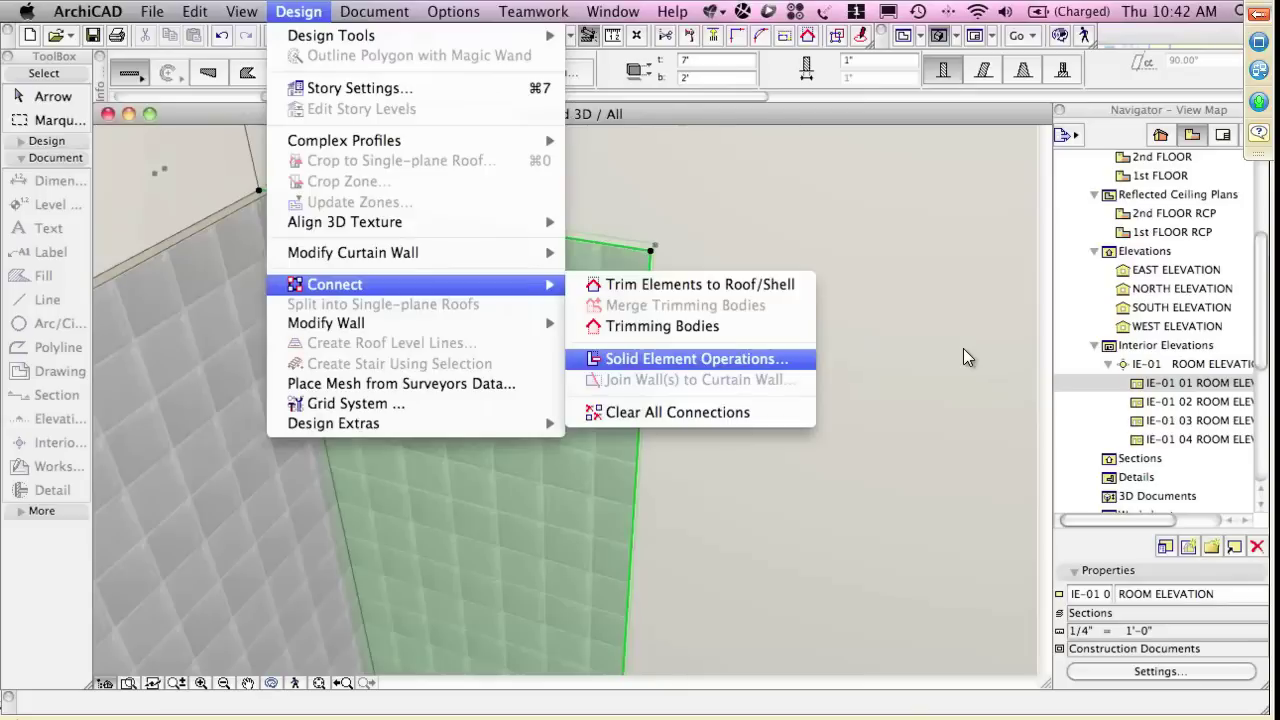
{"action": "key", "text": "Return"}
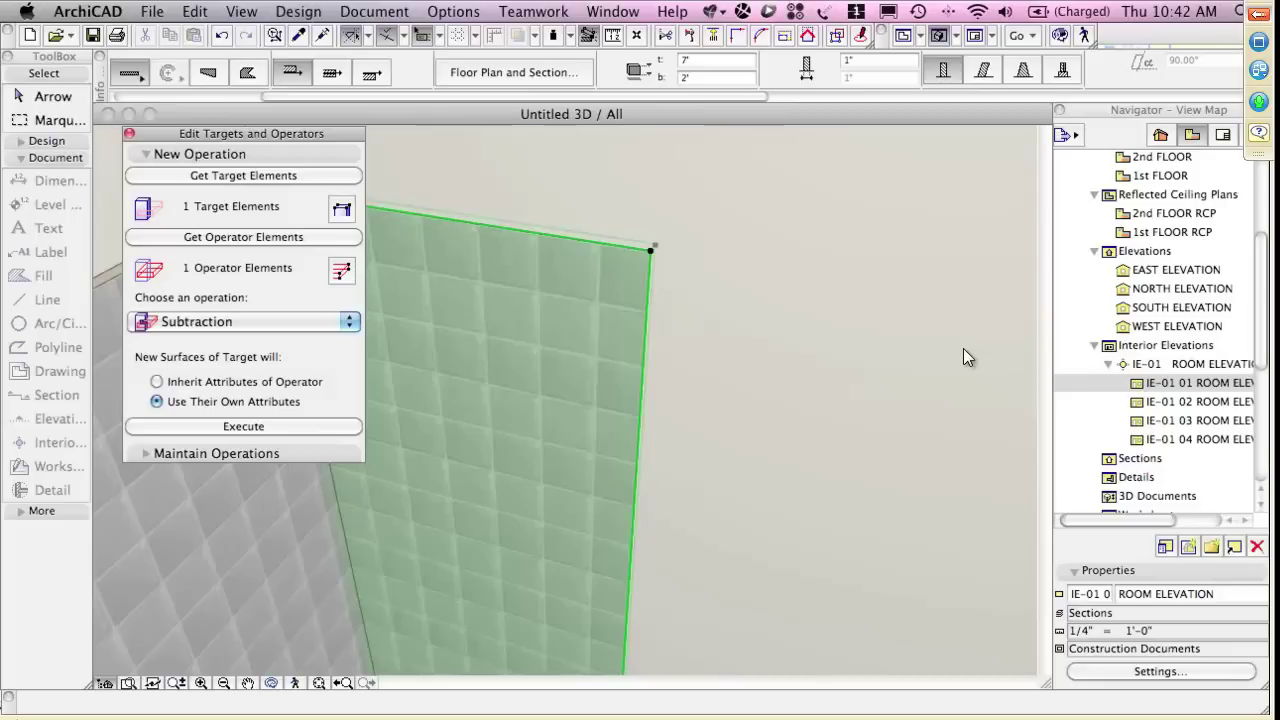
{"action": "key", "text": "Return"}
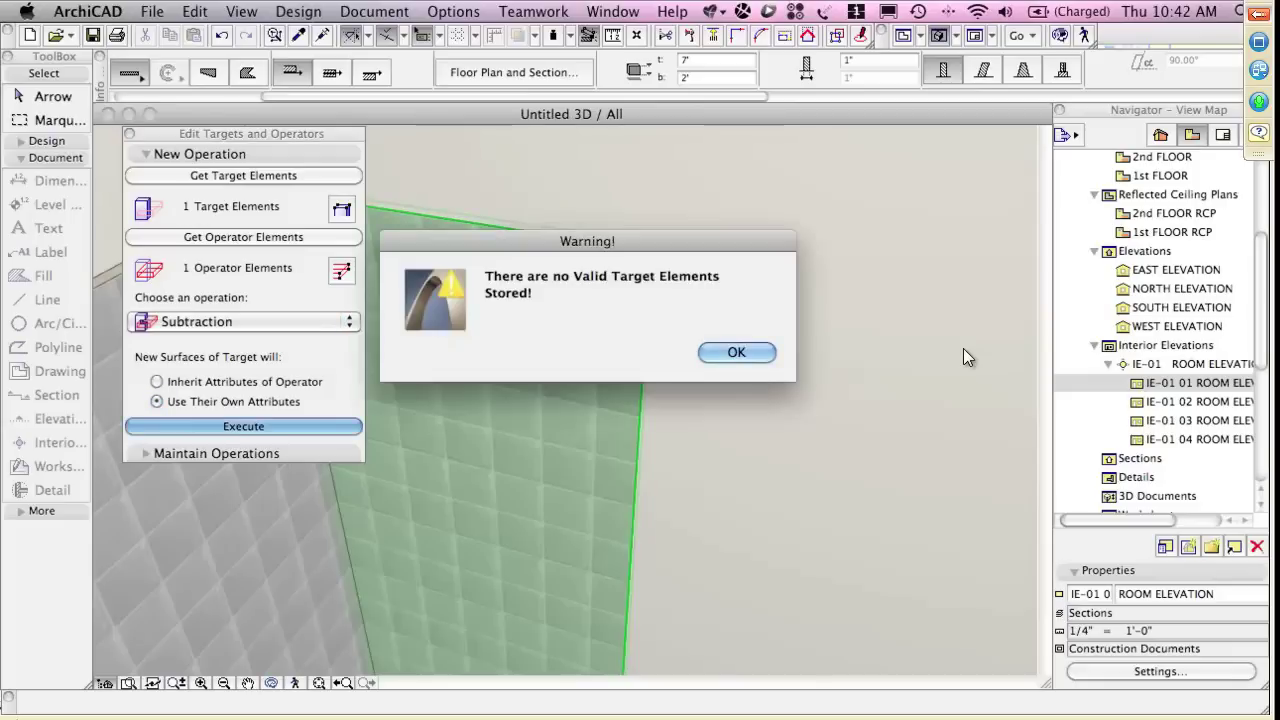
{"action": "key", "text": "Return"}
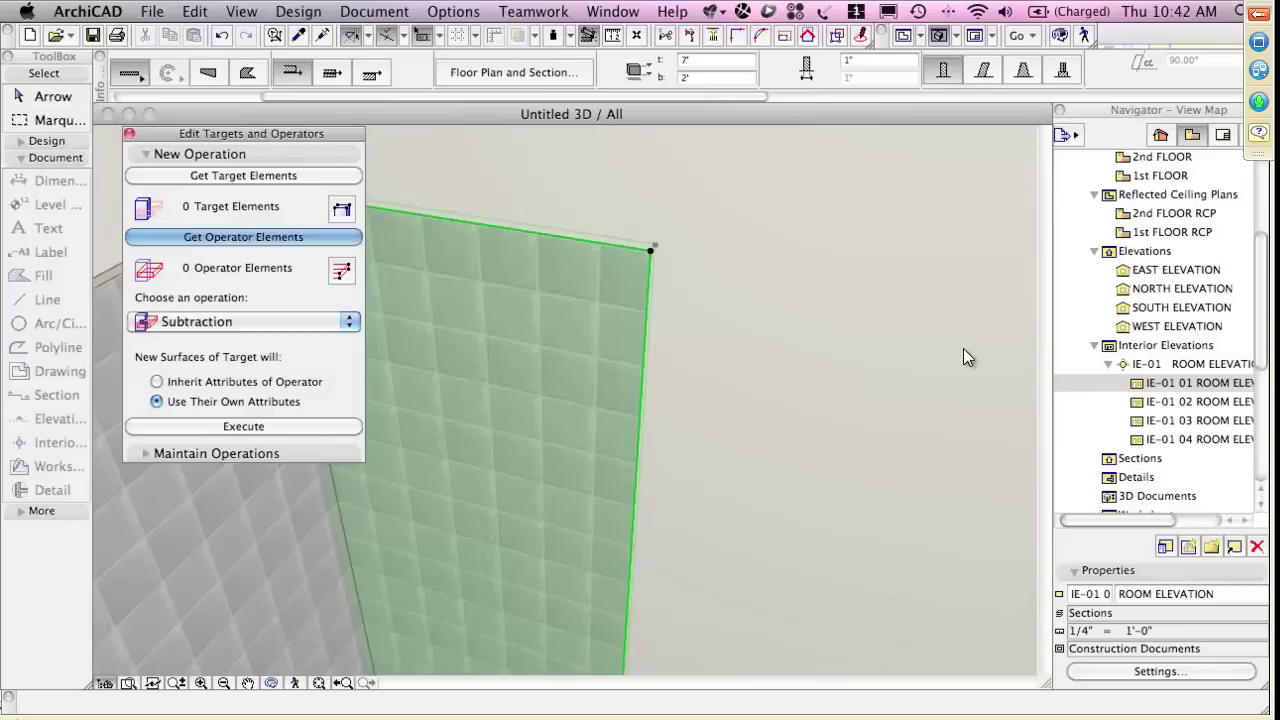
{"action": "key", "text": "Escape"}
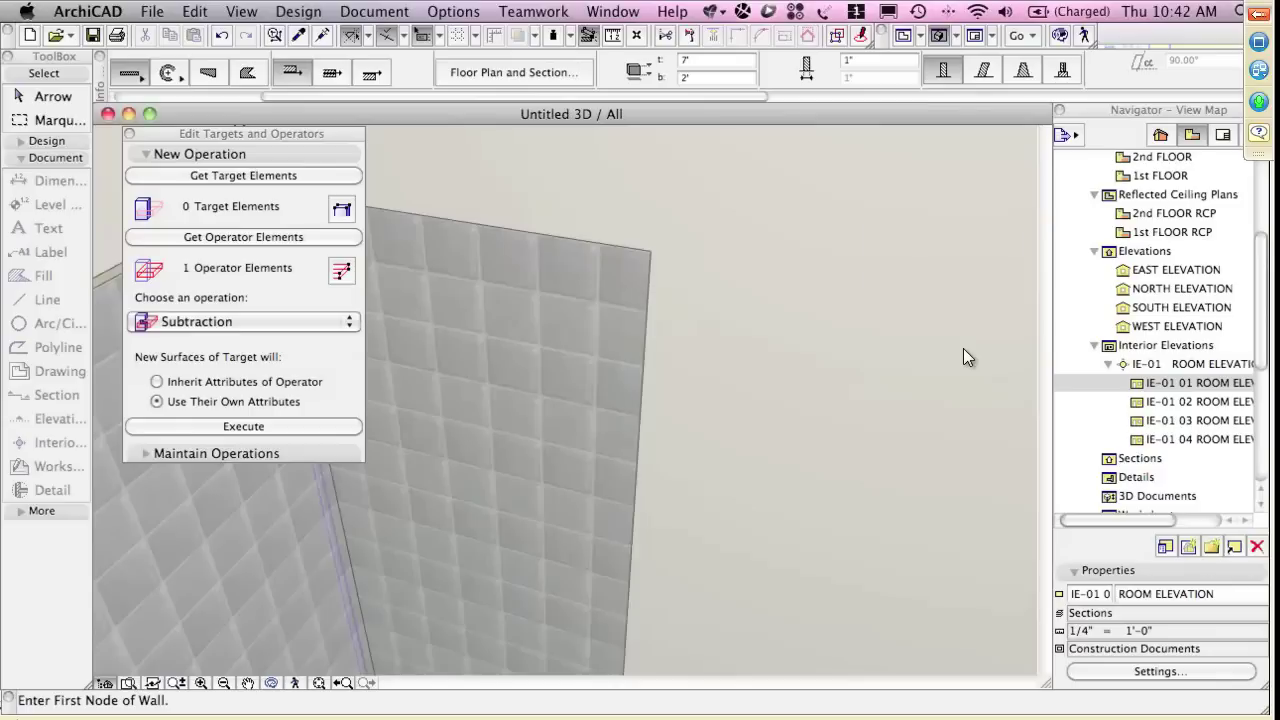
Set the wall behind the faucet-end panel as the target element and execute the Subtraction to cut the panel out of it
{"action": "left_click", "coordinate": [963, 351], "text": "shift"}
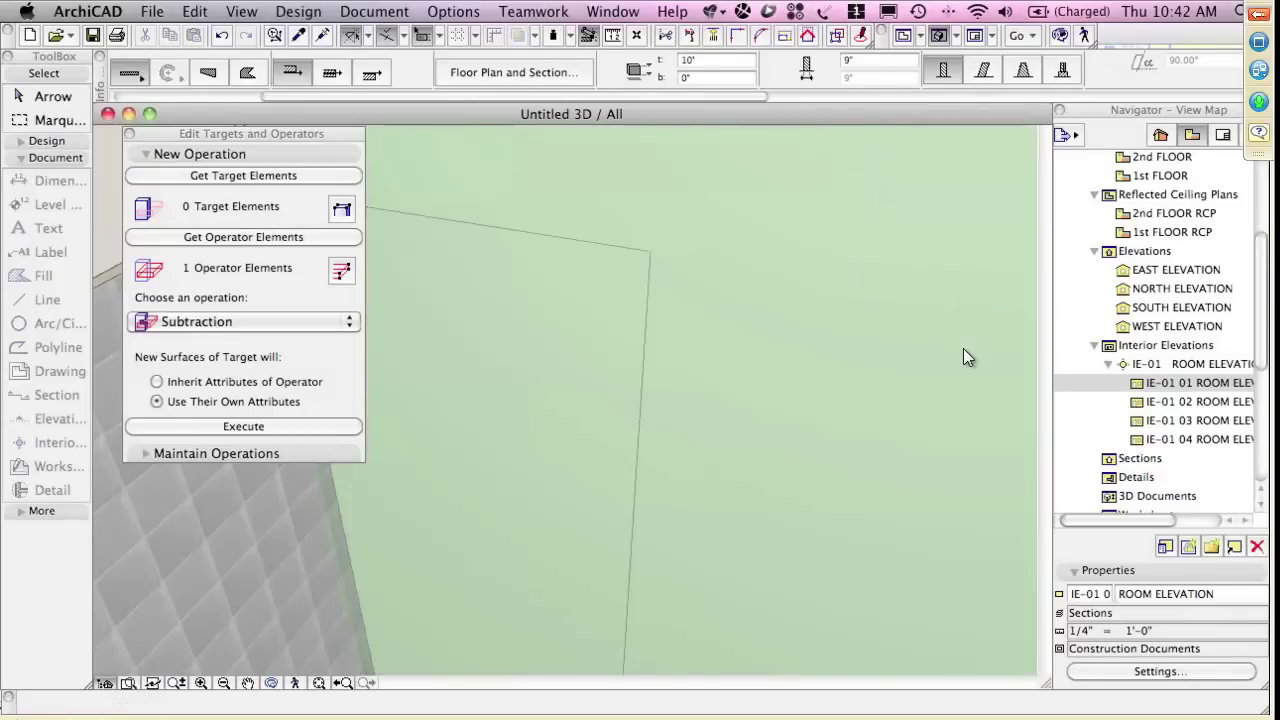
{"action": "left_click", "coordinate": [243, 176]}
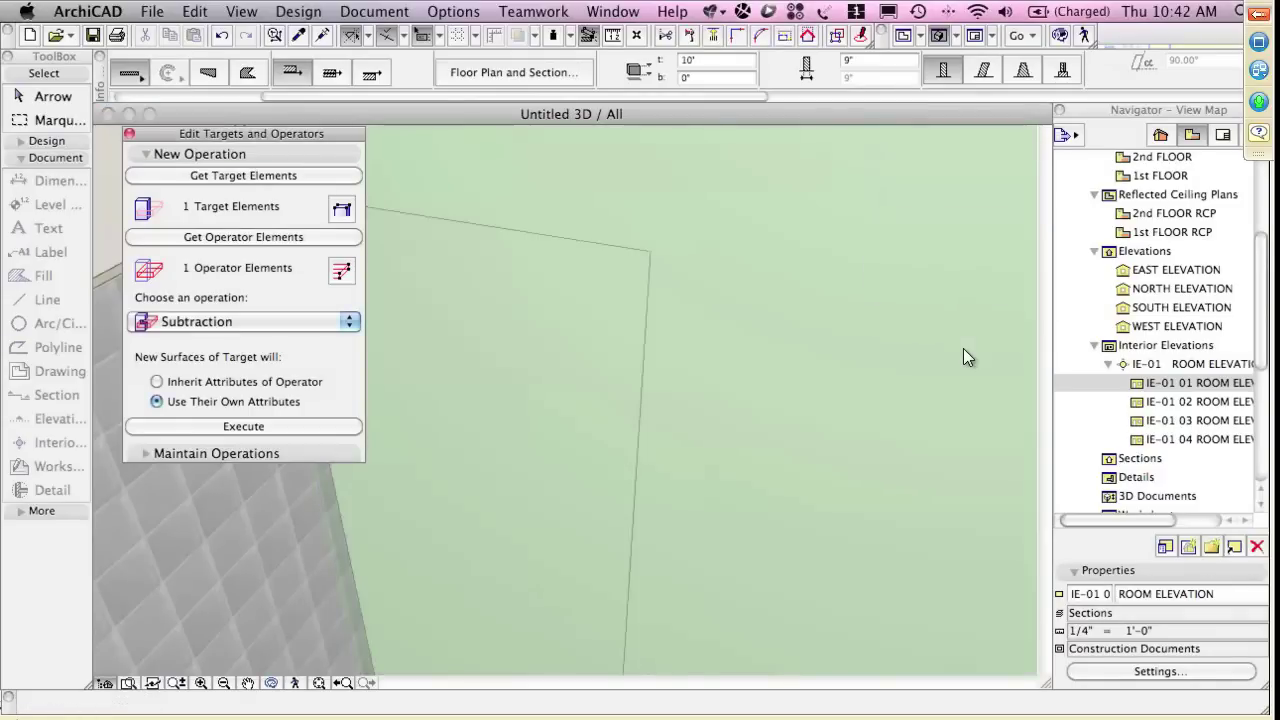
{"action": "left_click", "coordinate": [243, 427]}
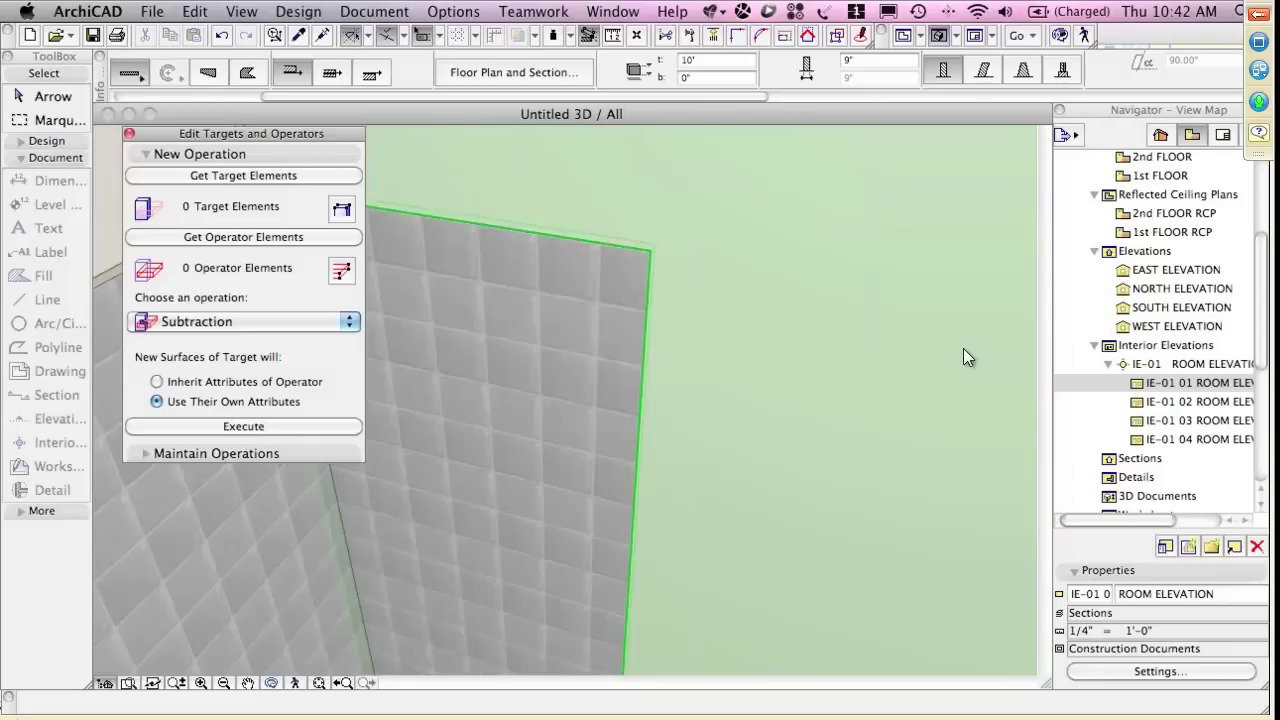
{"action": "scroll", "coordinate": [967, 357], "scroll_direction": "down", "scroll_amount": 5}
{"action": "scroll", "coordinate": [967, 357], "scroll_direction": "down", "scroll_amount": 5}
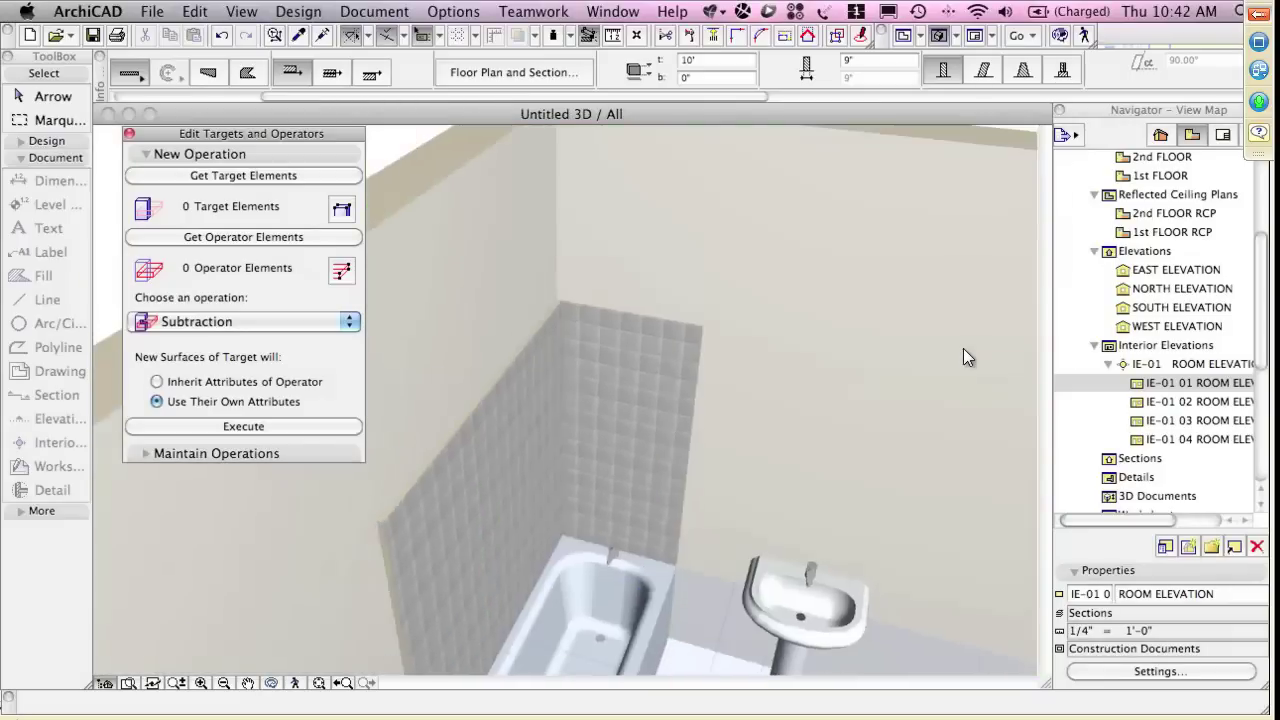
{"action": "scroll", "coordinate": [965, 357], "scroll_direction": "down", "scroll_amount": 3}
{"action": "left_click", "coordinate": [967, 357]}
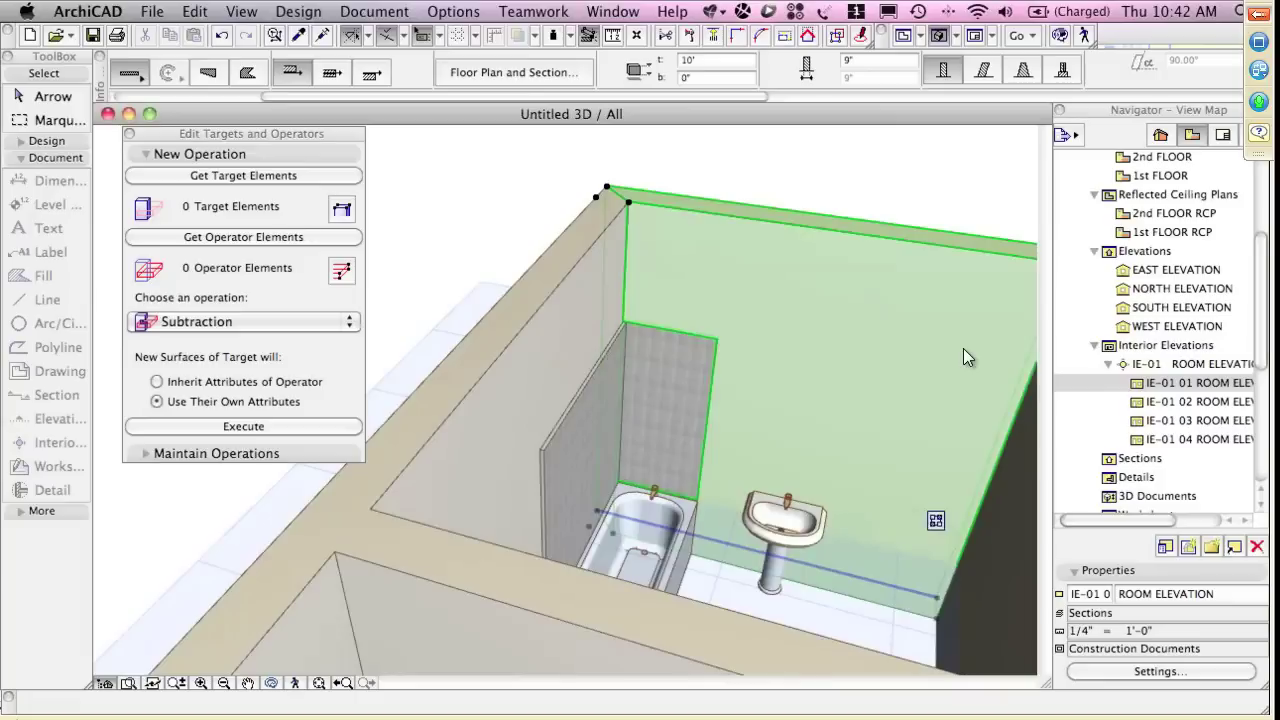
{"action": "key", "text": "Escape"}
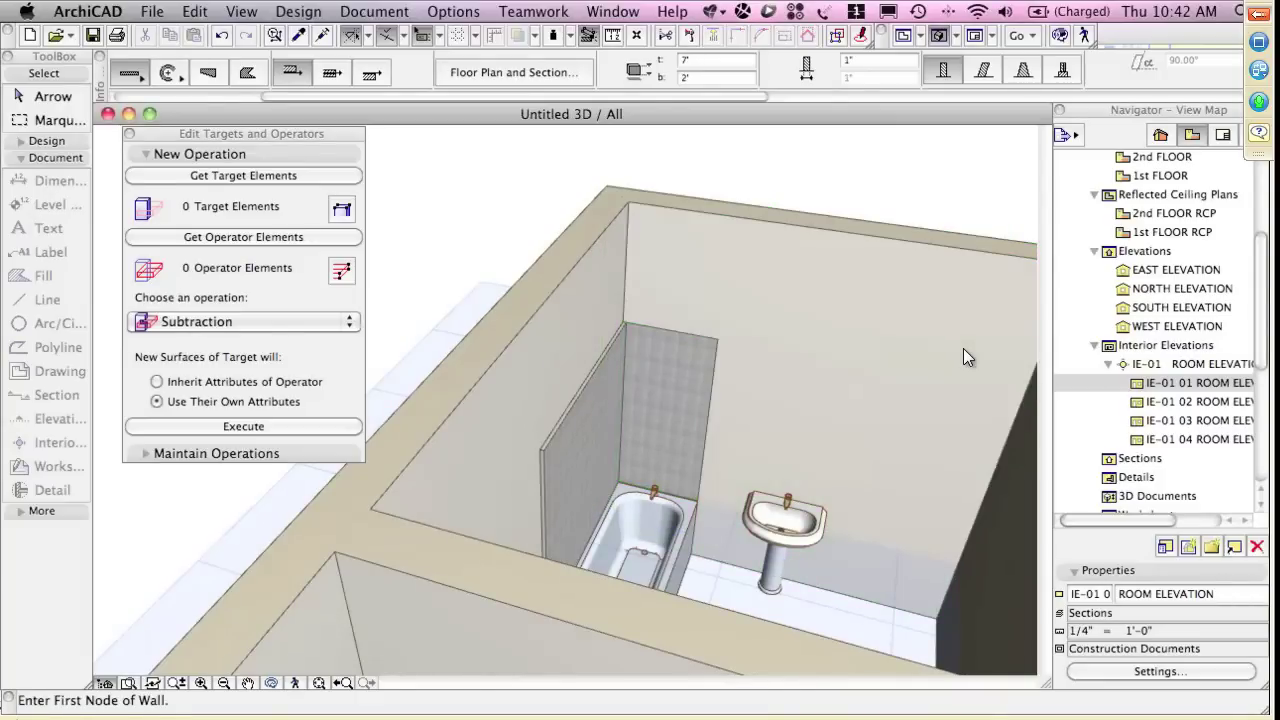
Draw a section line lengthwise through the bathtub on the 1st FLOOR plan, looking toward the tub's long wall, and open the section
{"action": "key", "text": "F2"}
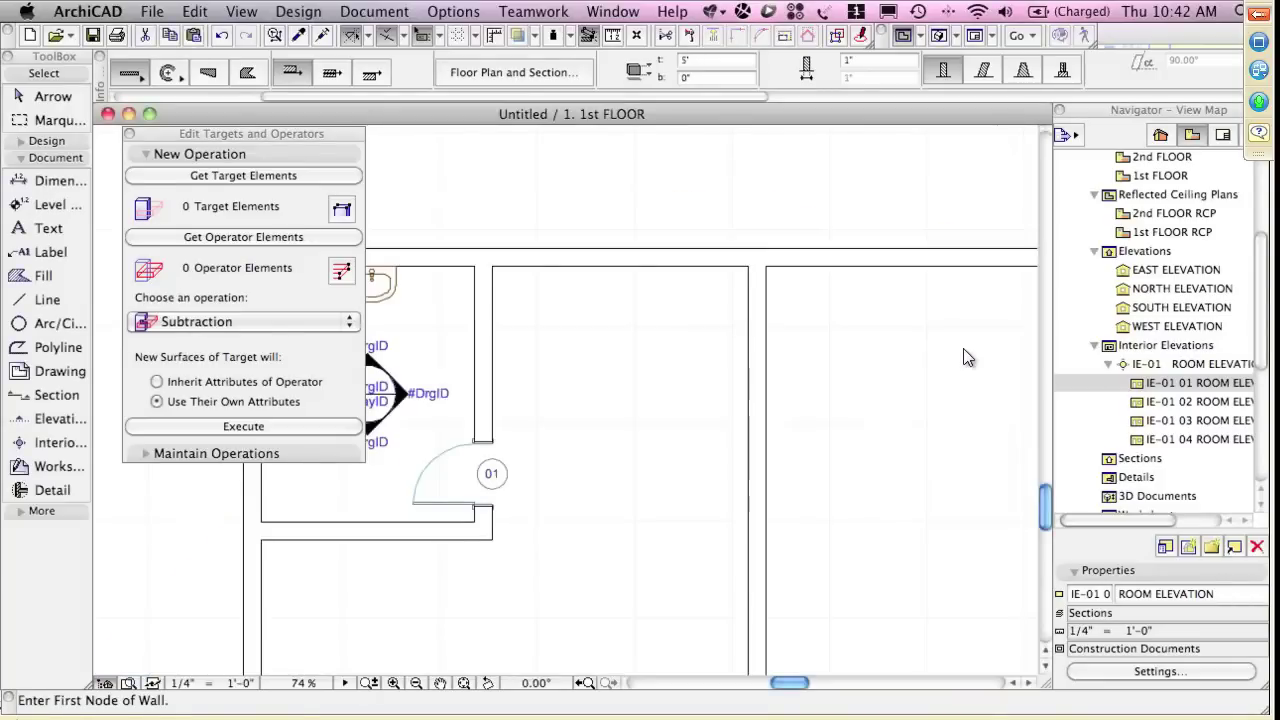
{"action": "middle_click_drag", "start_coordinate": [967, 357], "coordinate": [1178, 377]}
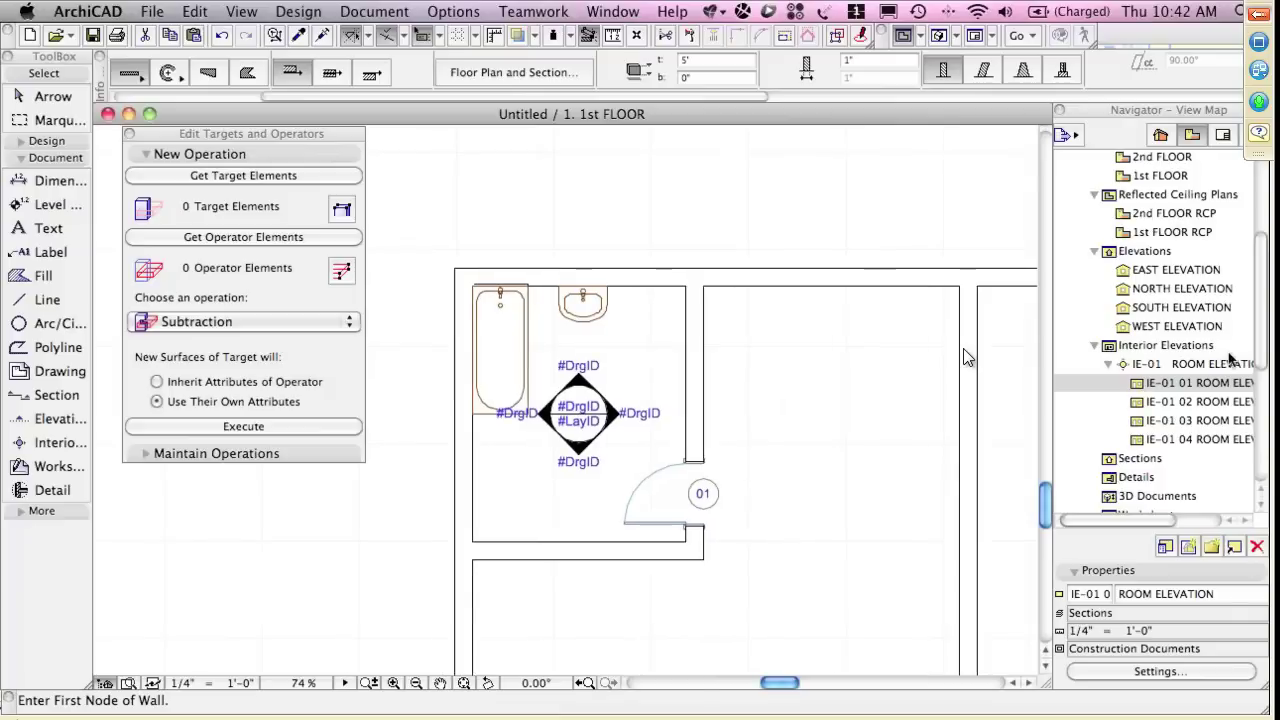
{"action": "left_click", "coordinate": [57, 395]}
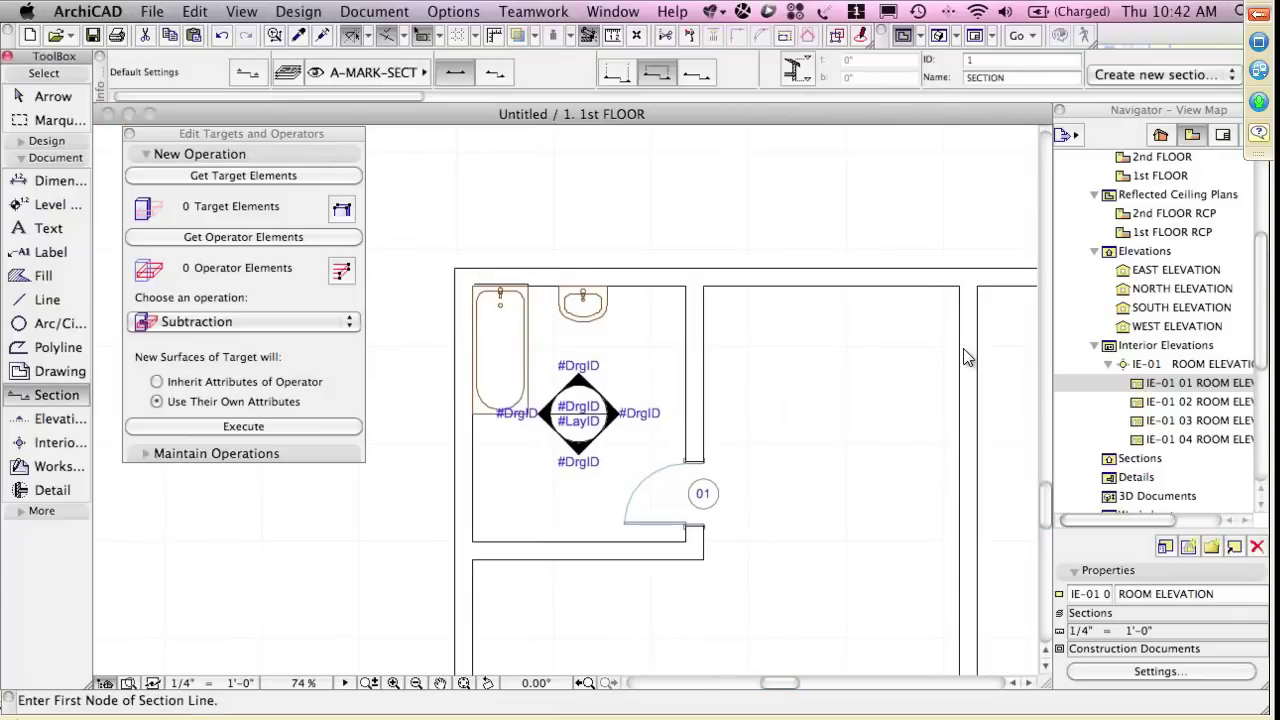
{"action": "left_click", "coordinate": [498, 240]}
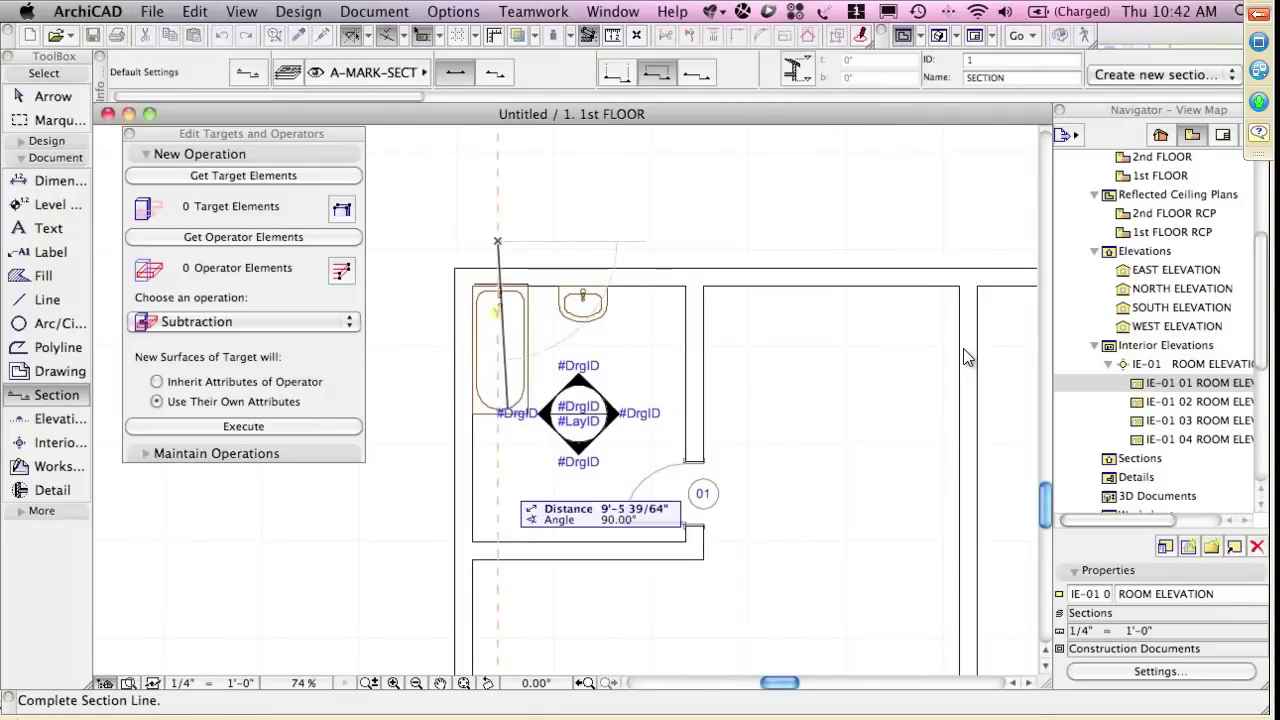
{"action": "left_click", "coordinate": [498, 605]}
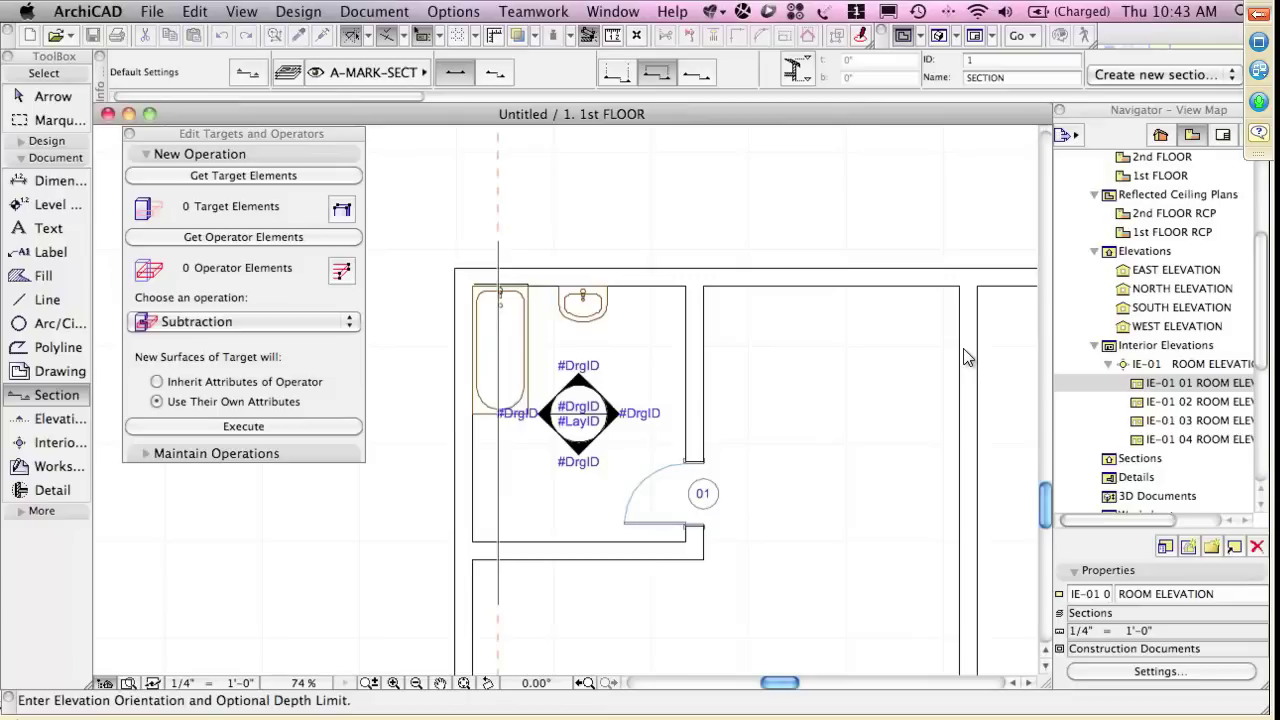
{"action": "left_click", "coordinate": [967, 357]}
{"action": "right_click", "coordinate": [498, 244]}
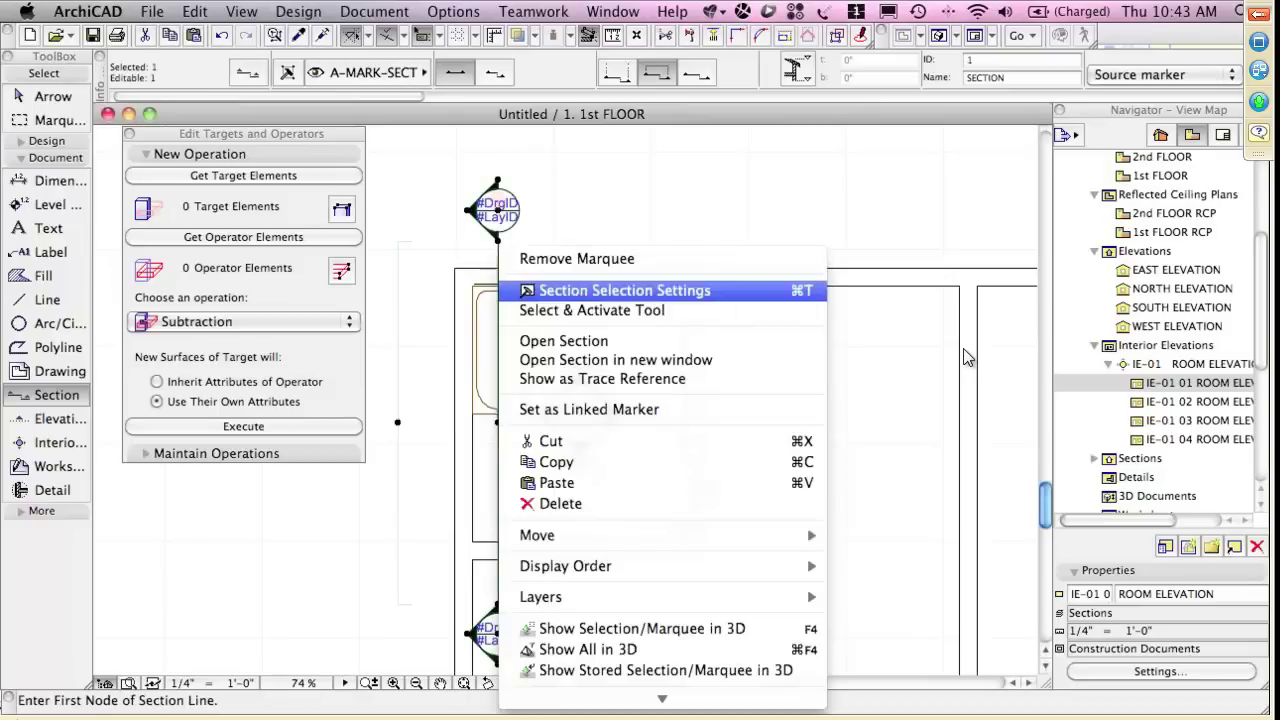
{"action": "left_click", "coordinate": [563, 341]}
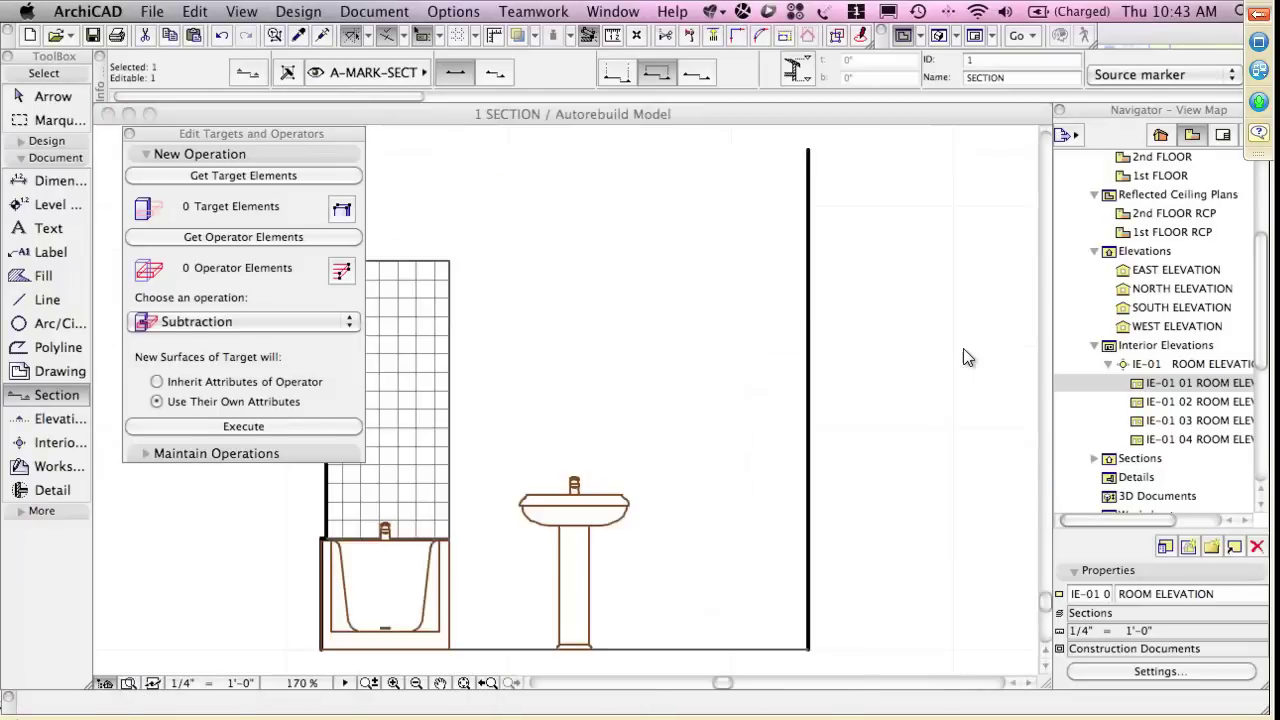
Turn off true line weight display in the section view so the lines are drawn thin
{"action": "scroll", "coordinate": [700, 466], "scroll_direction": "up", "scroll_amount": 6}
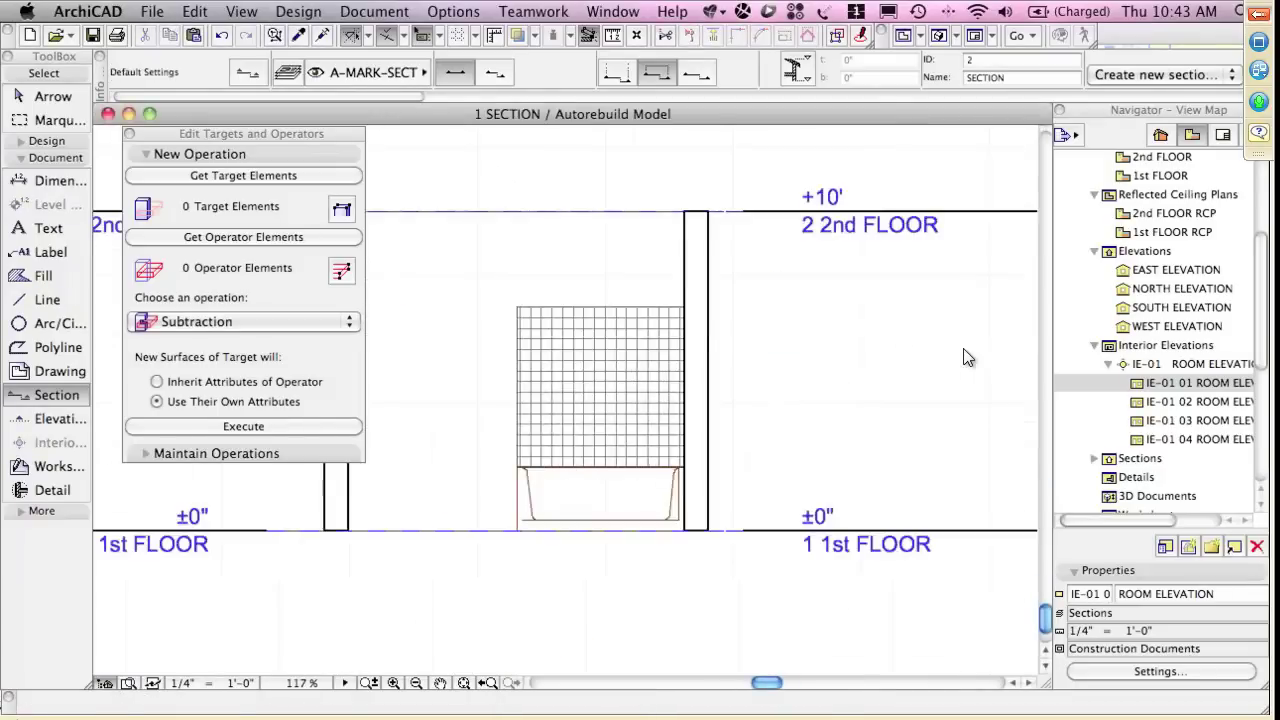
{"action": "scroll", "coordinate": [967, 357], "scroll_direction": "up", "scroll_amount": 5}
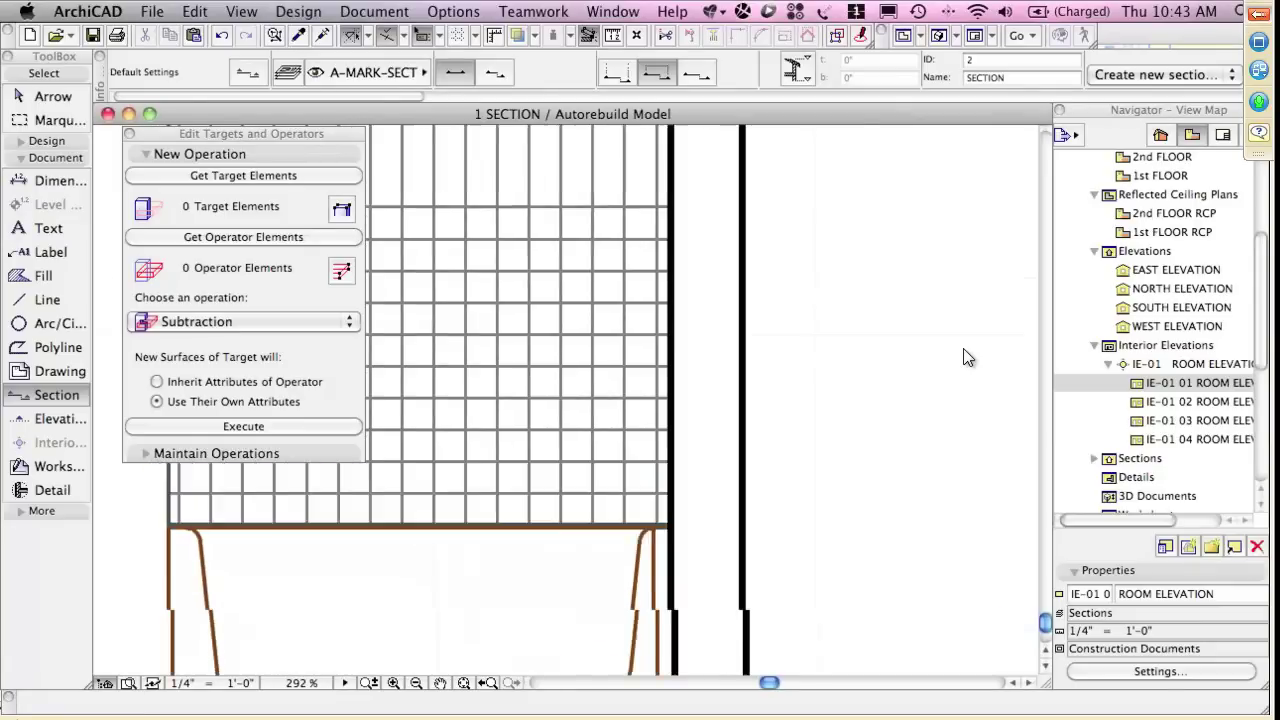
{"action": "scroll", "coordinate": [967, 357], "scroll_direction": "down", "scroll_amount": 3}
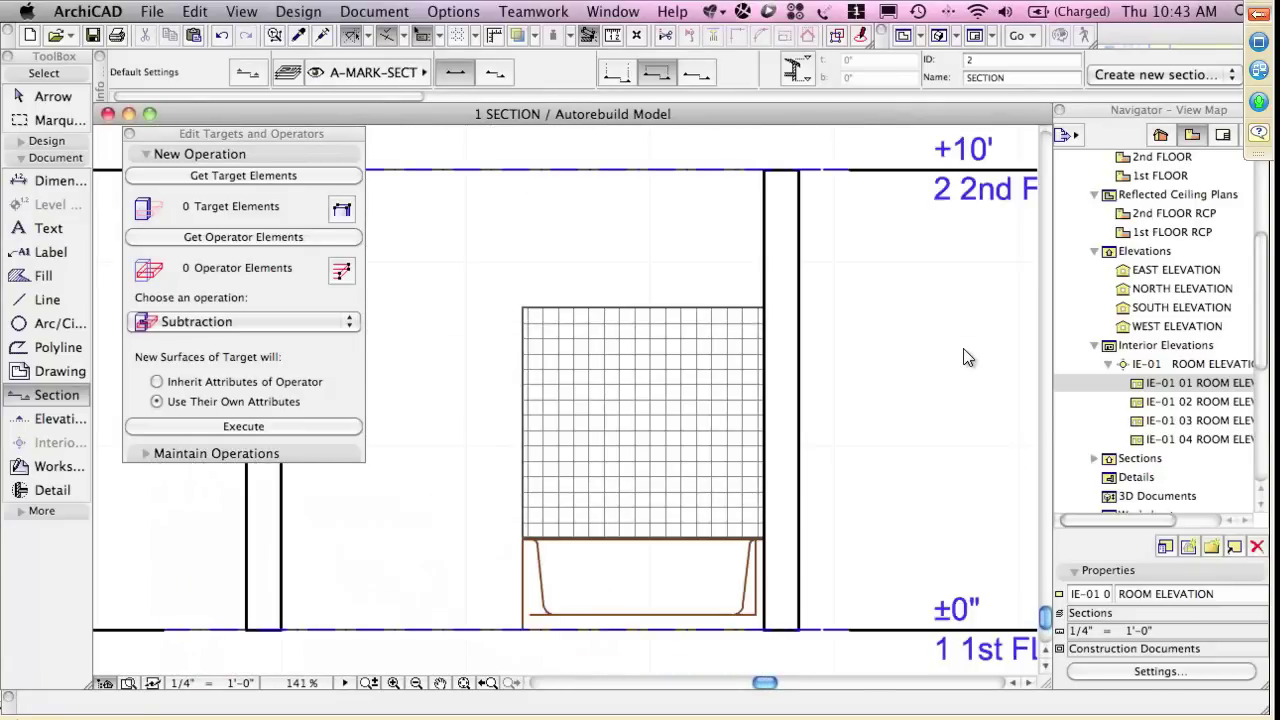
{"action": "scroll", "coordinate": [967, 357], "scroll_direction": "up", "scroll_amount": 2}
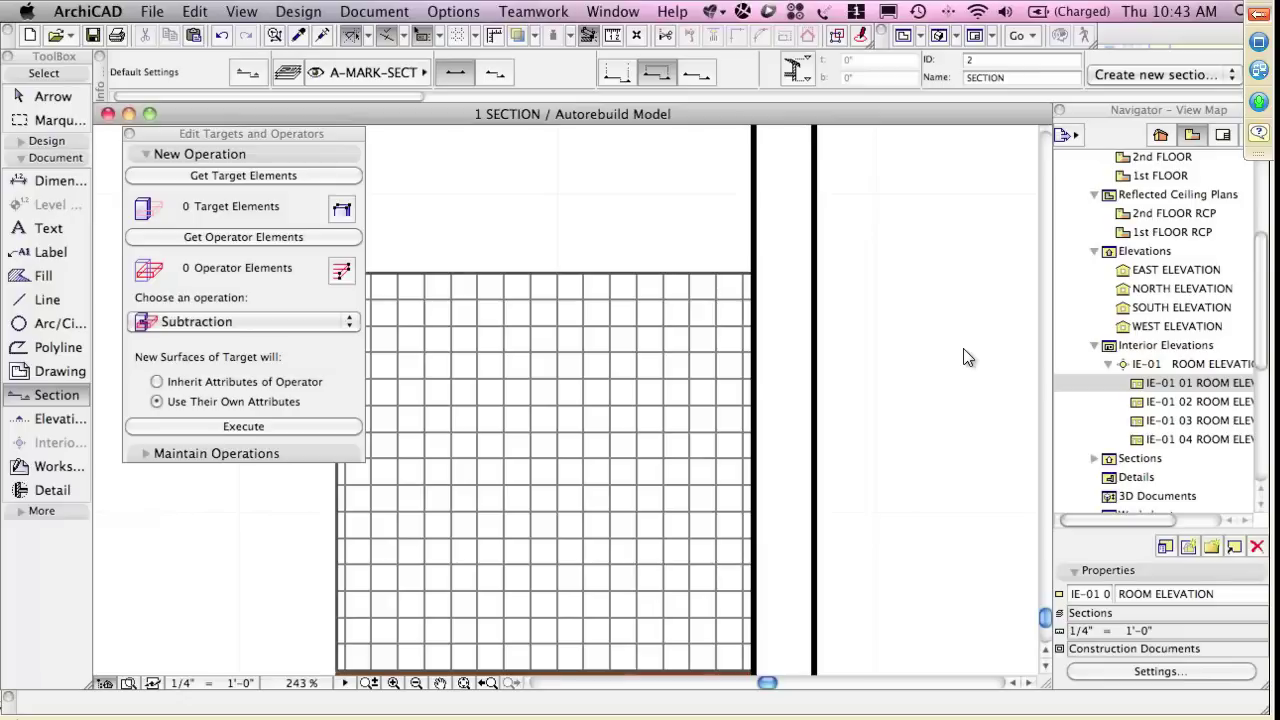
{"action": "left_click", "coordinate": [241, 12]}
{"action": "key", "text": "Up"}
{"action": "key", "text": "Up"}
{"action": "key", "text": "Up"}
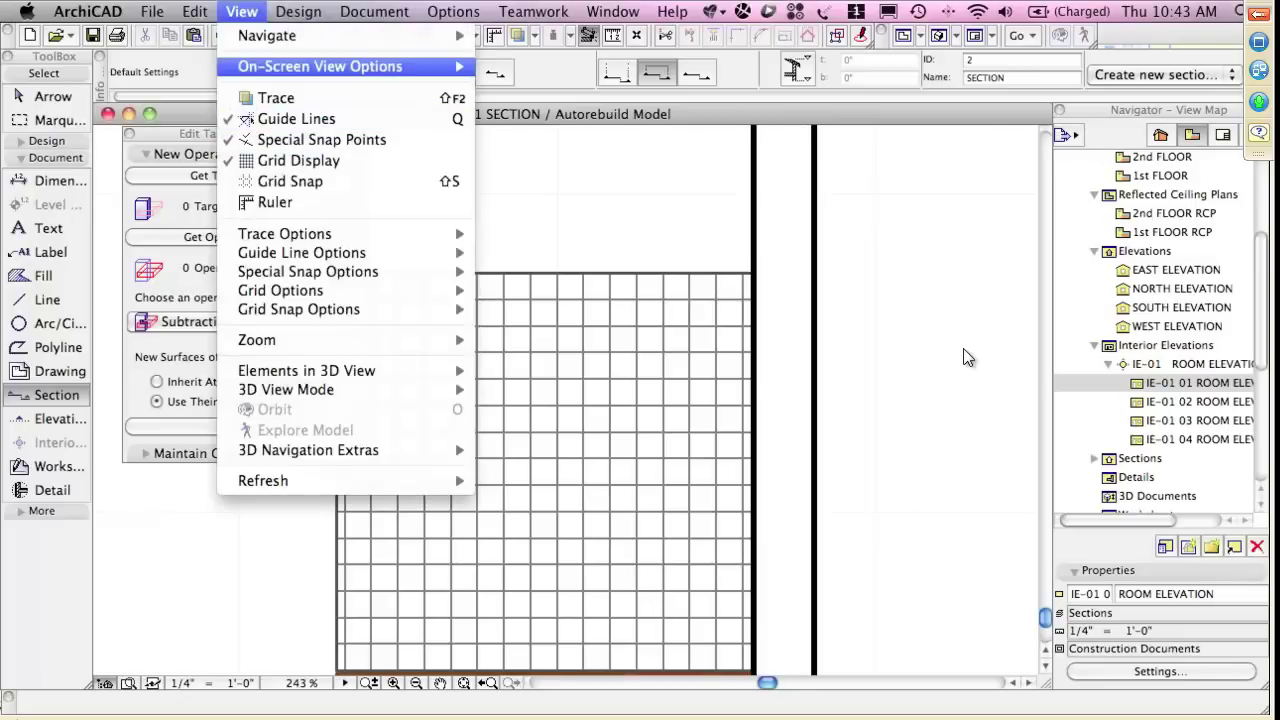
{"action": "left_click", "coordinate": [572, 130]}
{"action": "scroll", "coordinate": [964, 350], "scroll_direction": "down", "scroll_amount": 5}
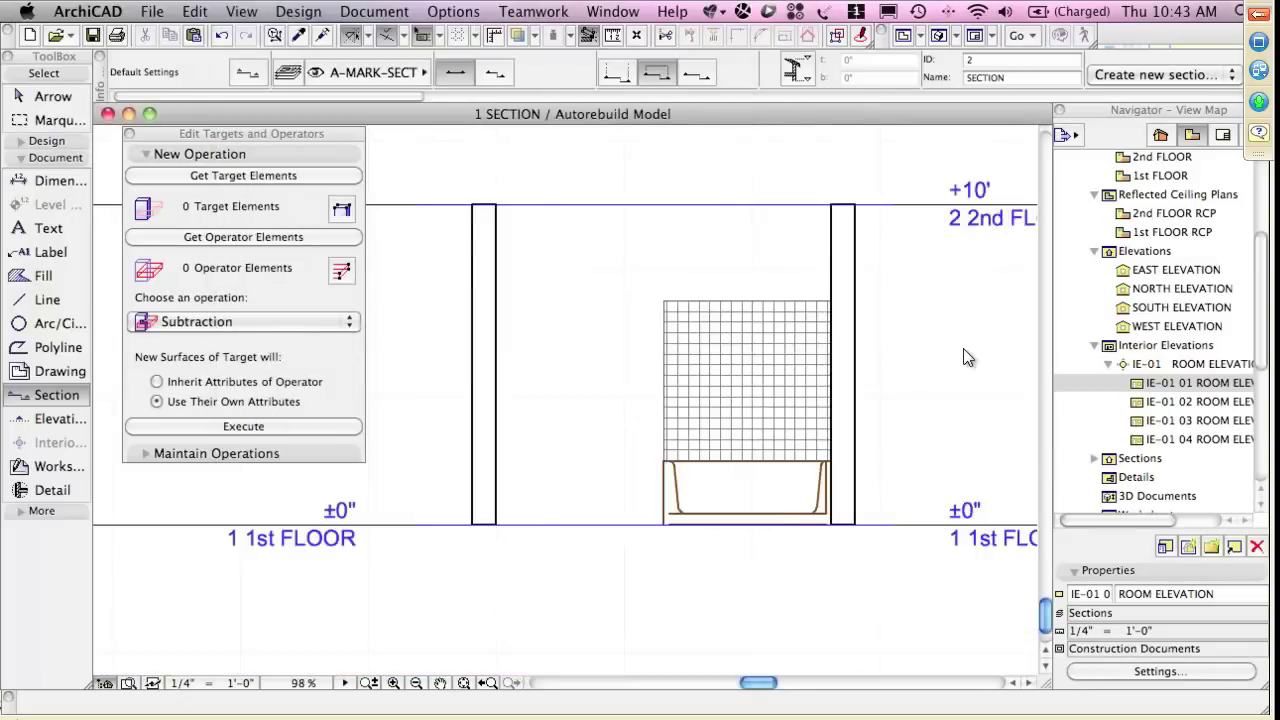
{"action": "left_click", "coordinate": [893, 319]}
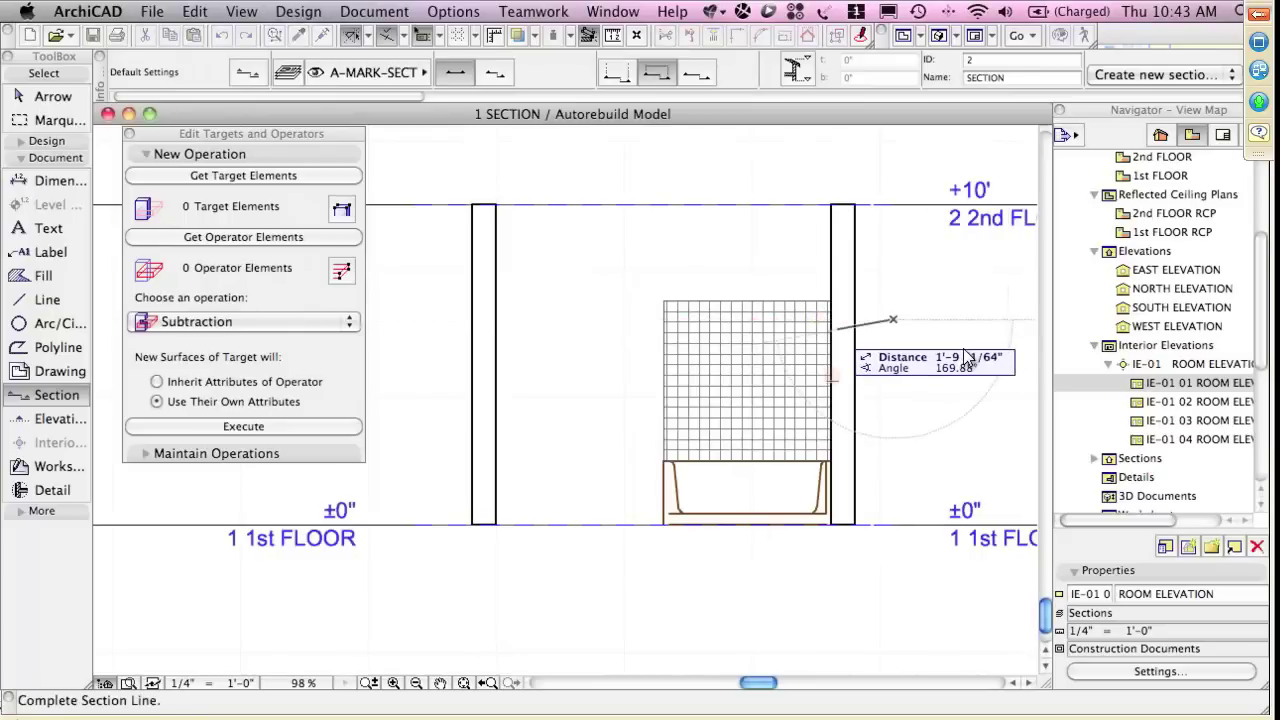
{"action": "left_click", "coordinate": [965, 357]}
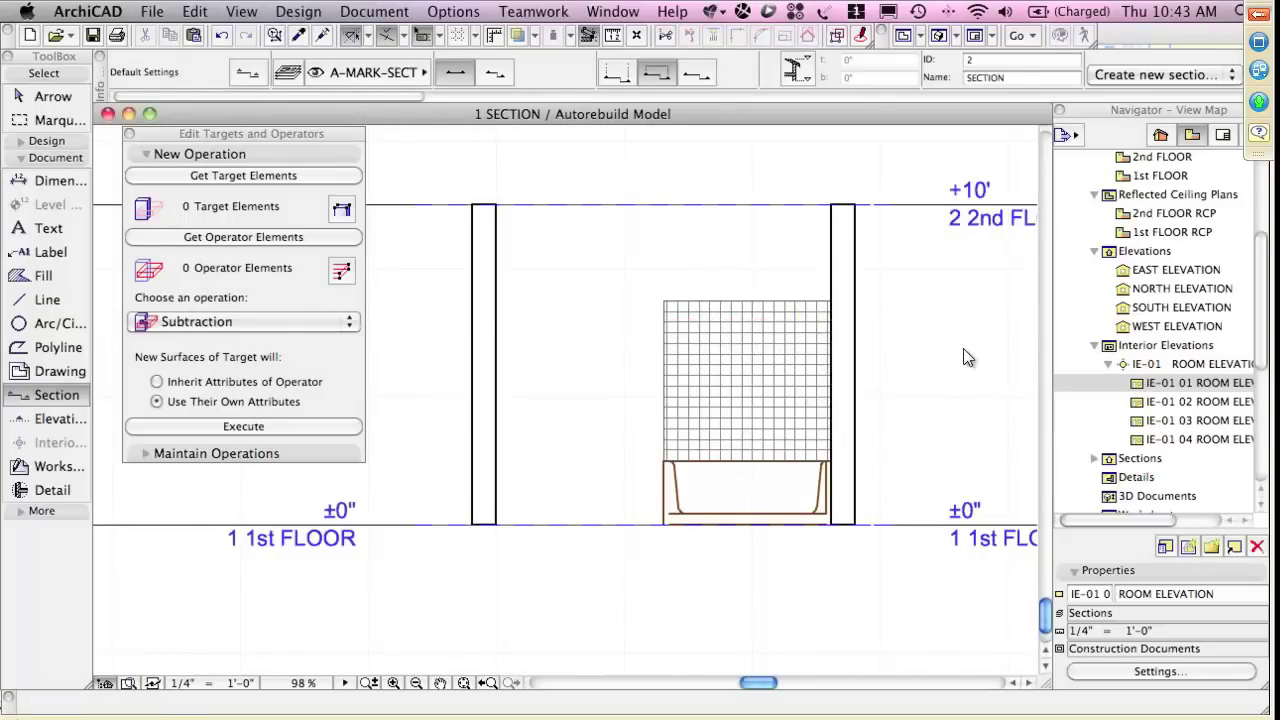
Set the cut fill of the thin tile panel recessed in the wall beside the tub to the solid fill % 50
{"action": "middle_click_drag", "start_coordinate": [964, 350], "coordinate": [777, 379]}
{"action": "scroll", "coordinate": [964, 350], "scroll_direction": "up", "scroll_amount": 6}
{"action": "scroll", "coordinate": [964, 350], "scroll_direction": "down", "scroll_amount": 2}
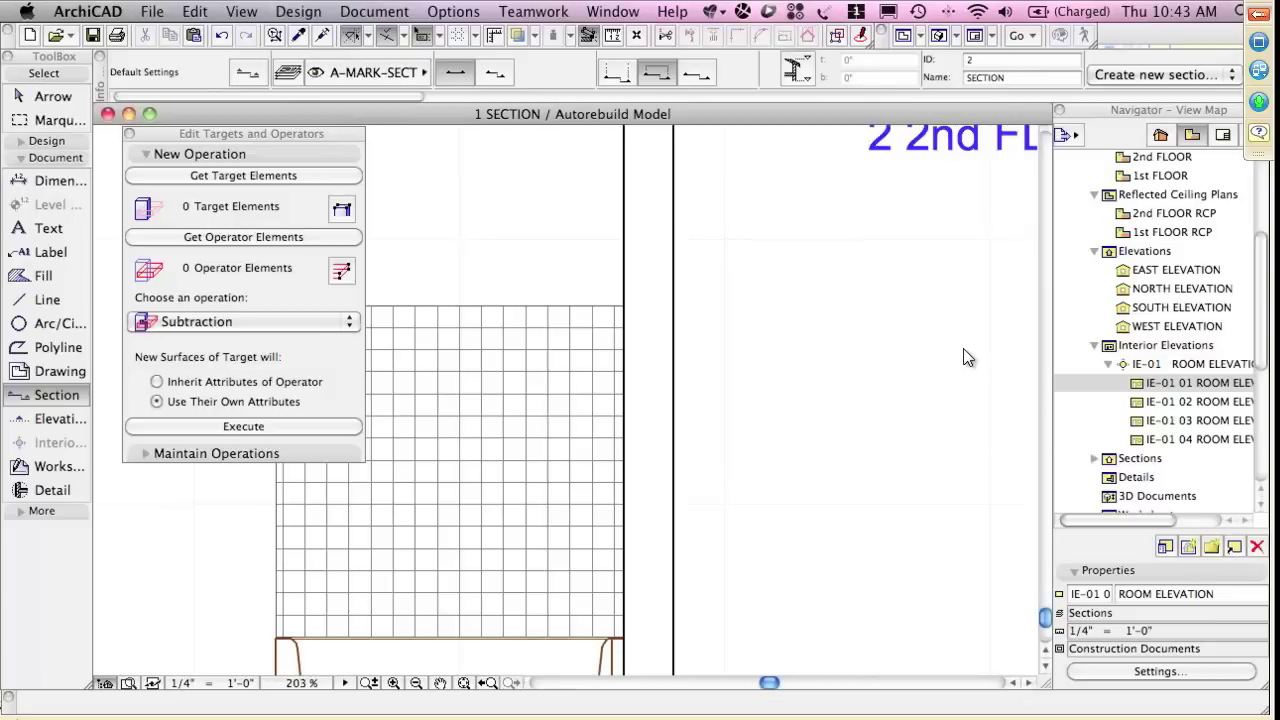
{"action": "left_click", "coordinate": [627, 553], "text": "shift"}
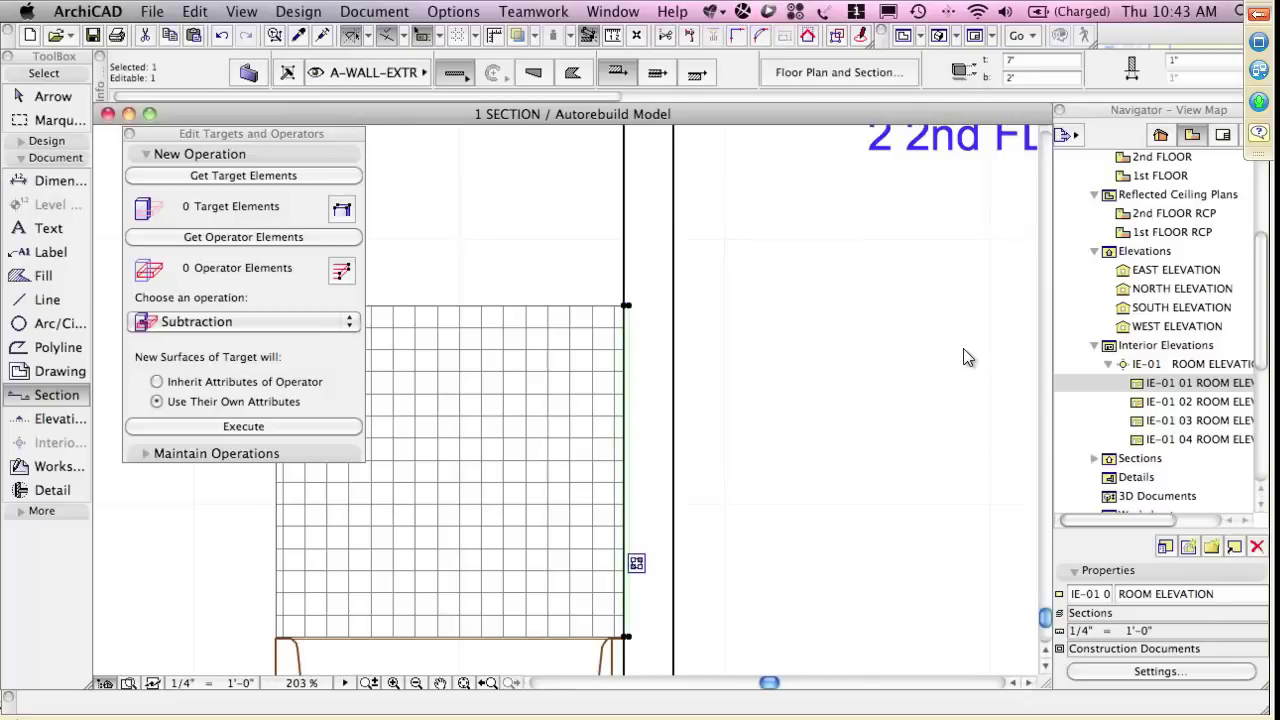
{"action": "left_click", "coordinate": [840, 72]}
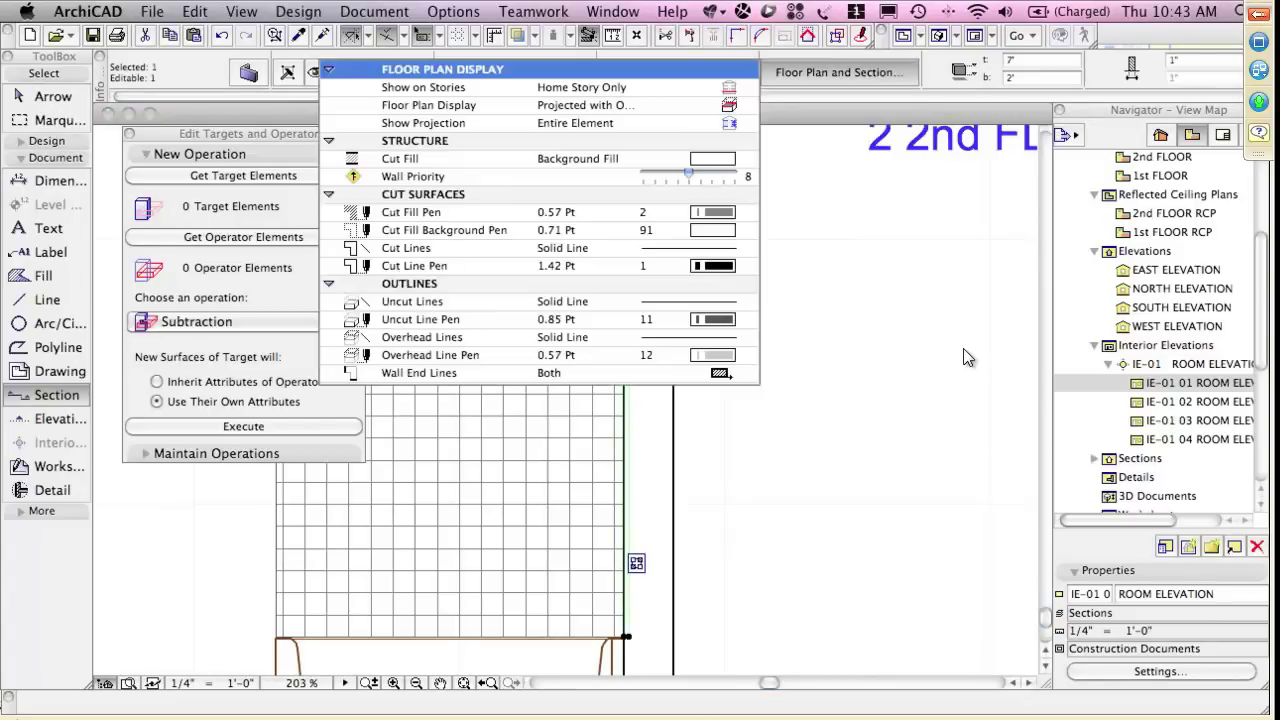
{"action": "left_click", "coordinate": [714, 158]}
{"action": "left_click", "coordinate": [747, 159]}
{"action": "key", "text": "Down"}
{"action": "key", "text": "Down"}
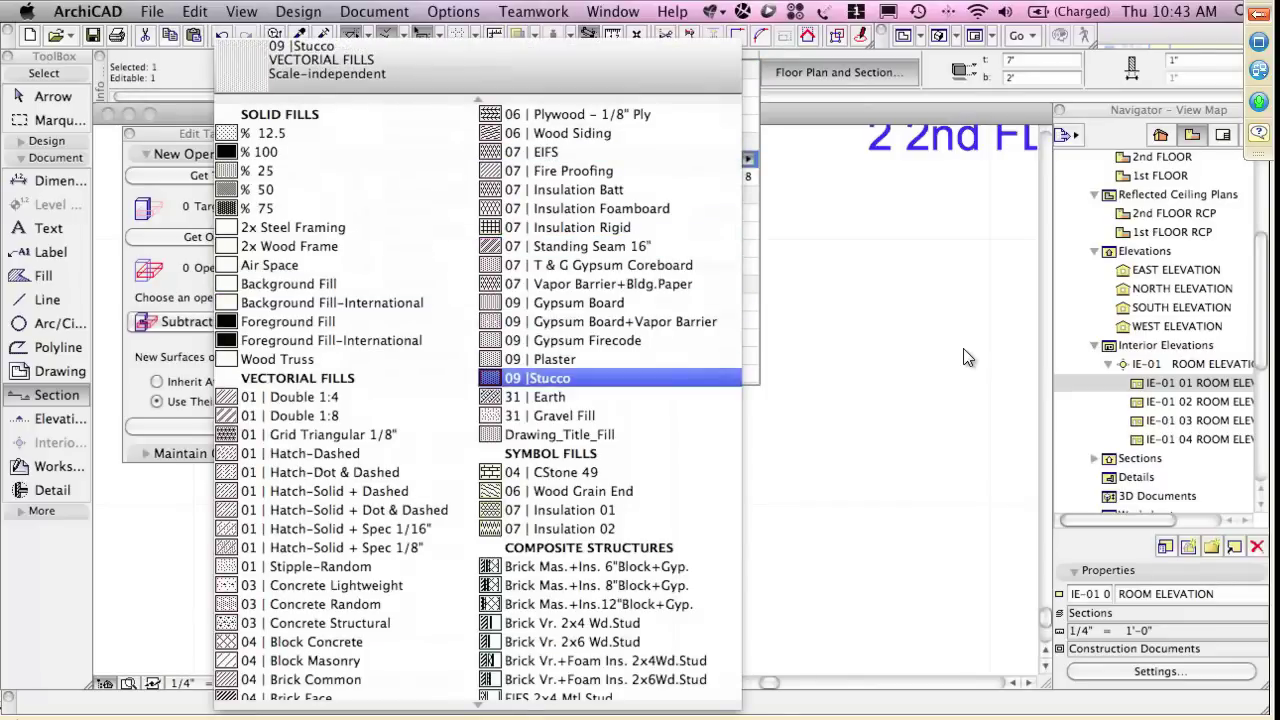
{"action": "key", "text": "Up"}
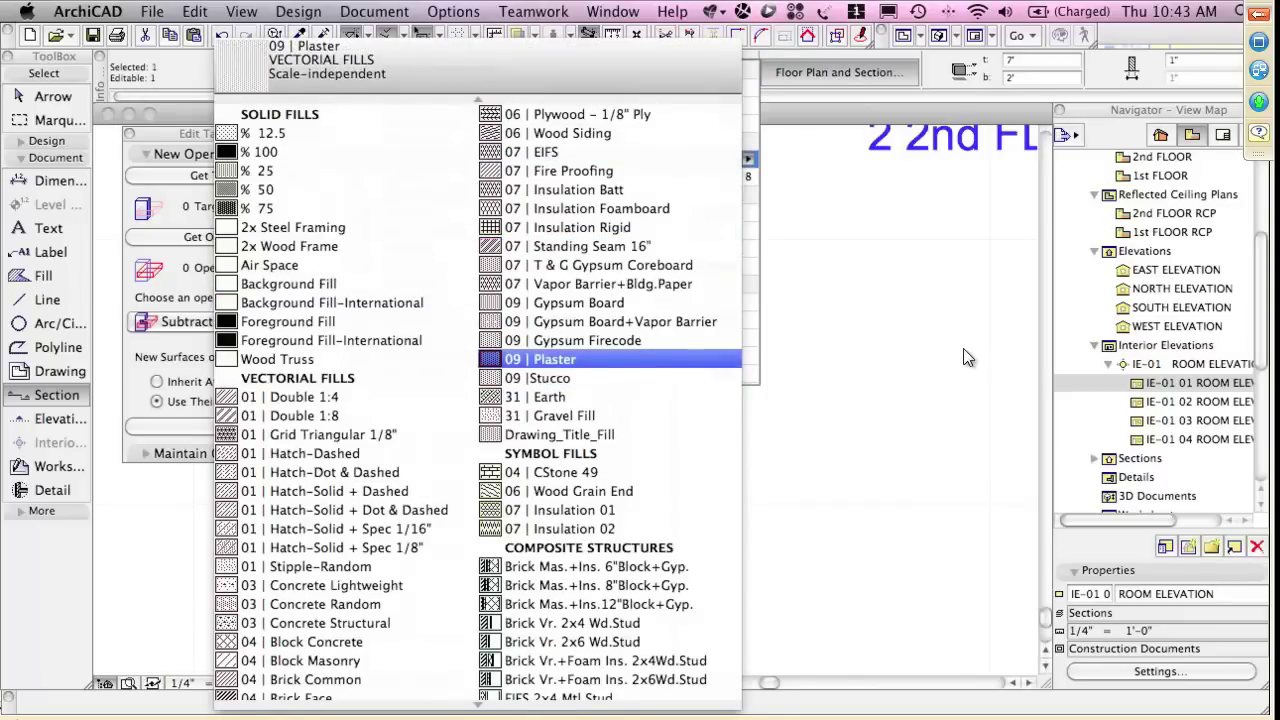
{"action": "key", "text": "Down"}
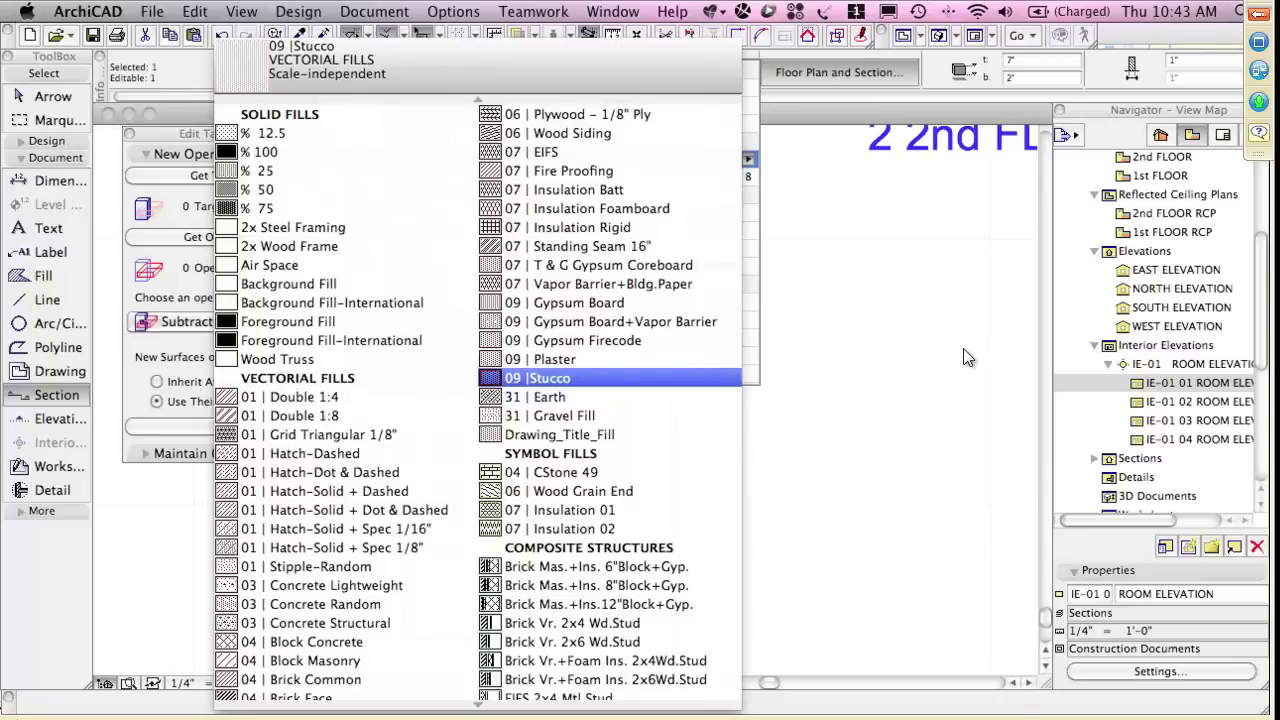
{"action": "key", "text": "Left"}
{"action": "key", "text": "Up"}
{"action": "key", "text": "Up"}
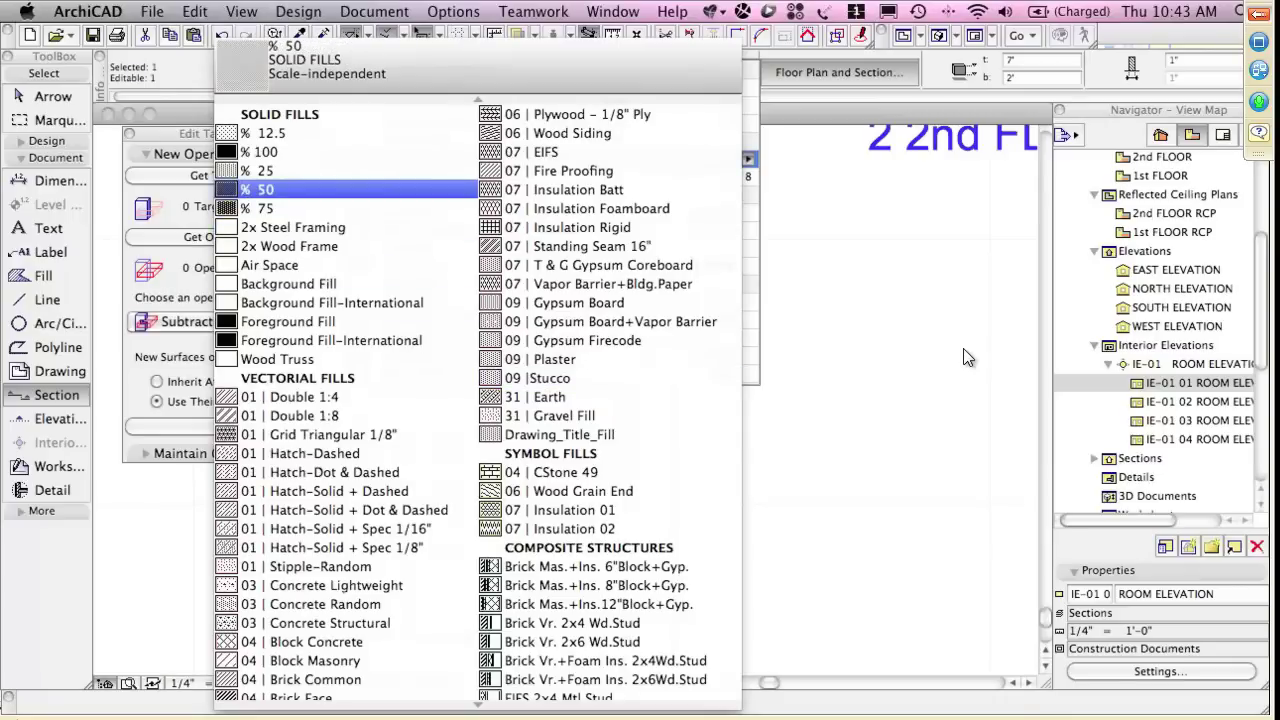
{"action": "key", "text": "Return"}
{"action": "key", "text": "Return"}
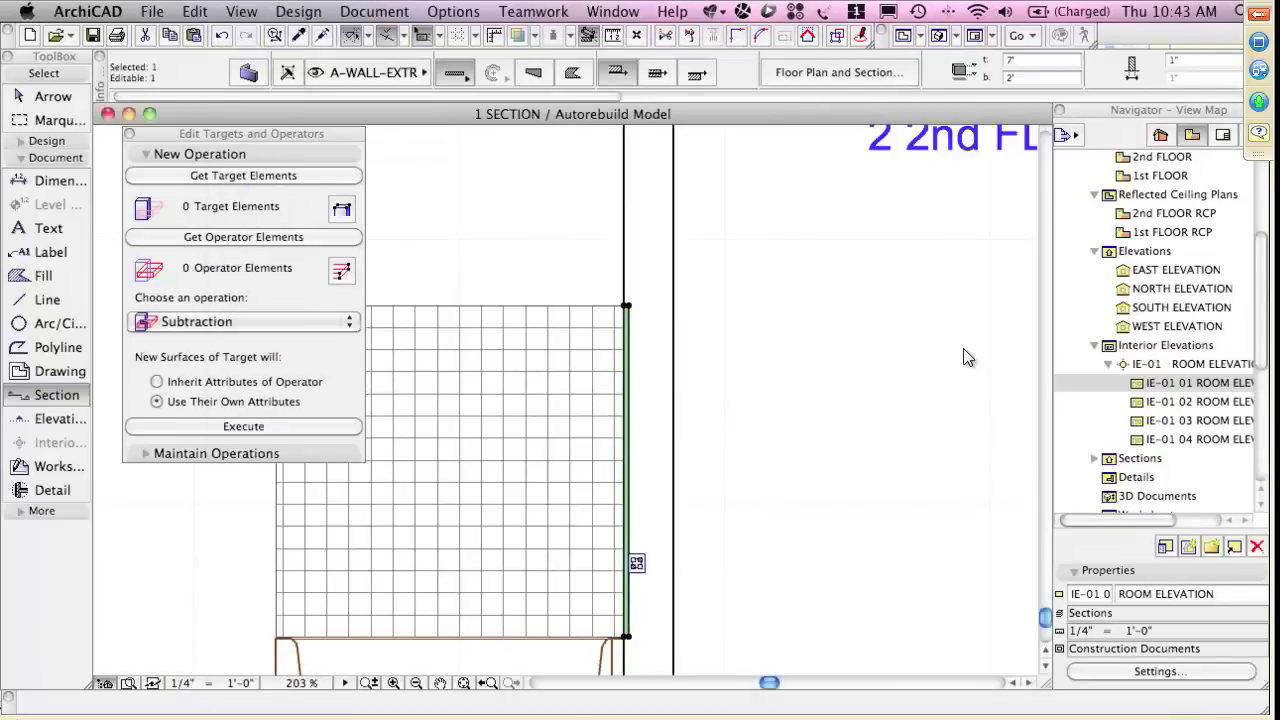
{"action": "key", "text": "Escape"}
{"action": "scroll", "coordinate": [965, 357], "scroll_direction": "up", "scroll_amount": 4}
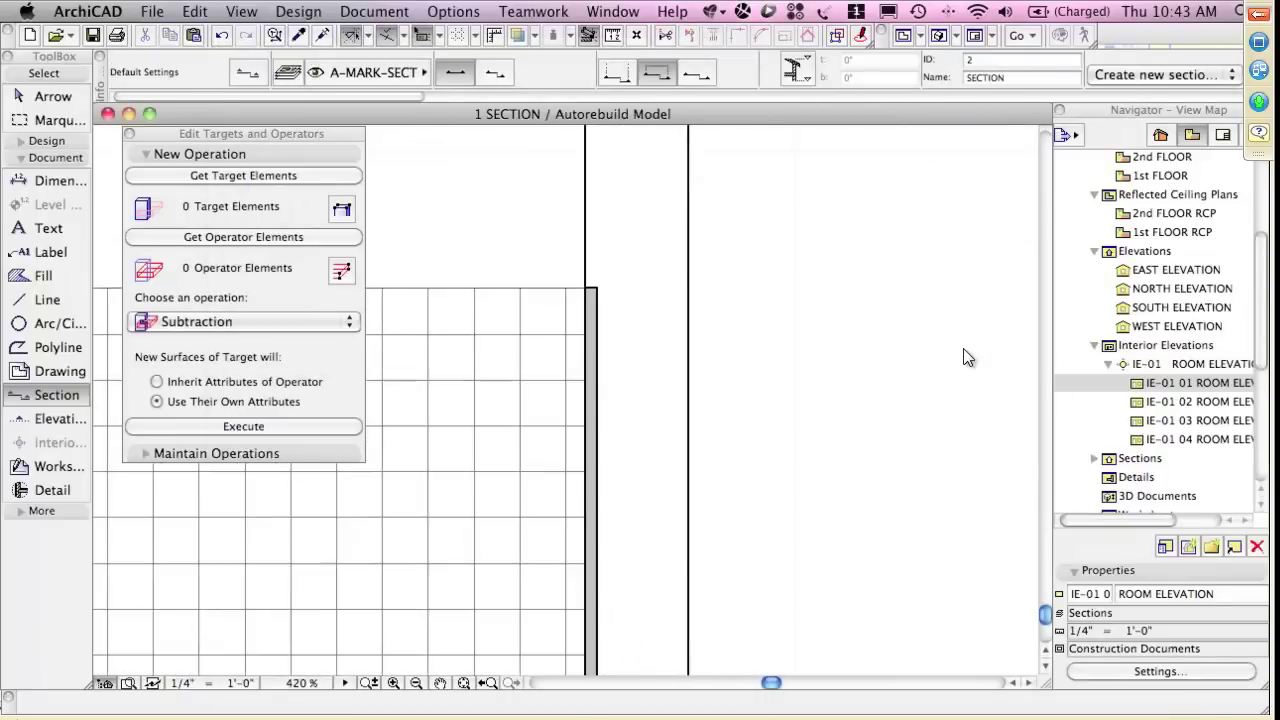
Return to the 1st FLOOR plan, deselect the section line and set the Interior Elevation tool to the chained limit line method
{"action": "scroll", "coordinate": [968, 358], "scroll_direction": "left", "scroll_amount": 5}
{"action": "scroll", "coordinate": [968, 358], "scroll_direction": "down", "scroll_amount": 3}
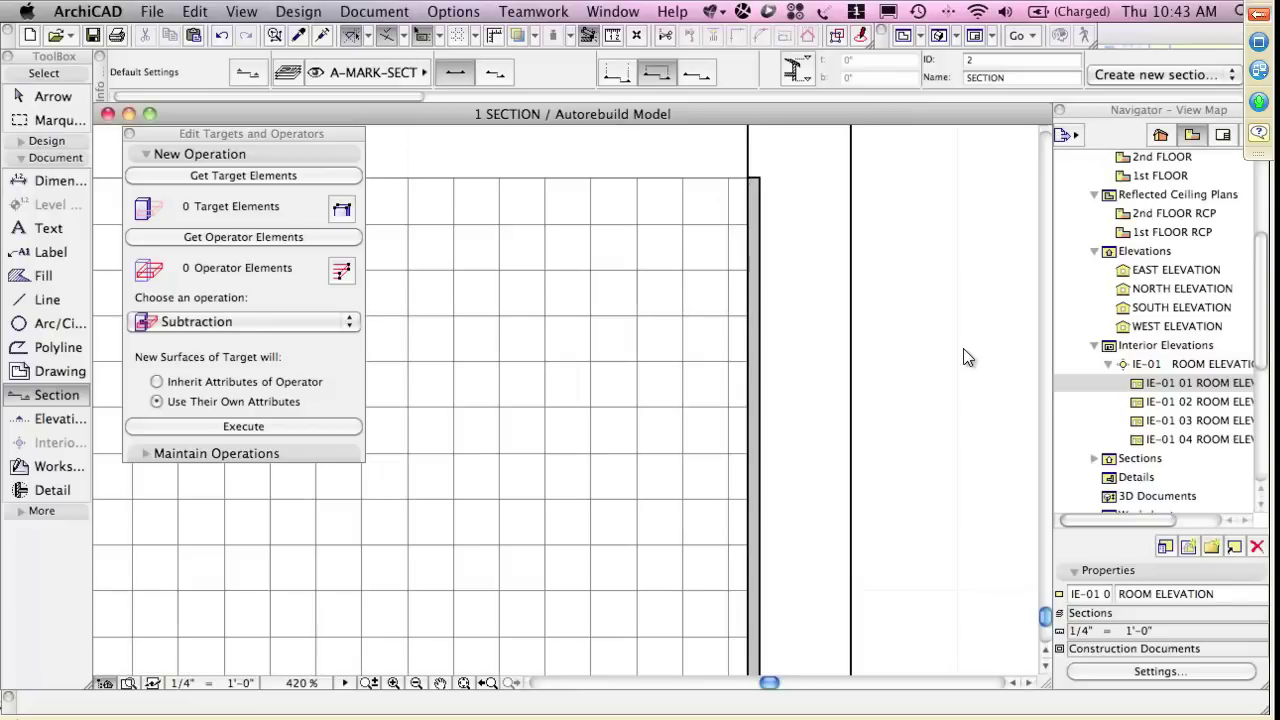
{"action": "key", "text": "super+minus"}
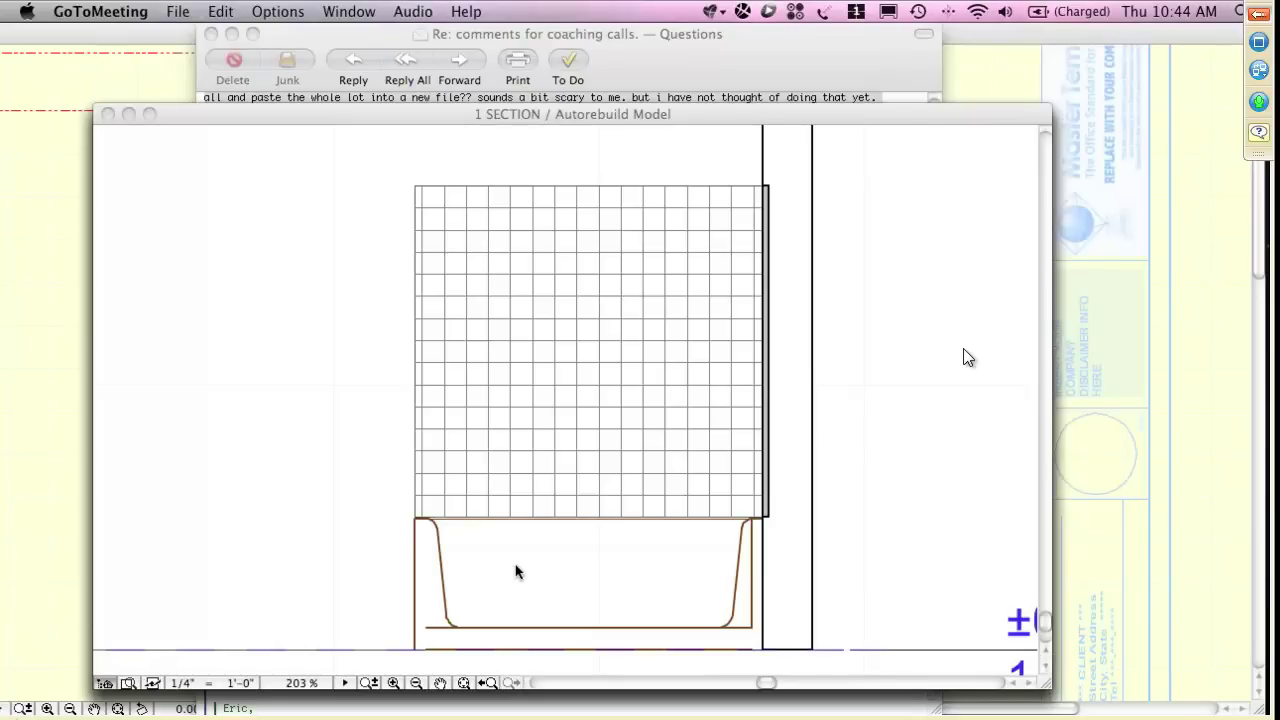
{"action": "left_click", "coordinate": [965, 357]}
{"action": "key", "text": "F2"}
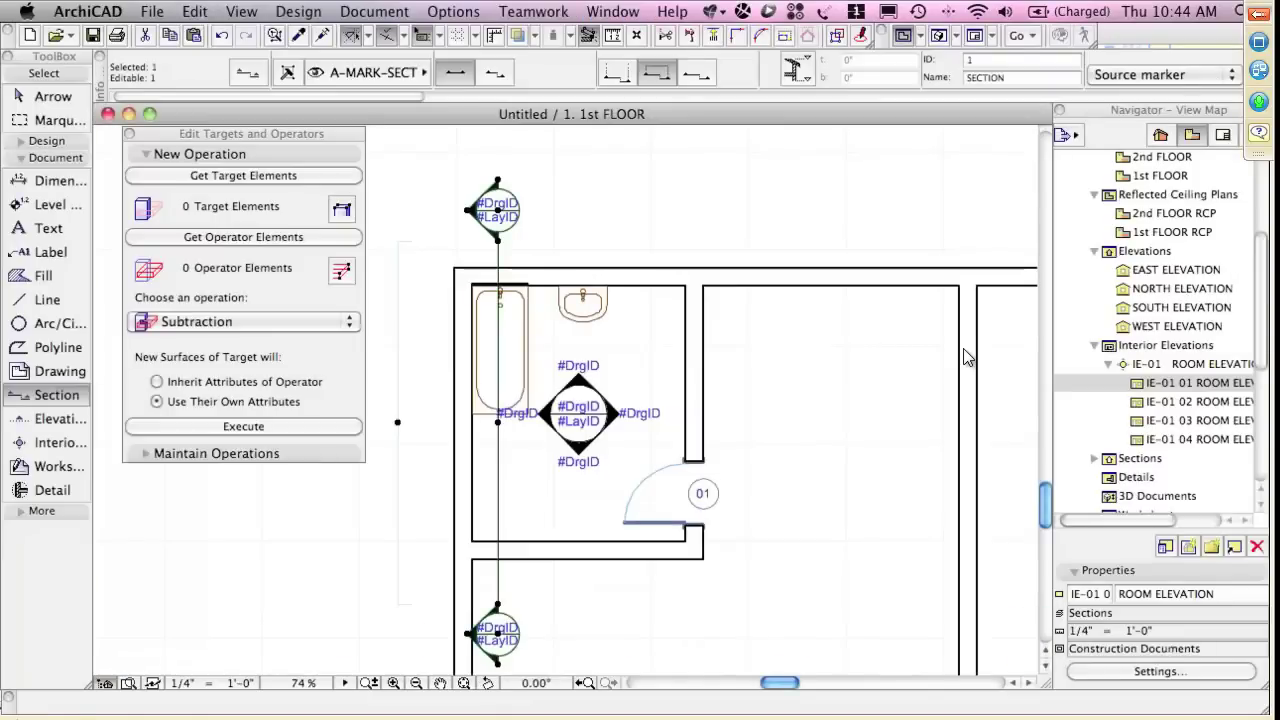
{"action": "key", "text": "Escape"}
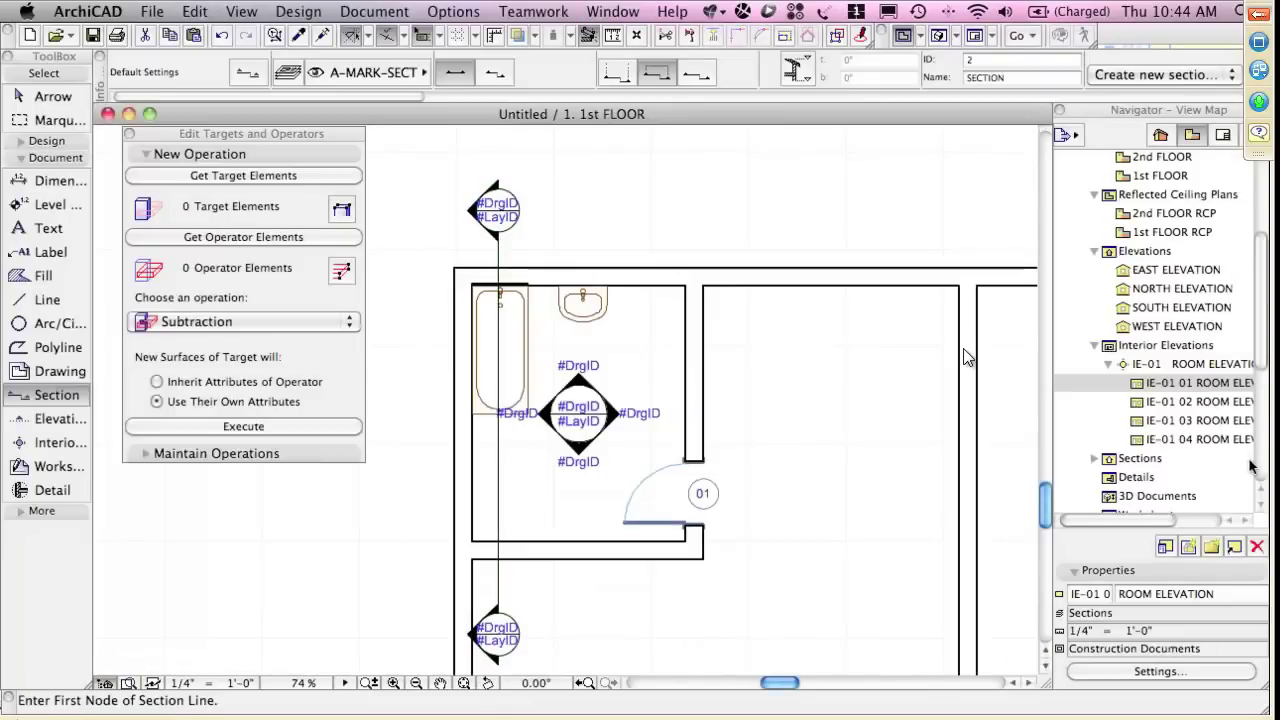
{"action": "left_click", "coordinate": [58, 443]}
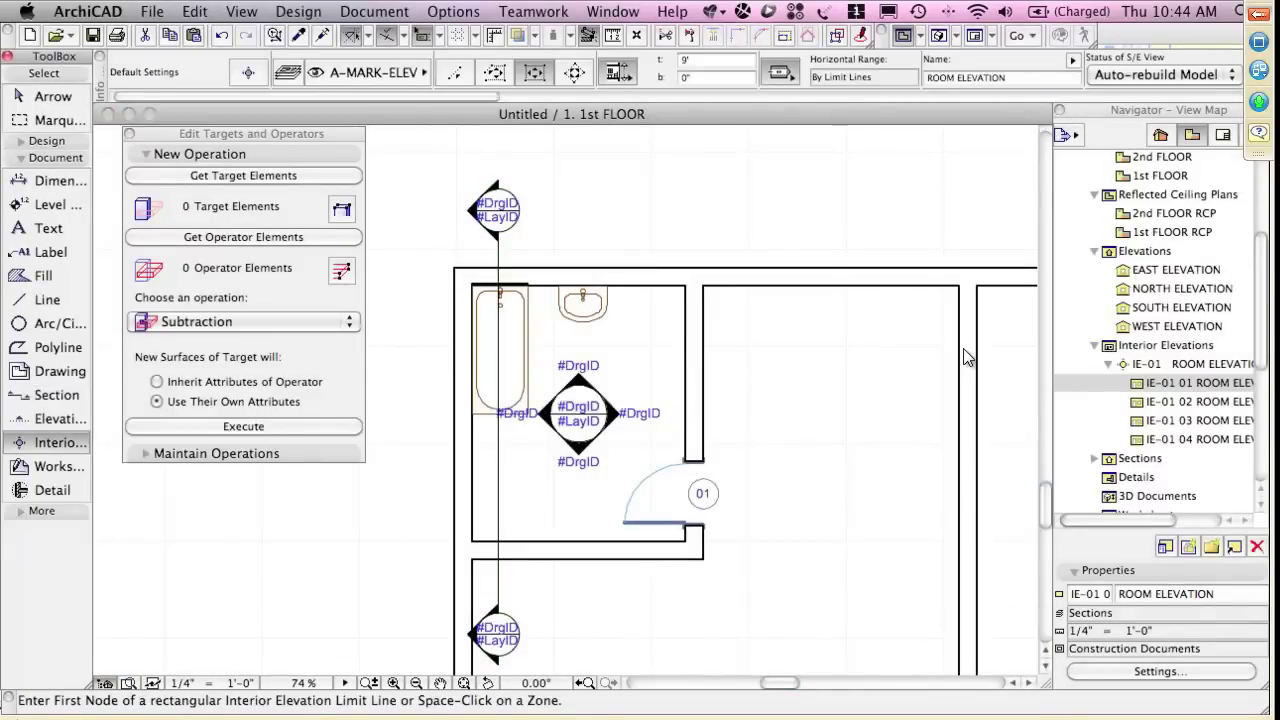
{"action": "left_click", "coordinate": [495, 73]}
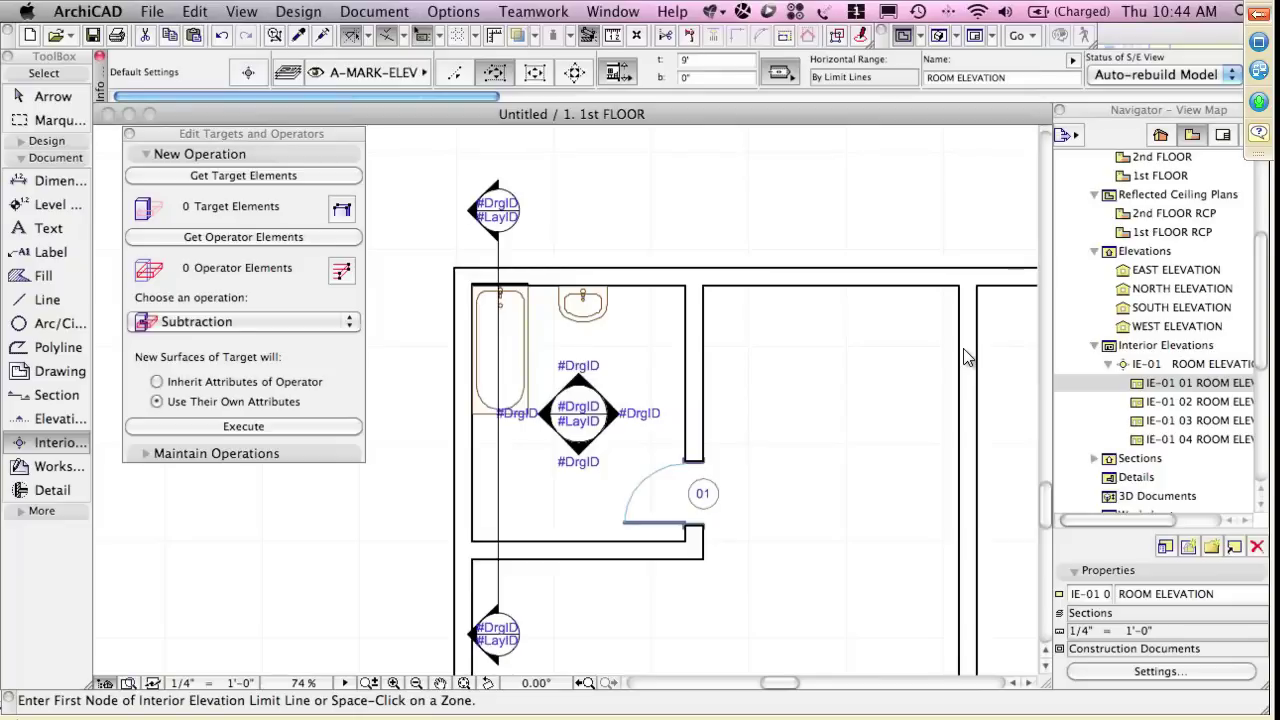
Shorten the bathroom wall containing door 01 to about 5'-7" by stretching its end at the exterior wall back toward the door
{"action": "left_click", "coordinate": [703, 441], "text": "shift"}
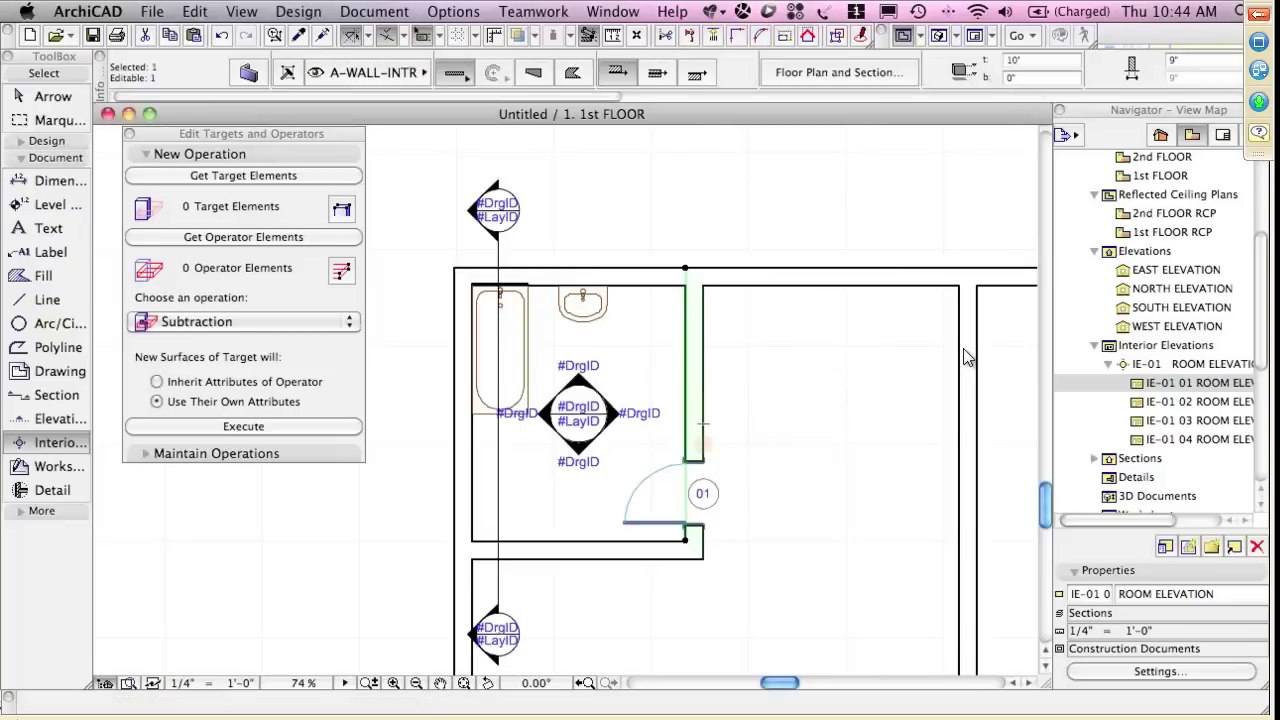
{"action": "left_click", "coordinate": [703, 443]}
{"action": "left_click", "coordinate": [897, 364]}
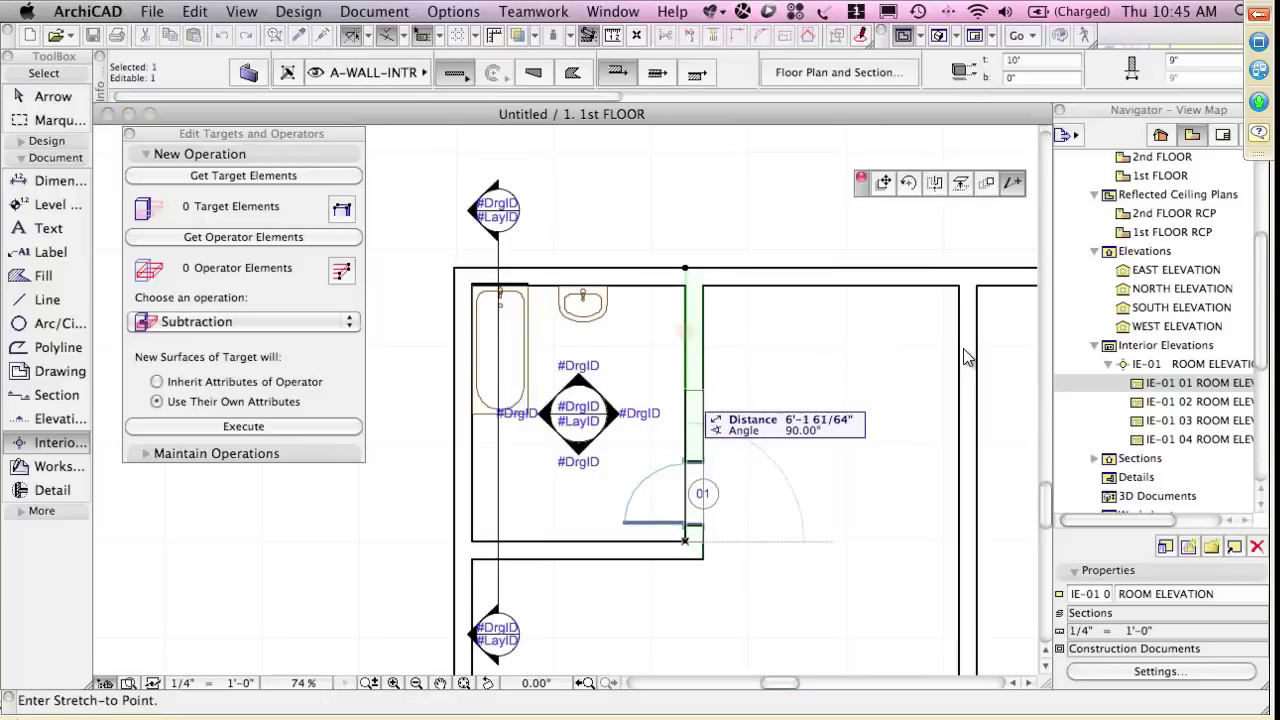
{"action": "left_click", "coordinate": [686, 404]}
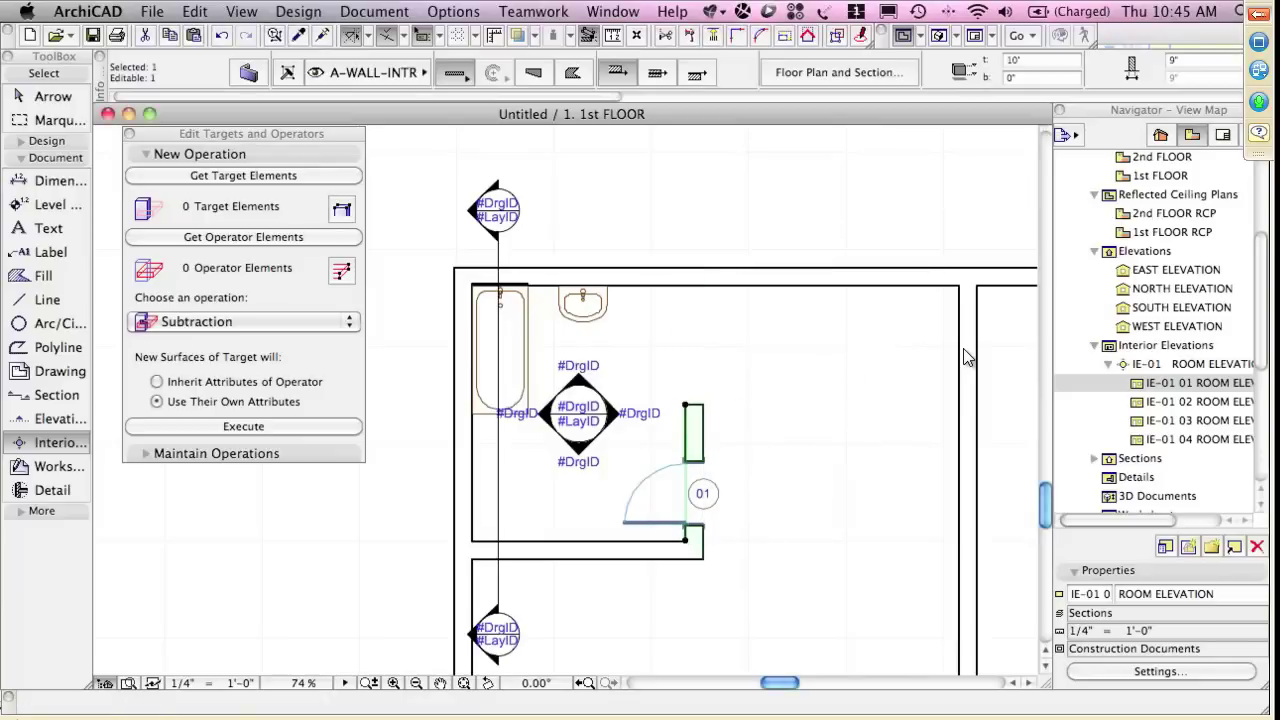
{"action": "left_click", "coordinate": [685, 404]}
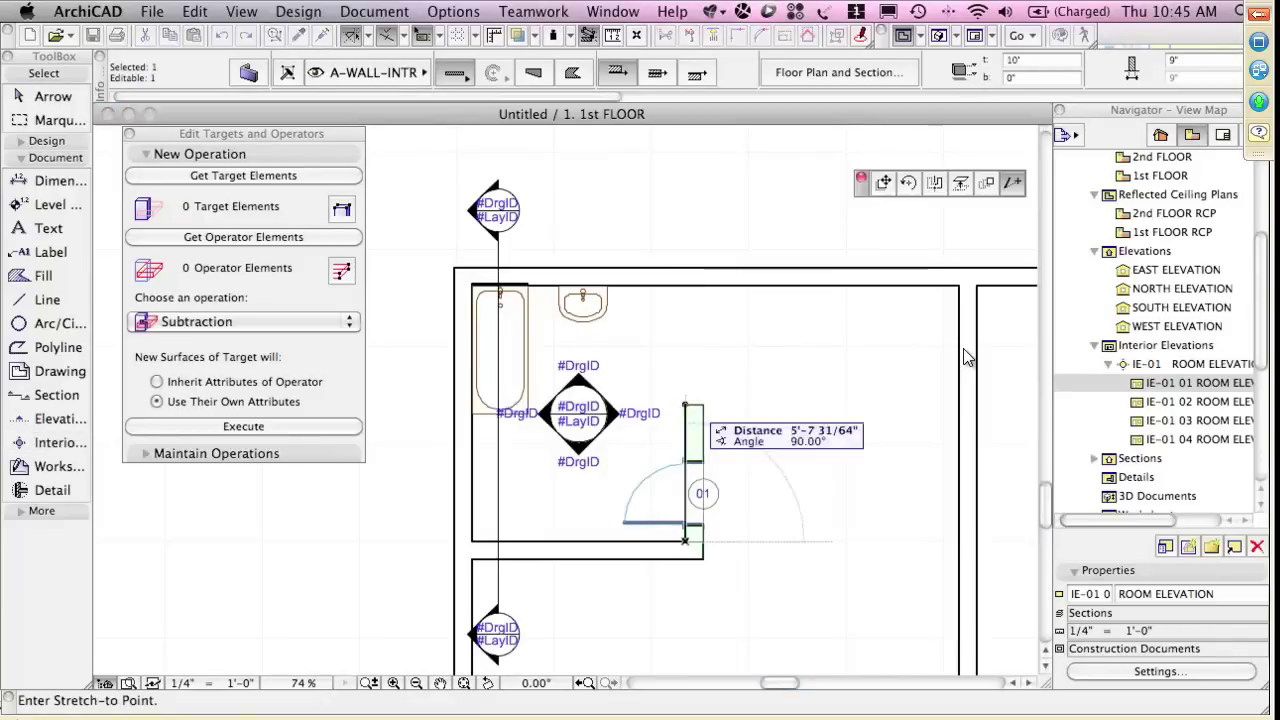
{"action": "key", "text": "Escape"}
{"action": "key", "text": "Escape"}
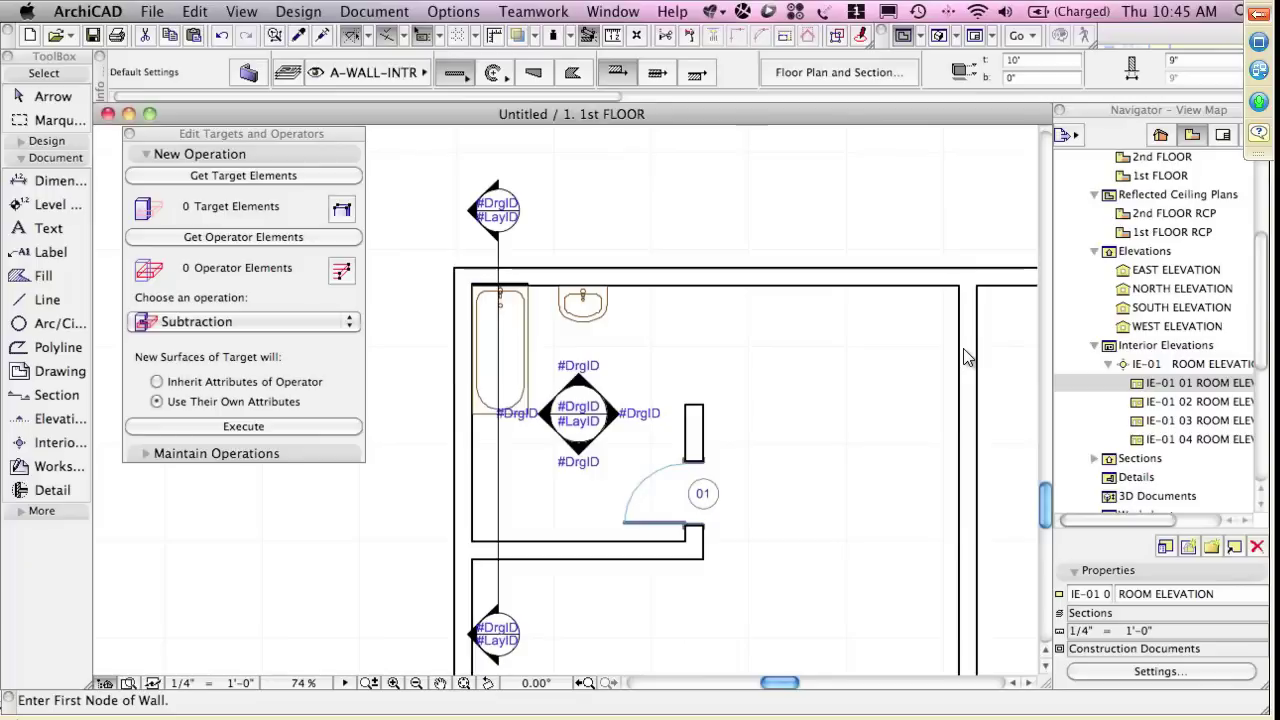
Draw chained interior walls from the shortened wall's end, jogging outward from the bathroom and running up to the exterior wall
{"action": "left_click", "coordinate": [685, 404]}
{"action": "left_click", "coordinate": [732, 404]}
{"action": "left_click", "coordinate": [732, 286]}
{"action": "key", "text": "Return"}
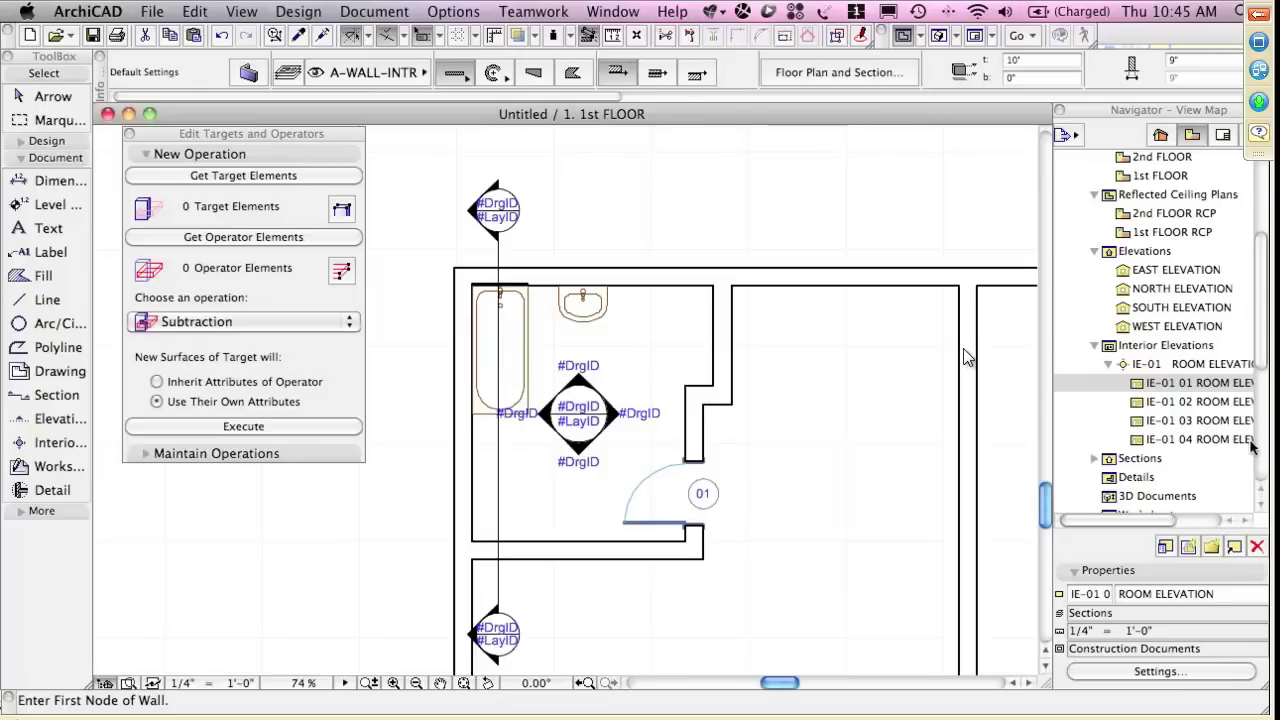
Draw a three-sided interior elevation along the tub wall, the sink wall and straight down the widened side past the jog
{"action": "left_click", "coordinate": [58, 443]}
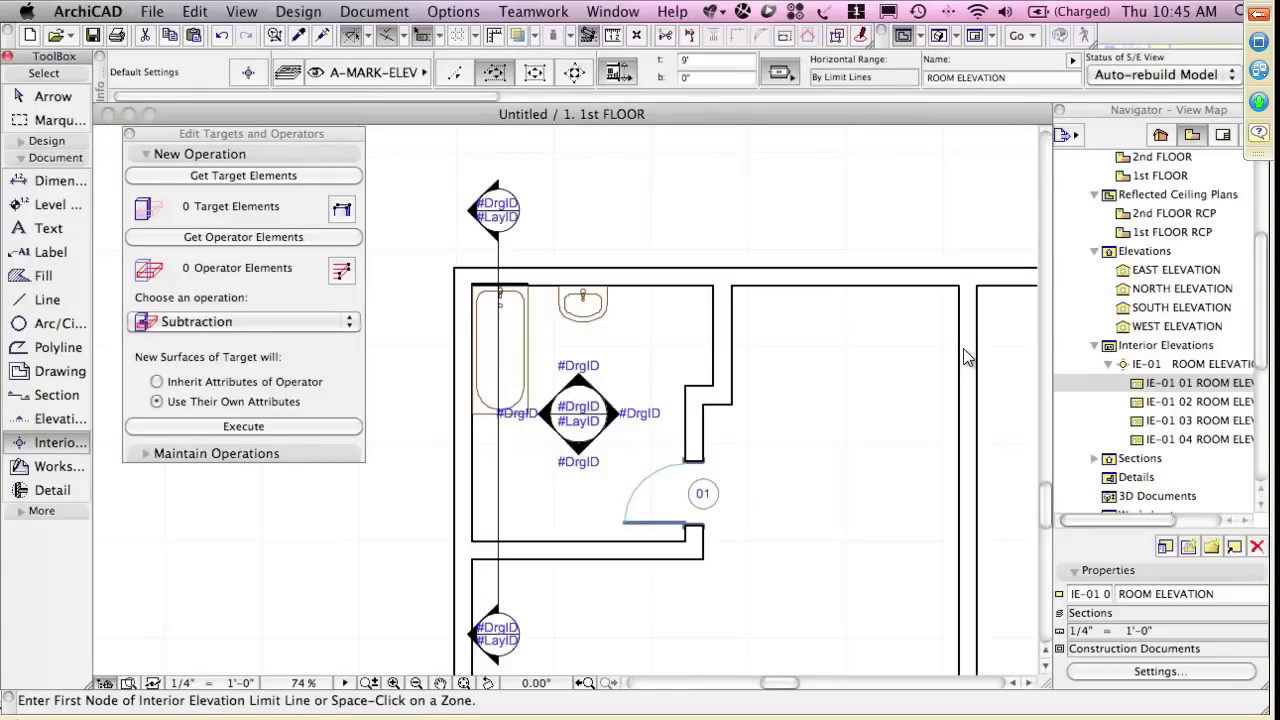
{"action": "key", "text": "g"}
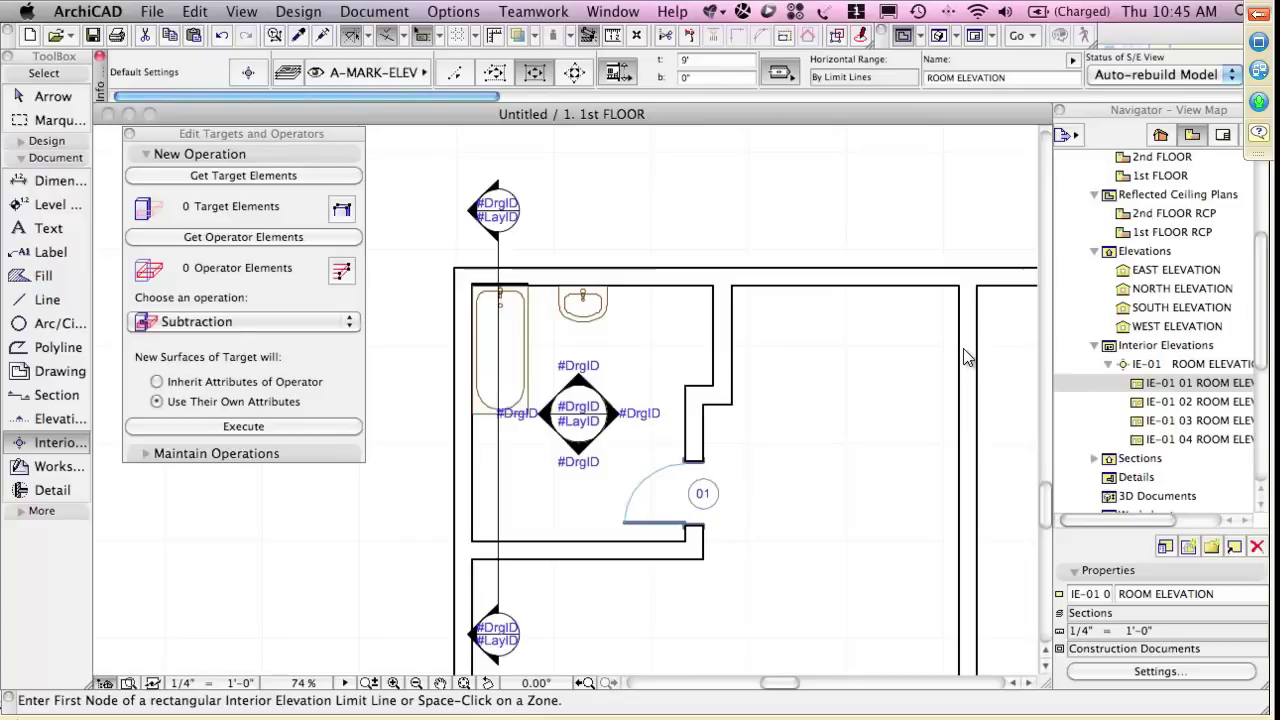
{"action": "left_click", "coordinate": [472, 541]}
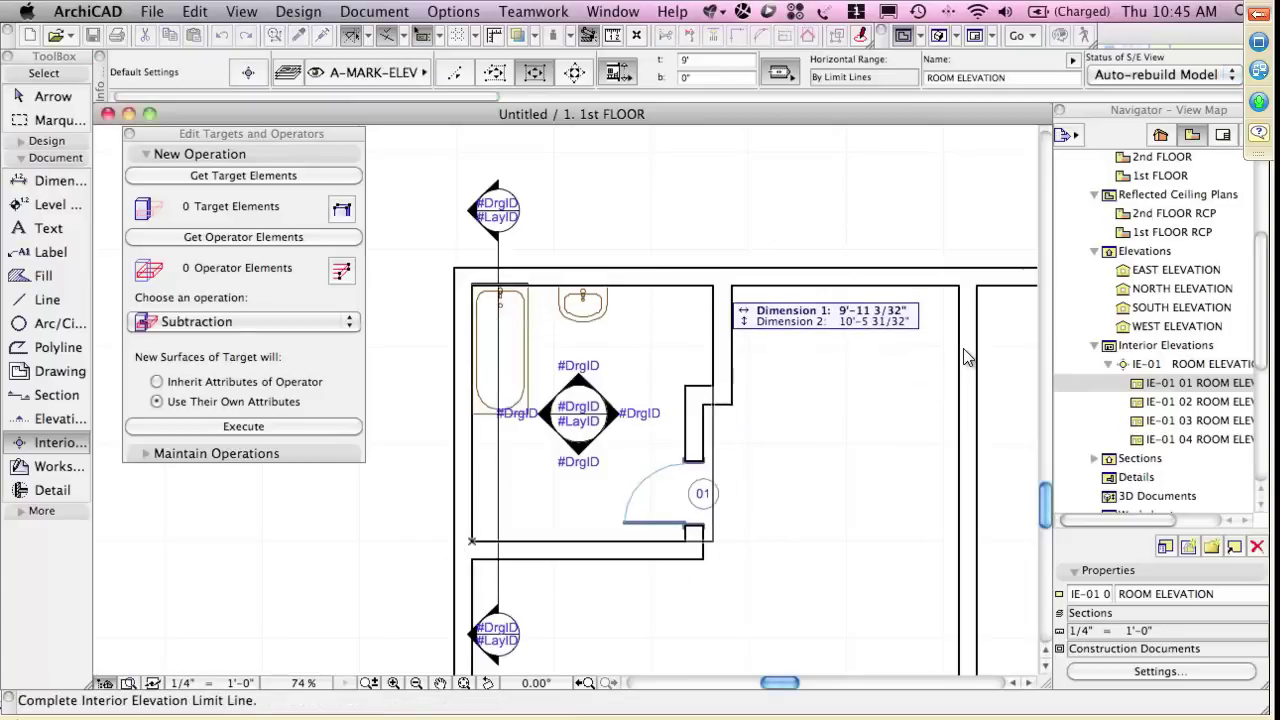
{"action": "left_click", "coordinate": [967, 357]}
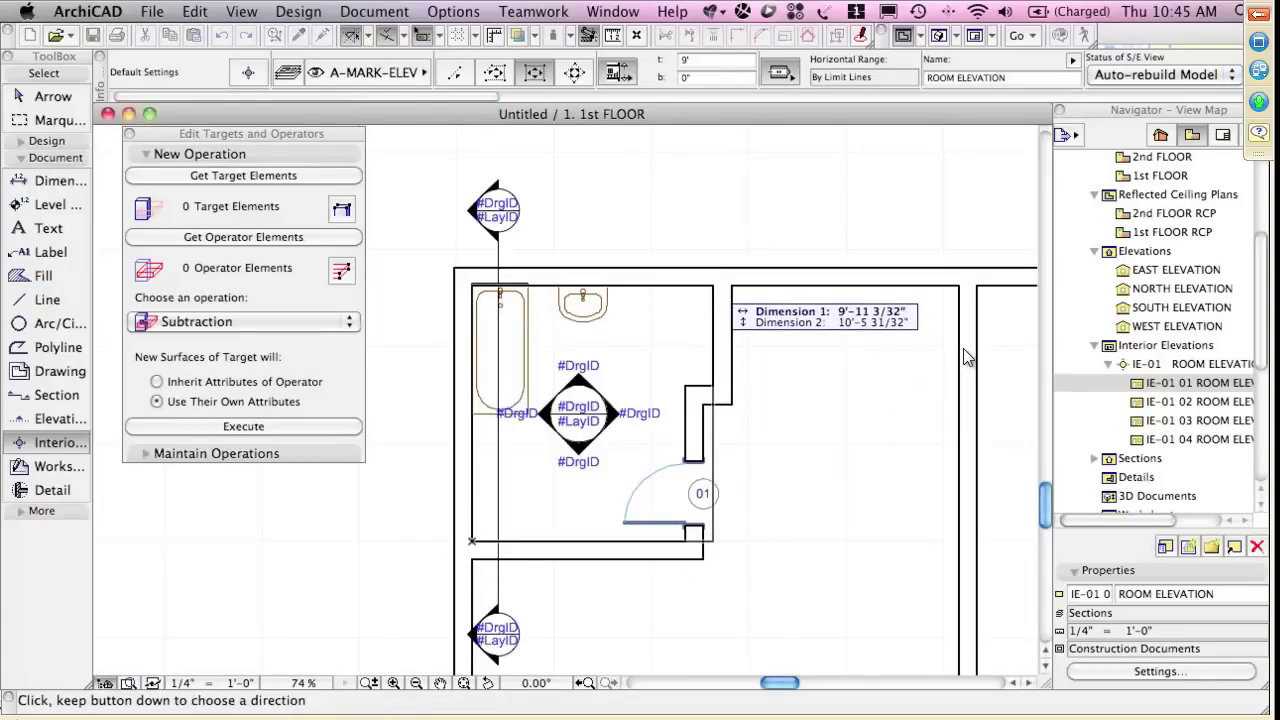
{"action": "left_click", "coordinate": [495, 73]}
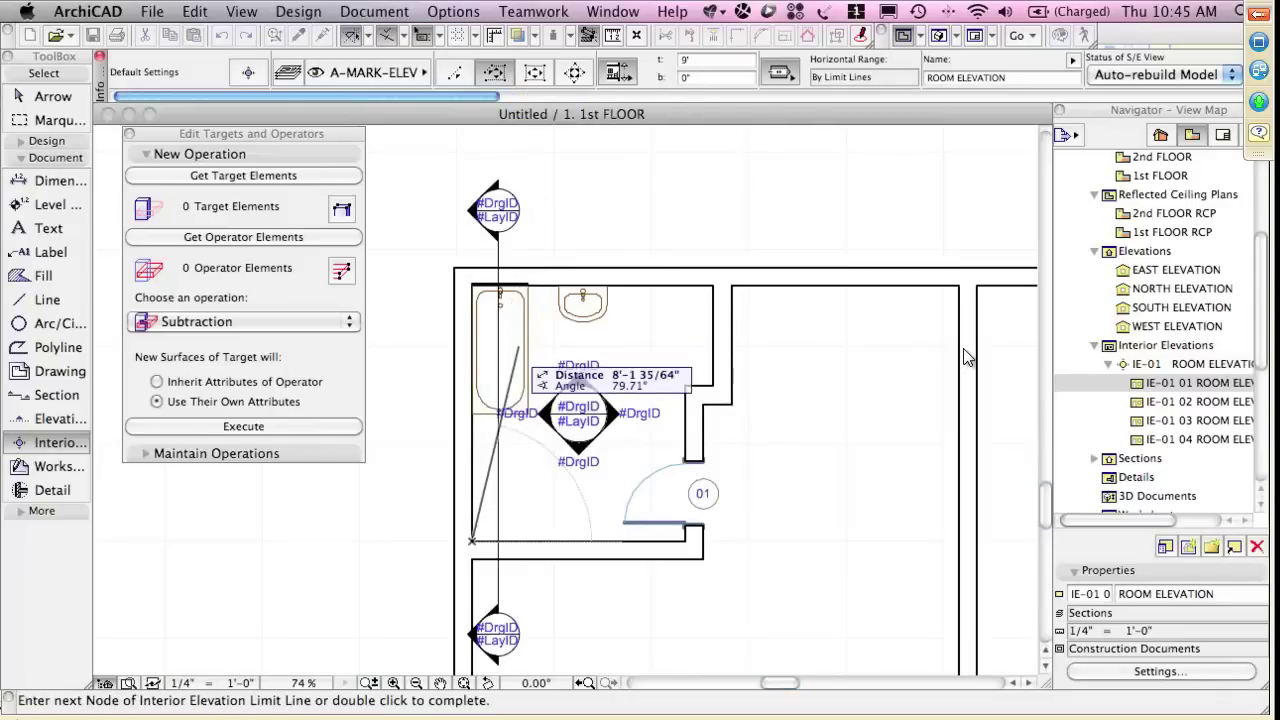
{"action": "left_click", "coordinate": [472, 286]}
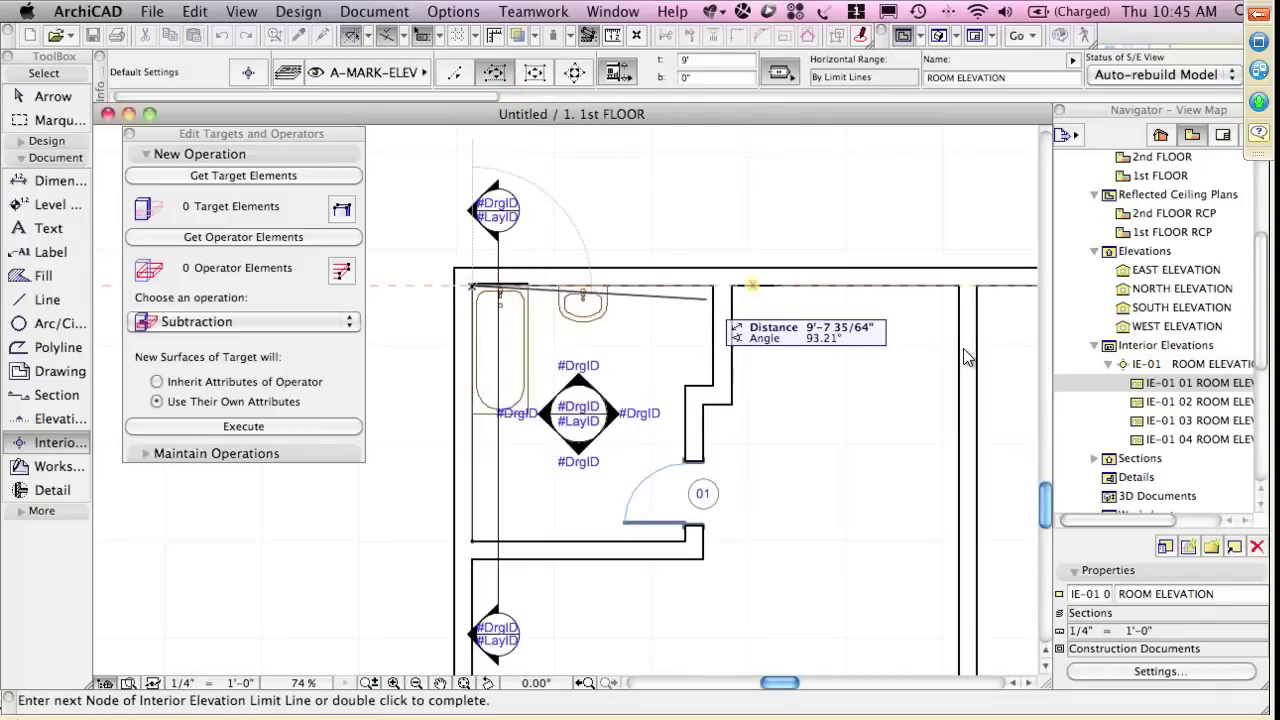
{"action": "left_click", "coordinate": [714, 287]}
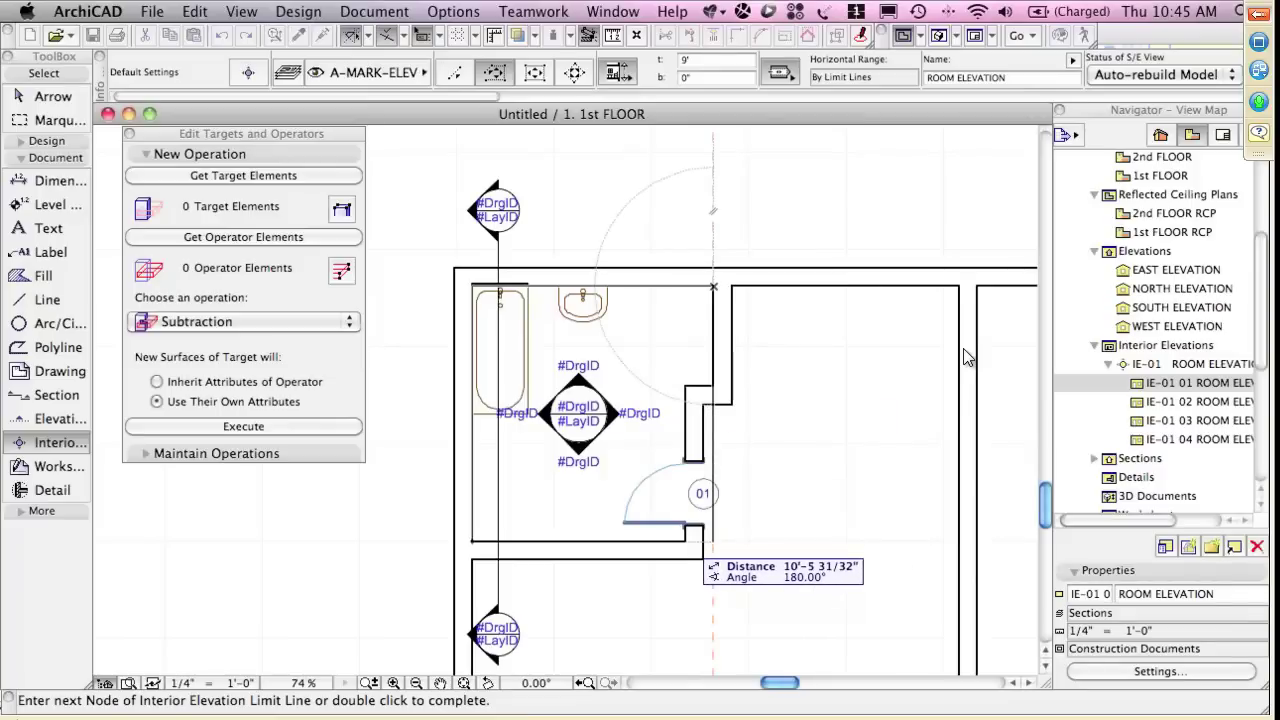
{"action": "left_click", "coordinate": [713, 541]}
{"action": "double_click", "coordinate": [713, 541]}
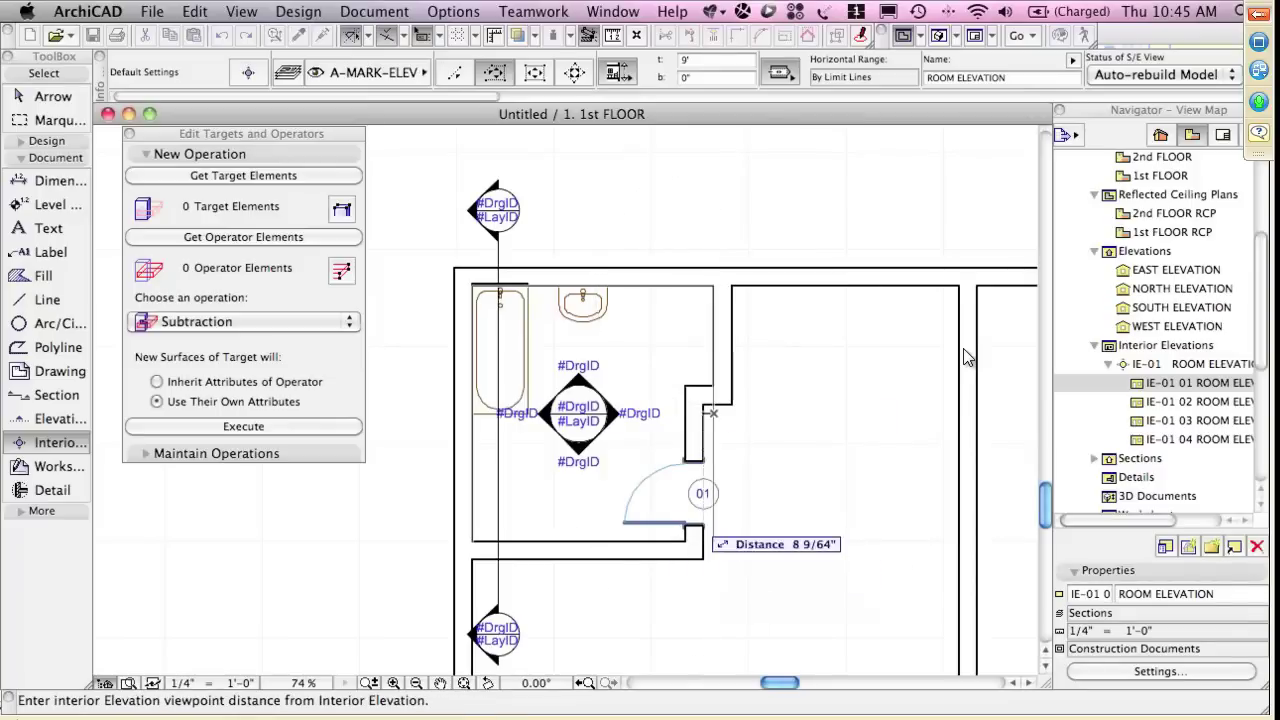
{"action": "left_click", "coordinate": [966, 357]}
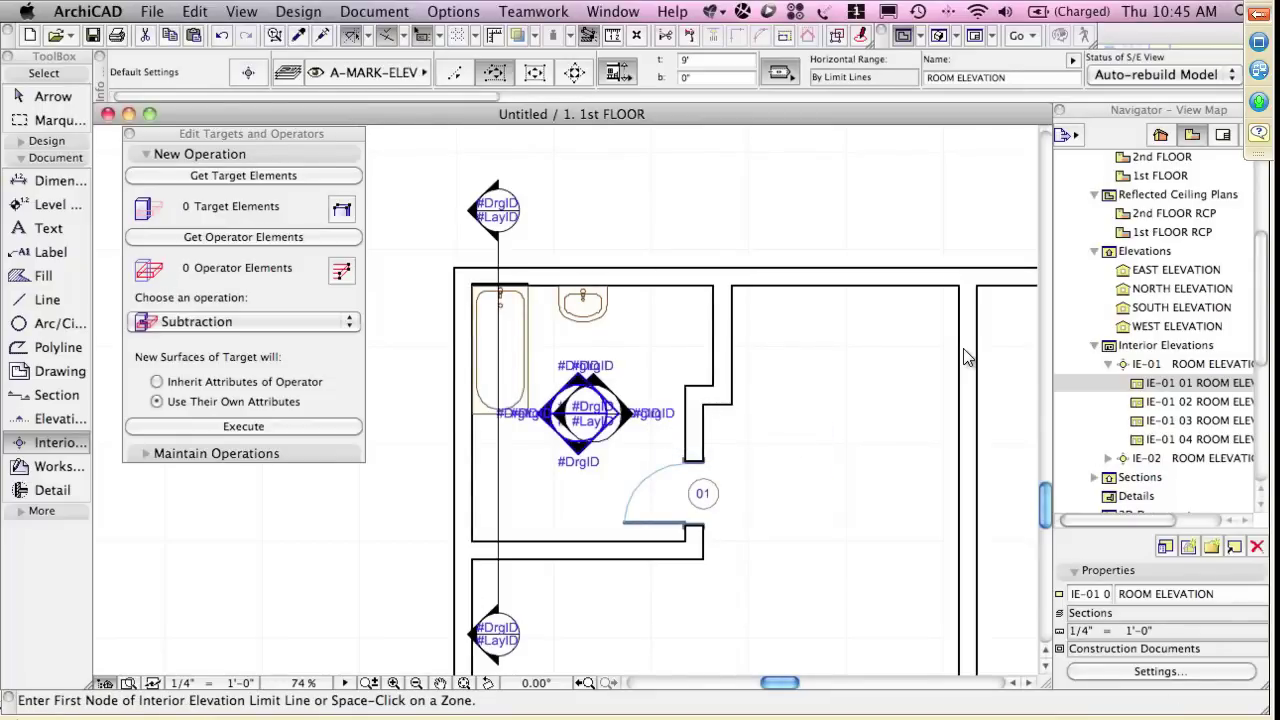
Delete the original four-sided IE-01 interior elevation from the bathroom, clear the selection and display the model in 3D
{"action": "key", "text": "Delete"}
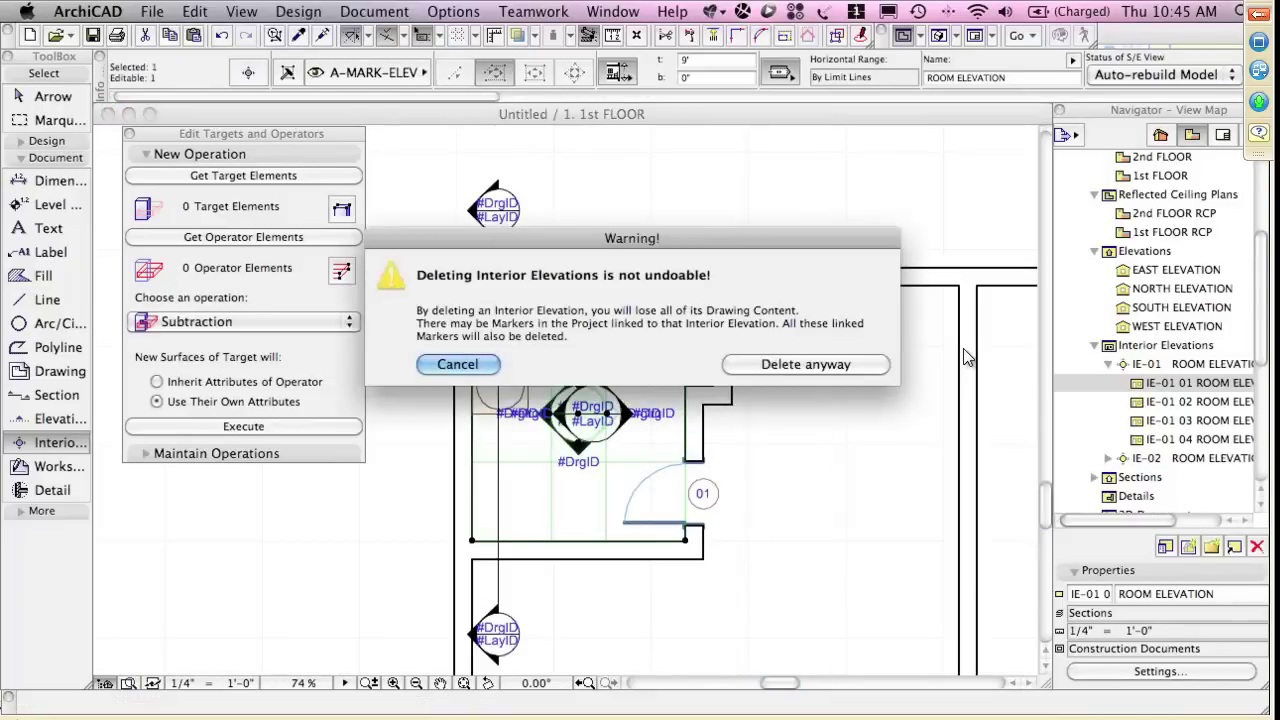
{"action": "key", "text": "Return"}
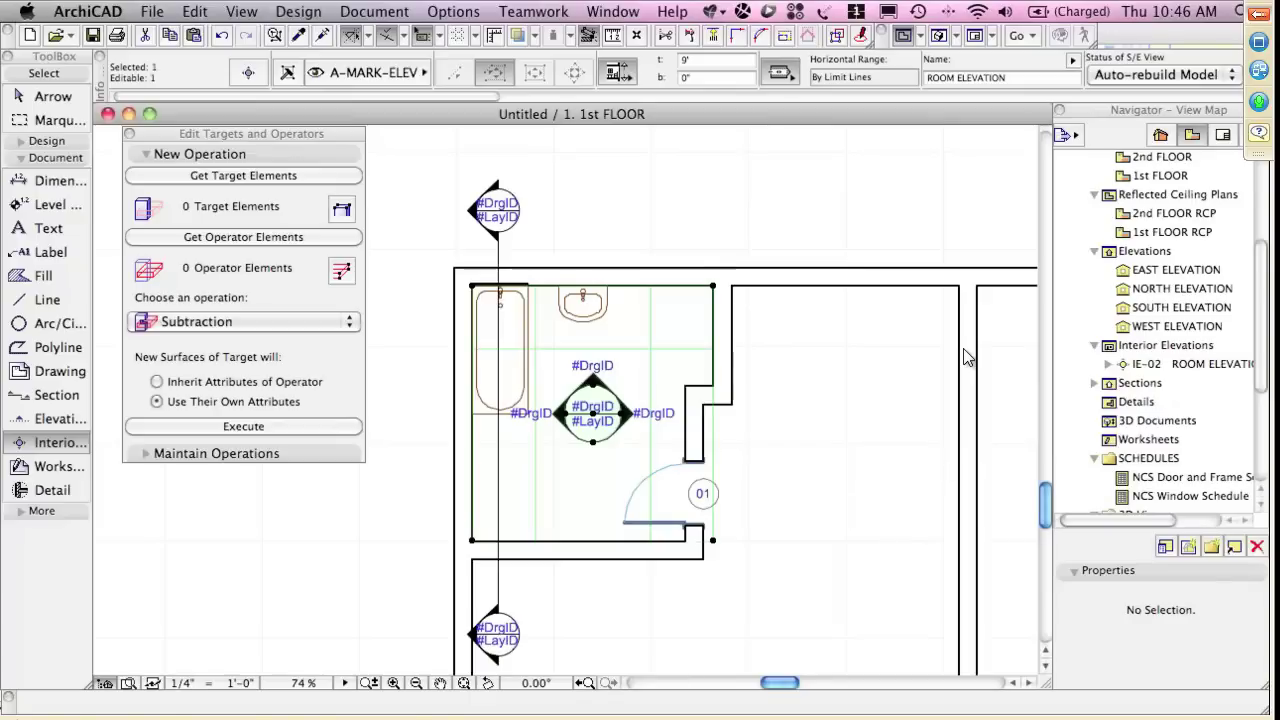
{"action": "key", "text": "Escape"}
{"action": "key", "text": "F3"}
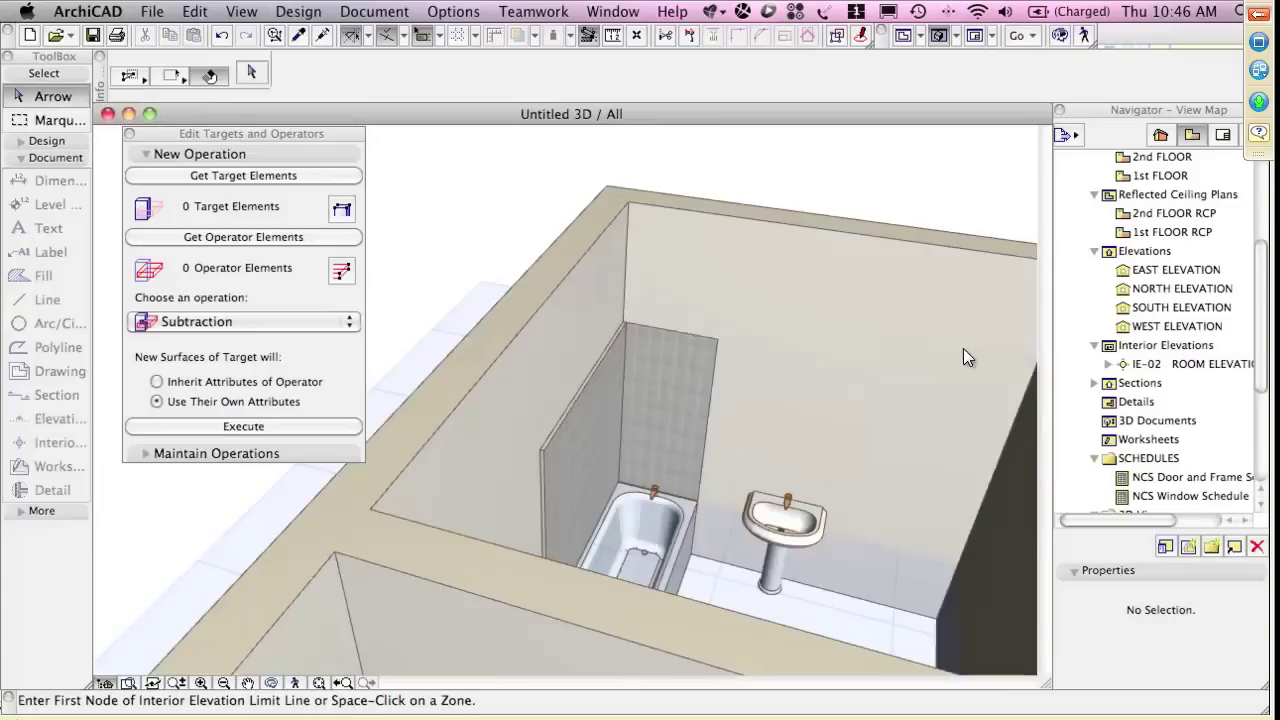